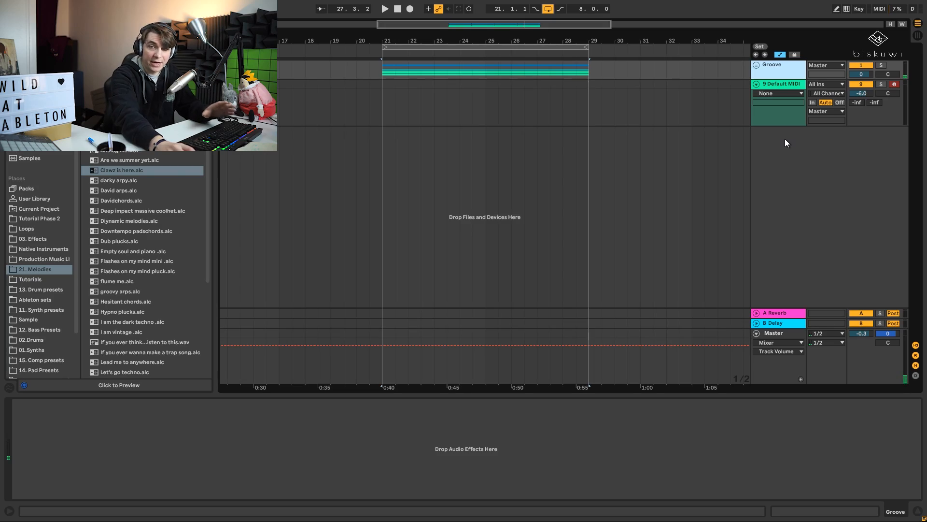
- Place the insert mark at 21.1.1 on the 9 Default MIDI track and play the existing groove
{"action": "left_click", "coordinate": [385, 91]}
{"action": "key", "text": "space"}
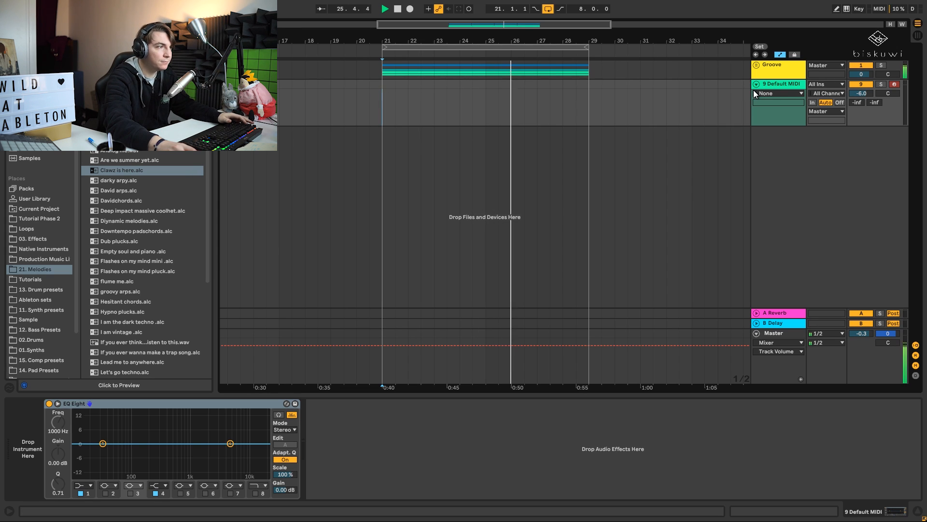
{"action": "key", "text": "space"}
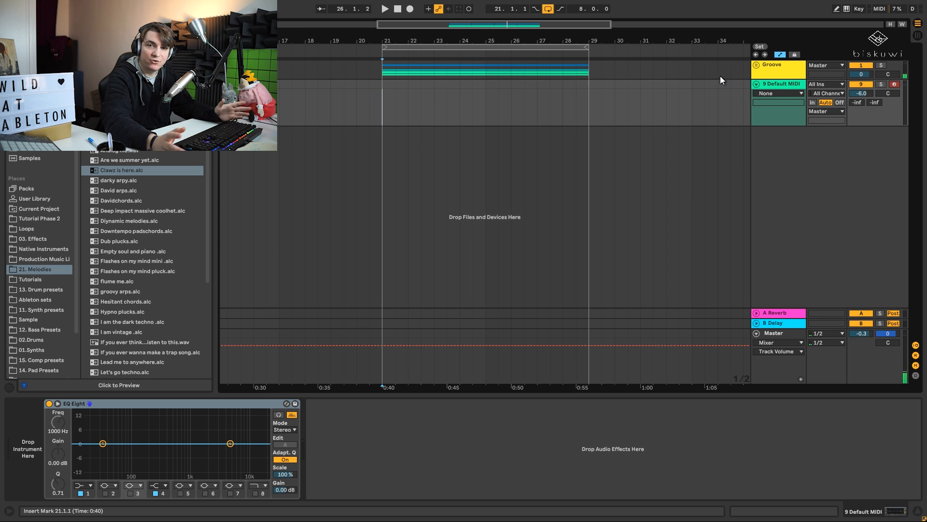
- Search the browser for "serum" and load Serum_x64 on the 9 Default MIDI track, moving its window aside
{"action": "key", "text": "ctrl+f"}
{"action": "type", "text": "serum"}
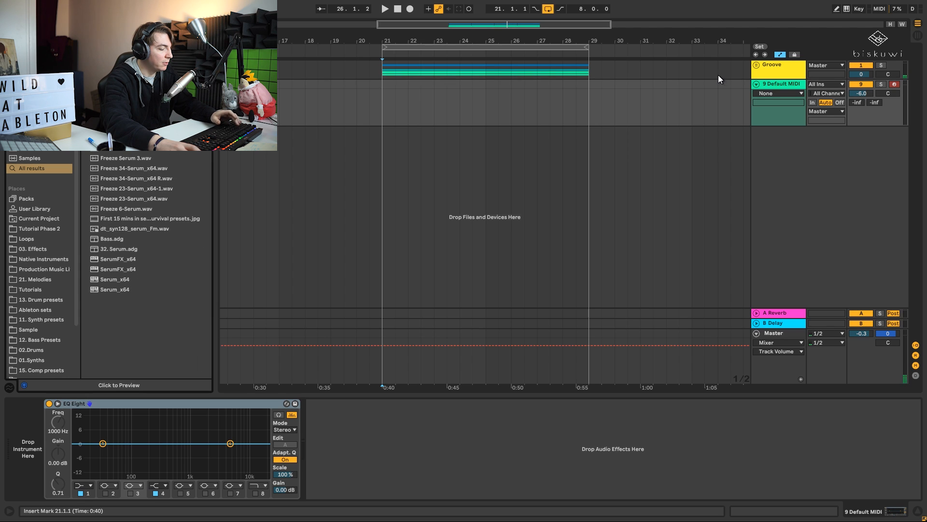
{"action": "left_click", "coordinate": [105, 283]}
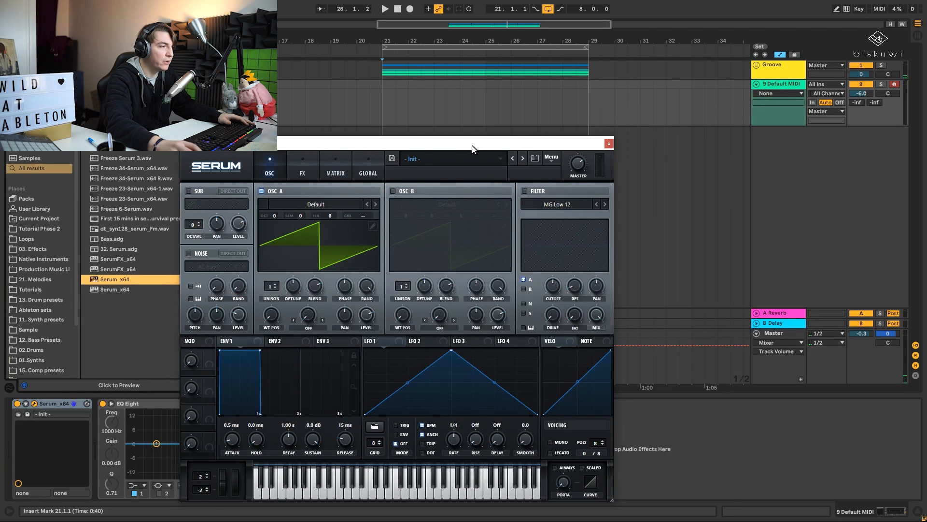
{"action": "left_click_drag", "start_coordinate": [472, 148], "coordinate": [606, 161]}
- Copy the eight-bar MIDI clip from inside the Groove group to the 9 Default MIDI track at bar 21, and fold the group
{"action": "left_click", "coordinate": [384, 111]}
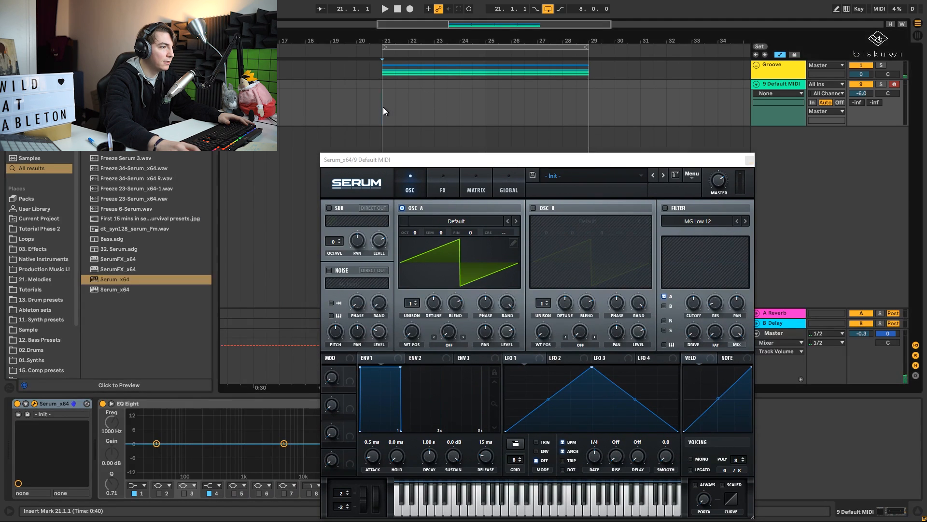
{"action": "left_click", "coordinate": [757, 65]}
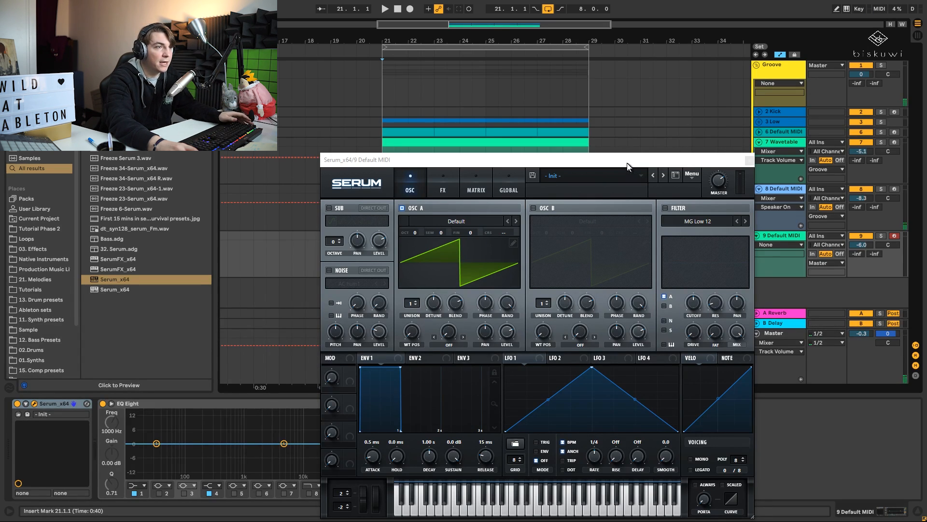
{"action": "left_click_drag", "start_coordinate": [627, 163], "coordinate": [604, 368]}
{"action": "left_click_drag", "start_coordinate": [486, 182], "coordinate": [483, 251]}
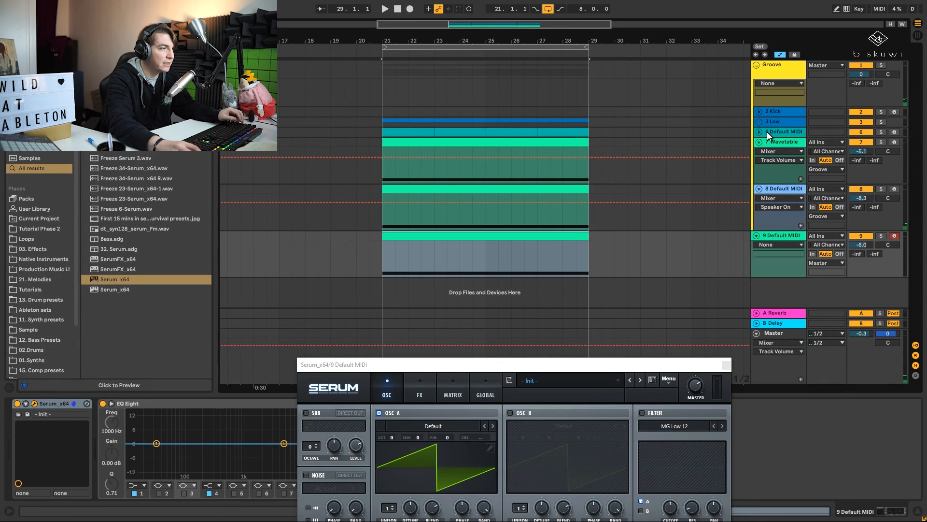
{"action": "left_click", "coordinate": [756, 65]}
{"action": "left_click_drag", "start_coordinate": [579, 370], "coordinate": [512, 134]}
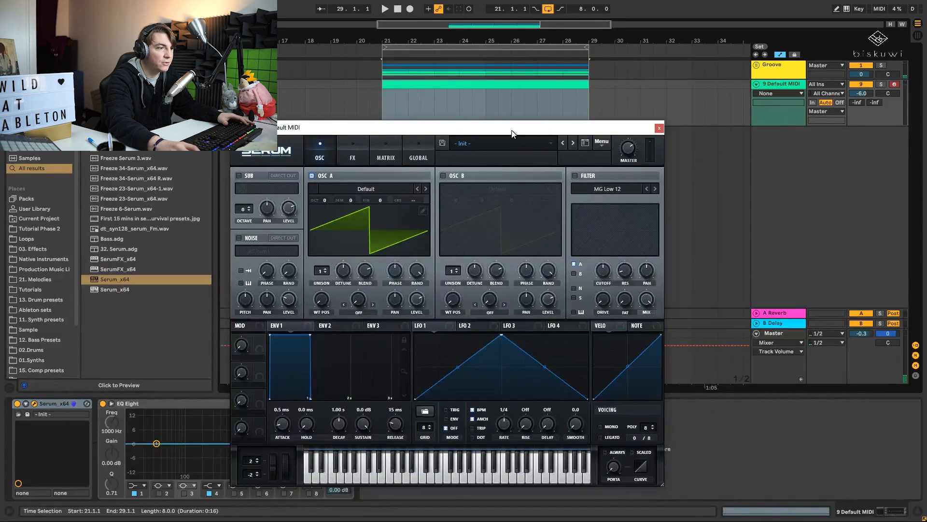
- Enable Serum's MG Low 12 filter, route oscillator B through it as well, and raise the cutoff while the loop plays
{"action": "key", "text": "space"}
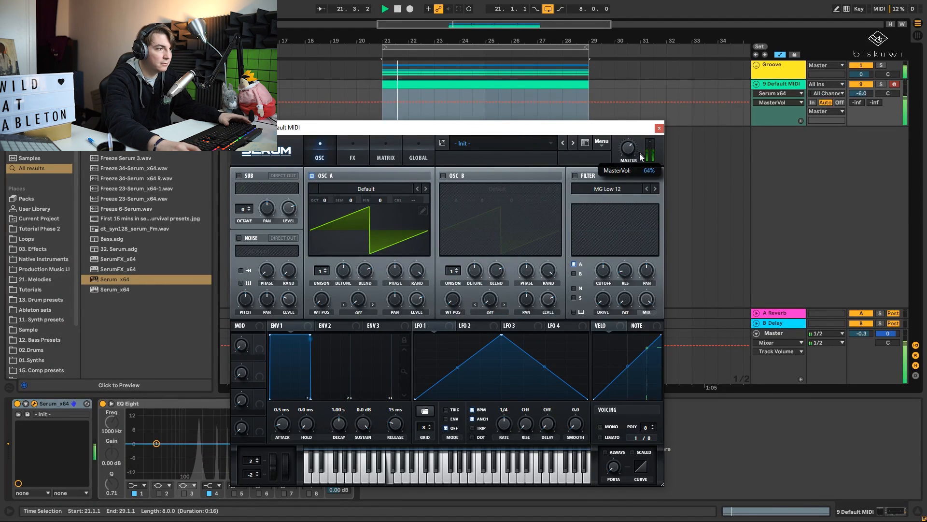
{"action": "left_click", "coordinate": [575, 176]}
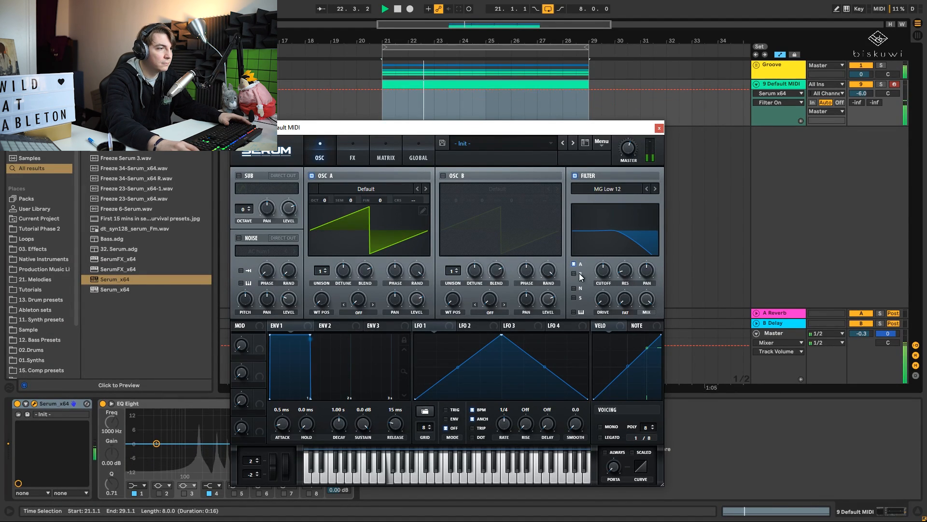
{"action": "left_click", "coordinate": [578, 273]}
{"action": "left_click_drag", "start_coordinate": [604, 272], "coordinate": [604, 254]}
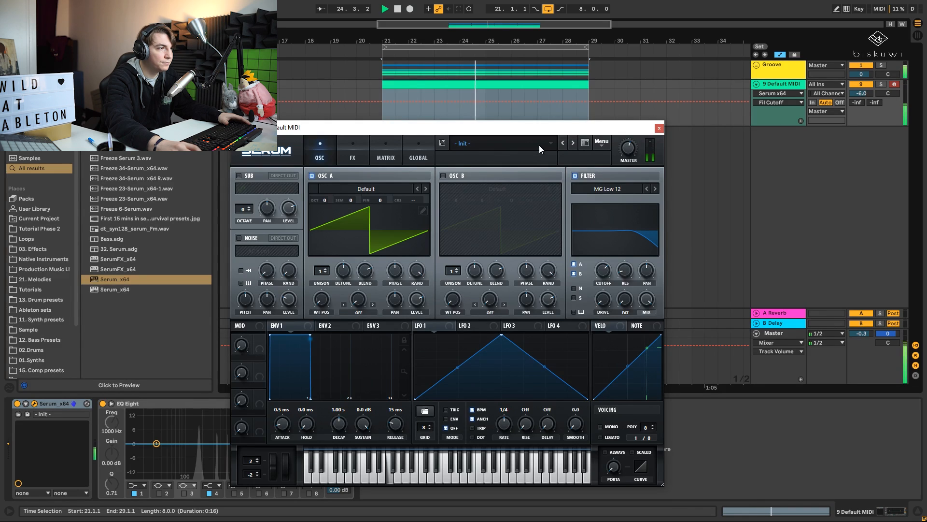
{"action": "key", "text": "space"}
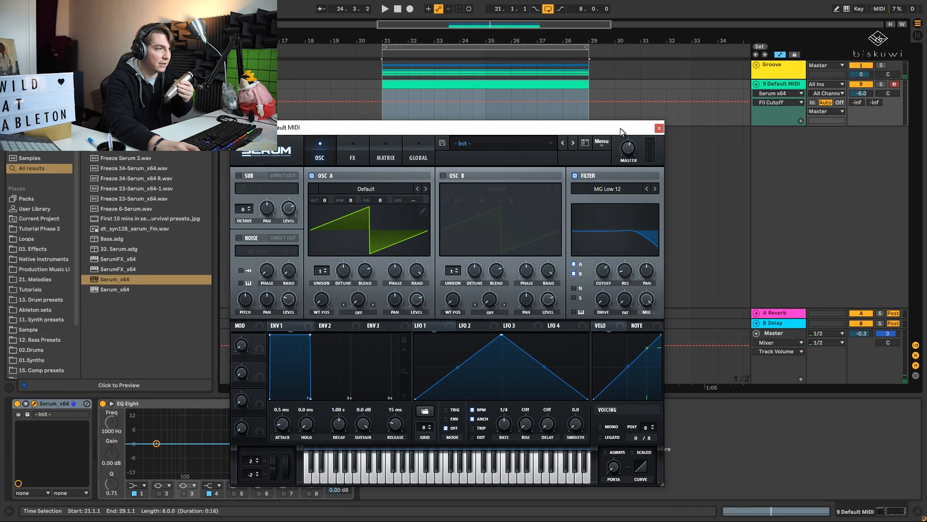
- Turn on Serum's oscillator B and audition it with the loop
{"action": "left_click", "coordinate": [442, 176]}
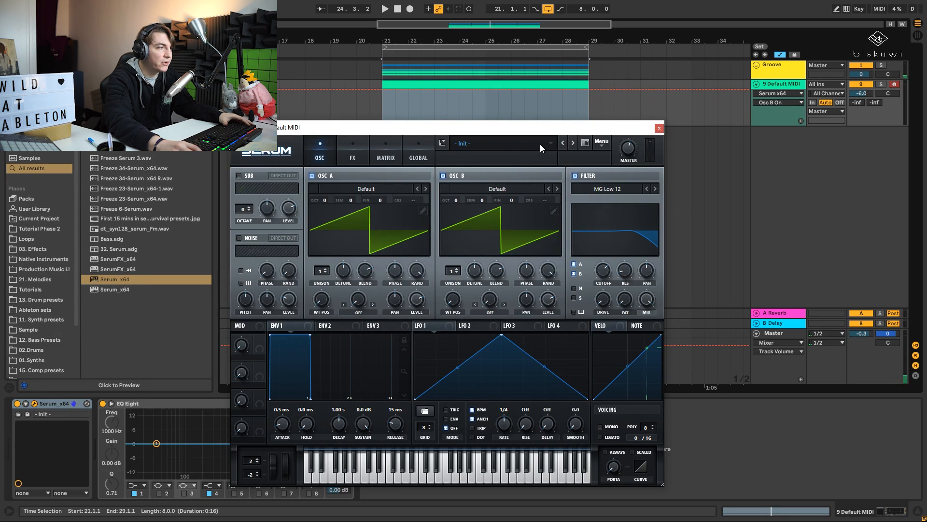
{"action": "key", "text": "space"}
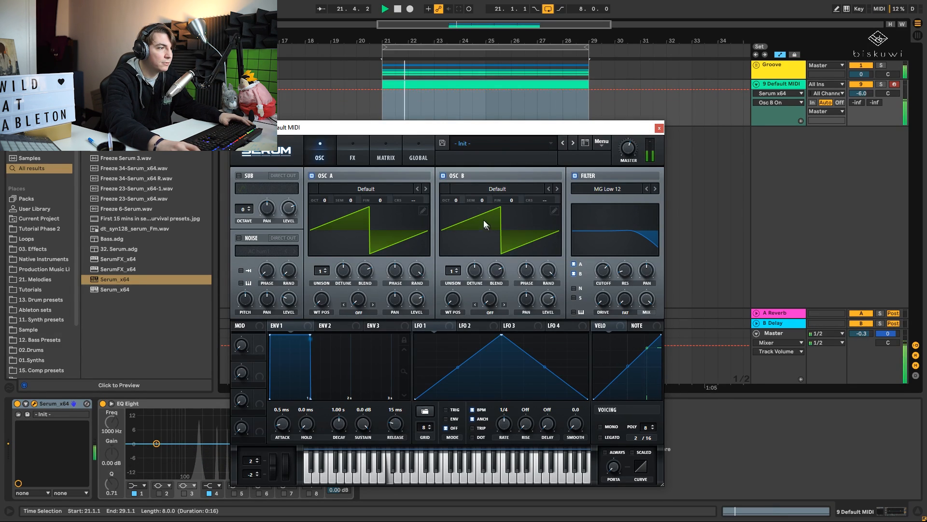
{"action": "key", "text": "space"}
- Show oscillator B's semitone automation on the enlarged MIDI track and pull the whole line down to -12 semitones
{"action": "left_click", "coordinate": [482, 199]}
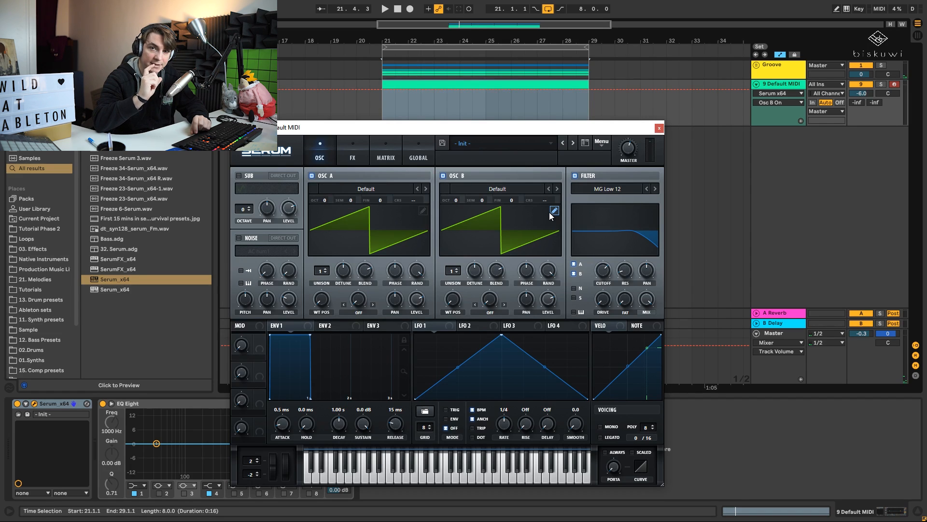
{"action": "left_click", "coordinate": [482, 199]}
{"action": "left_click_drag", "start_coordinate": [511, 128], "coordinate": [517, 218]}
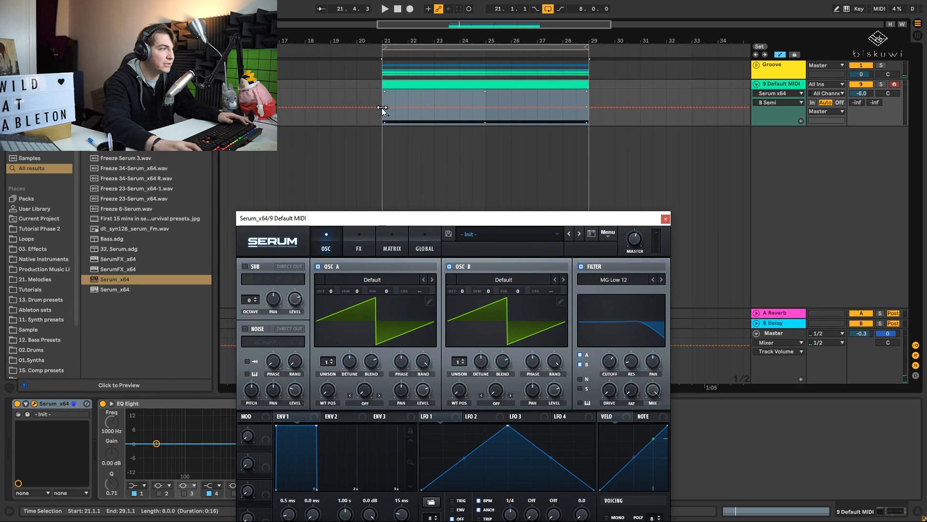
{"action": "left_click", "coordinate": [383, 111]}
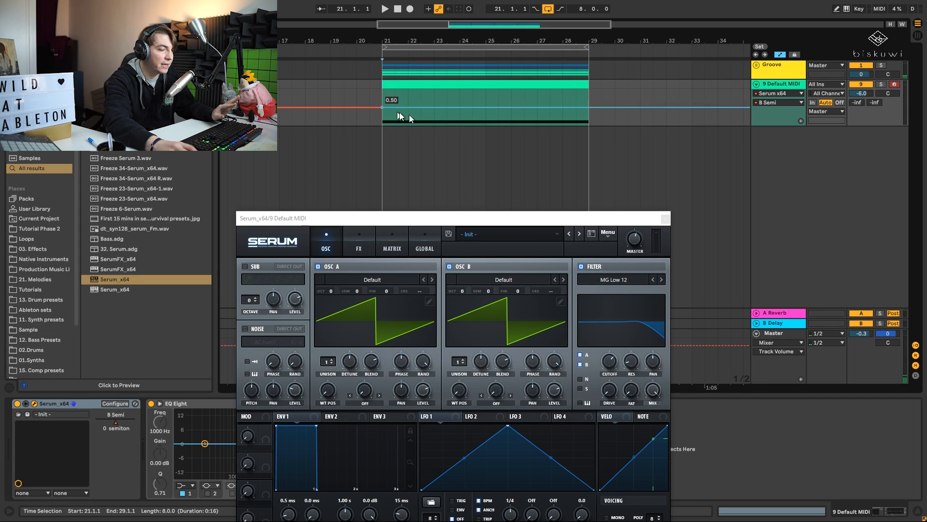
{"action": "left_click_drag", "start_coordinate": [784, 125], "coordinate": [787, 172]}
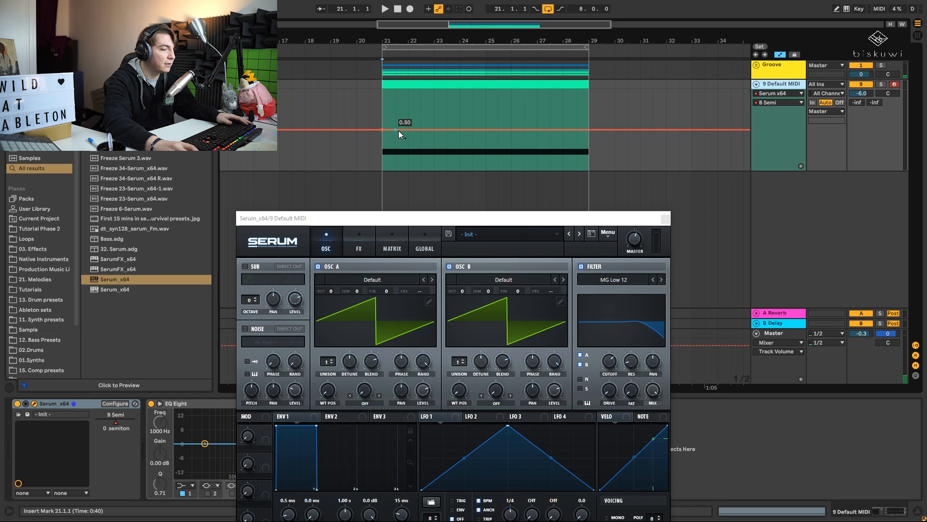
{"action": "left_click_drag", "start_coordinate": [396, 128], "coordinate": [410, 166]}
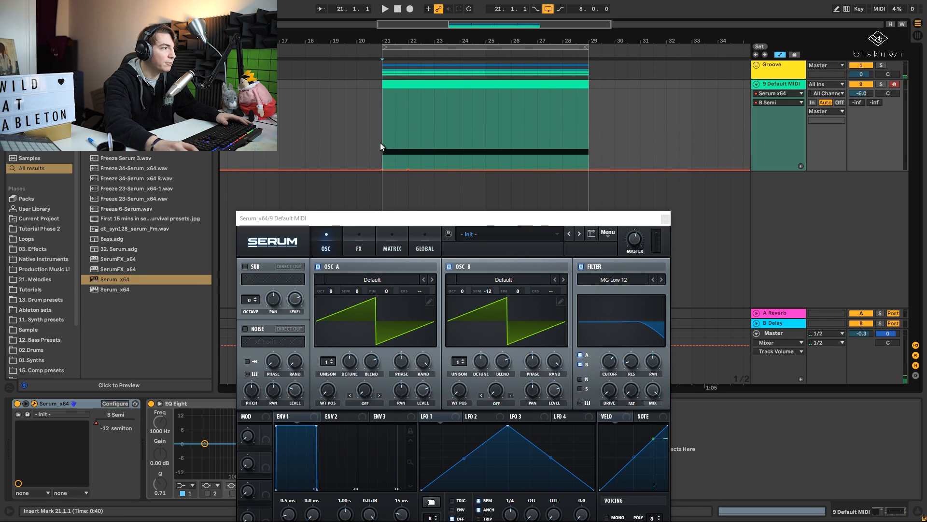
- Increase the drive of Serum's filter and fine-tune its cutoff while auditioning the loop
{"action": "key", "text": "space"}
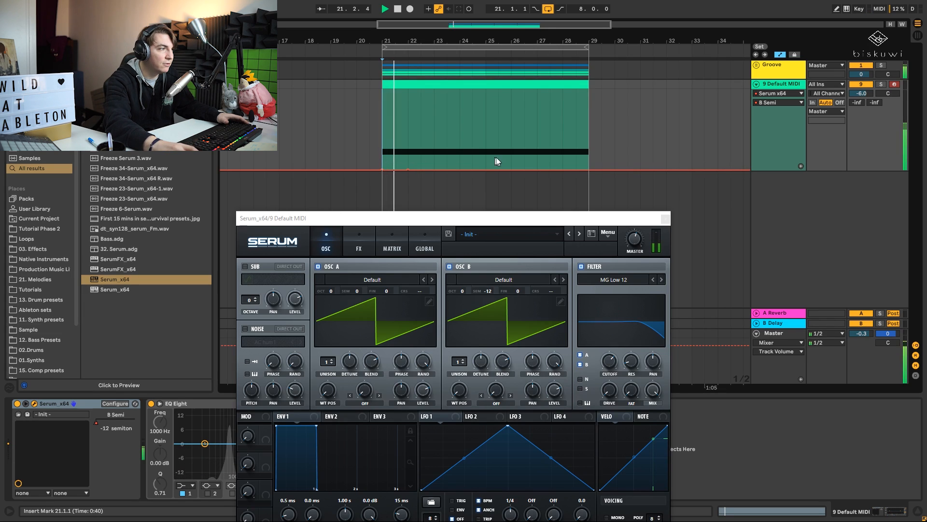
{"action": "left_click", "coordinate": [609, 361]}
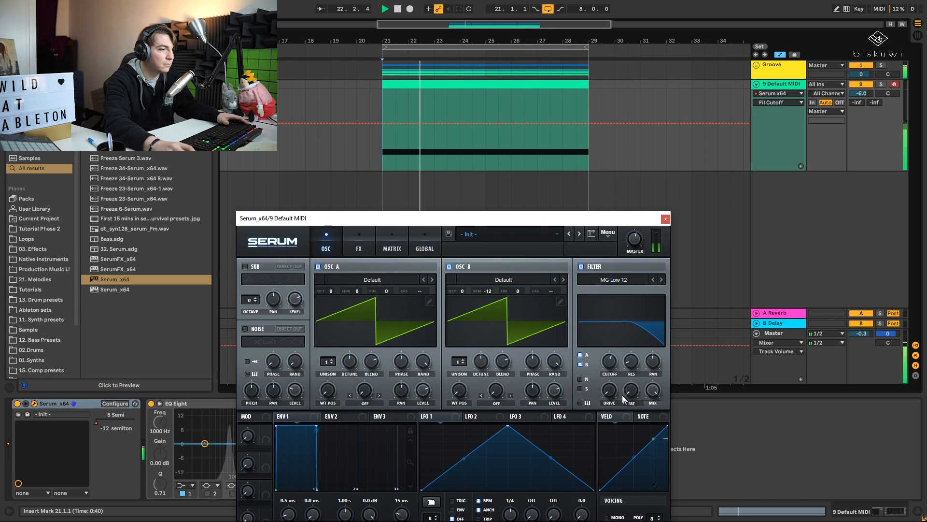
{"action": "key", "text": "space"}
{"action": "left_click_drag", "start_coordinate": [610, 390], "coordinate": [615, 336]}
{"action": "key", "text": "space"}
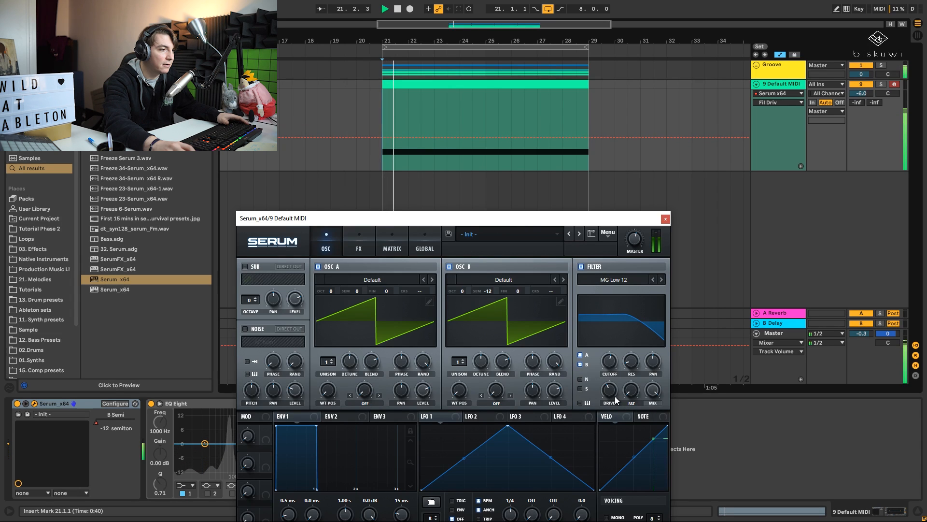
{"action": "left_click", "coordinate": [611, 369]}
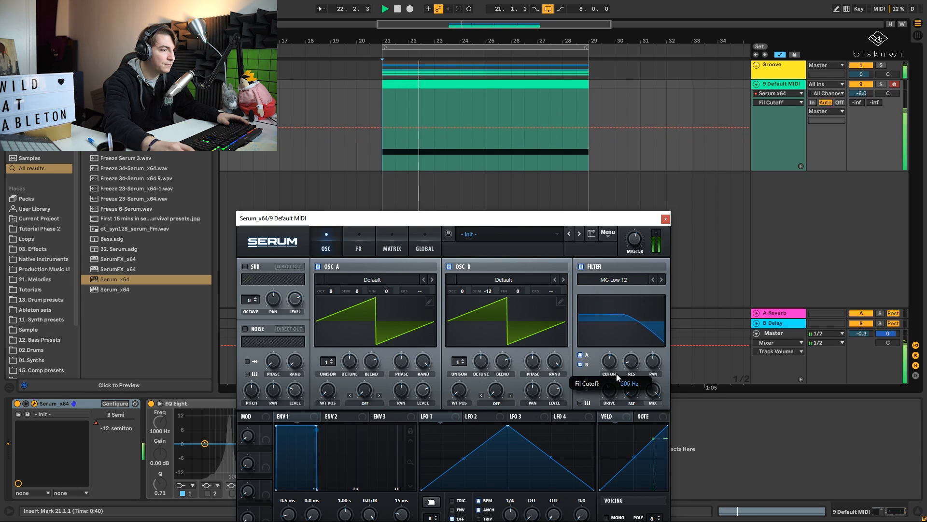
{"action": "key", "text": "space"}
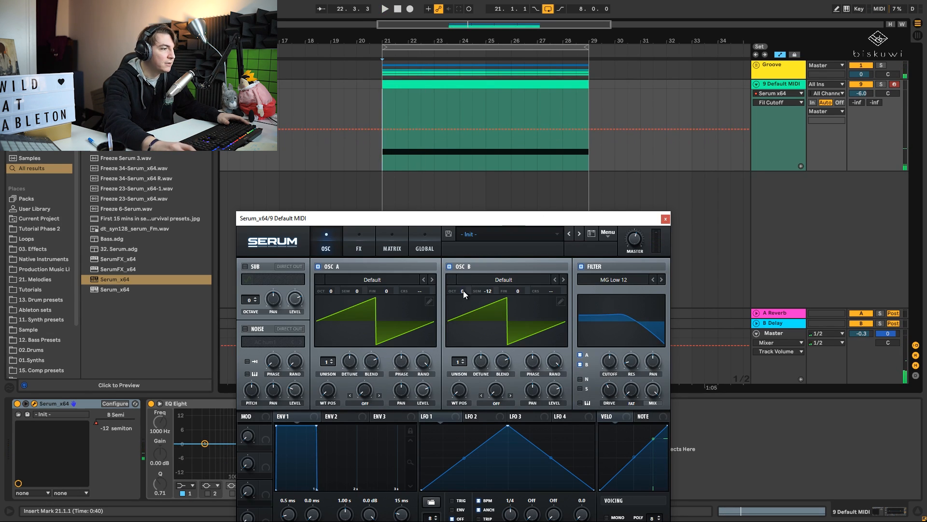
- Step the oscillator B semitone automation up to -5 semitones at bar 22 and add another breakpoint at bar 24
{"action": "left_click", "coordinate": [486, 290]}
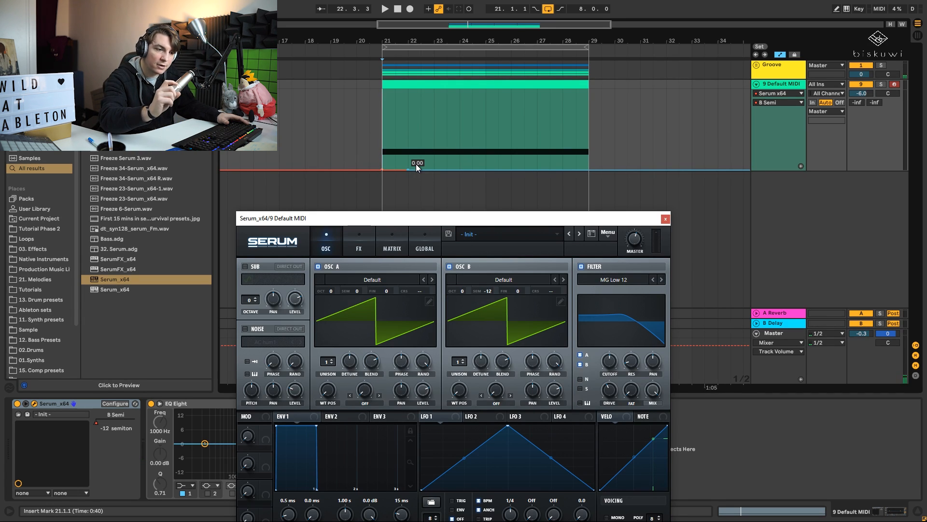
{"action": "key", "text": "space"}
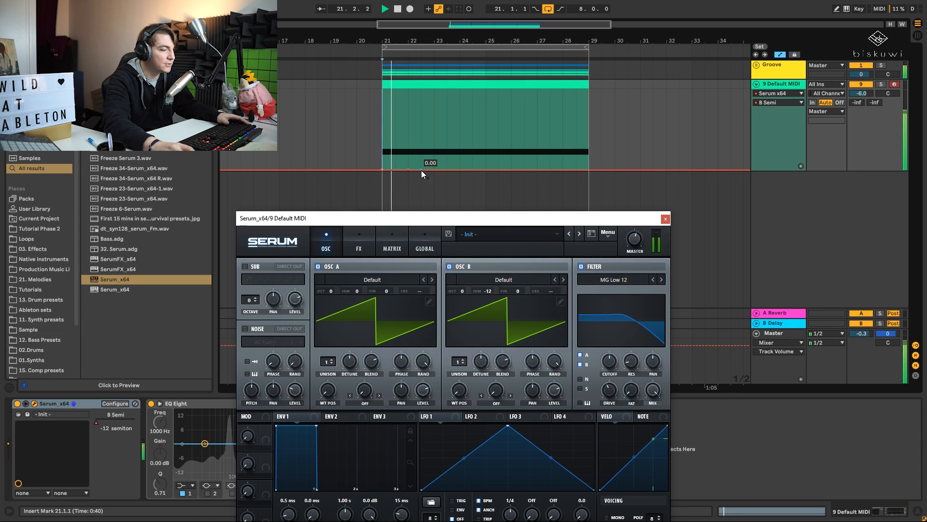
{"action": "left_click_drag", "start_coordinate": [421, 170], "coordinate": [409, 144]}
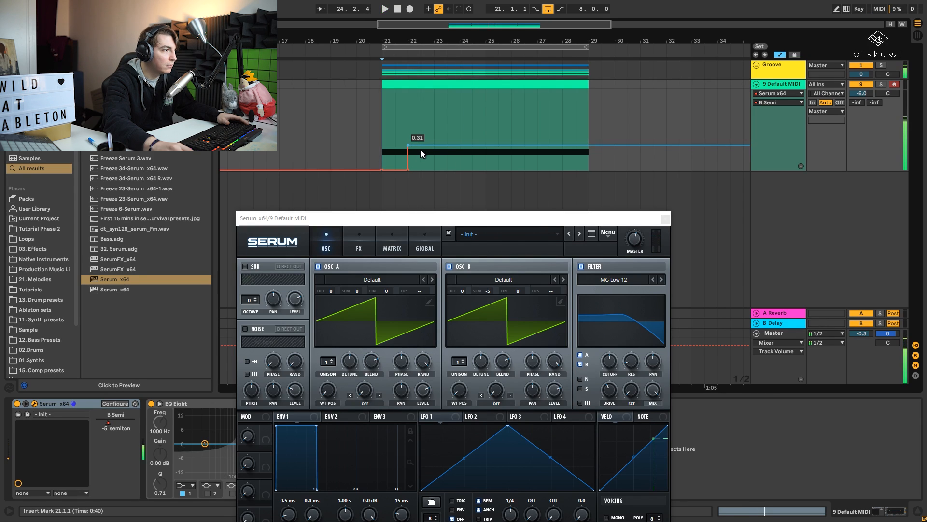
{"action": "left_click", "coordinate": [459, 144]}
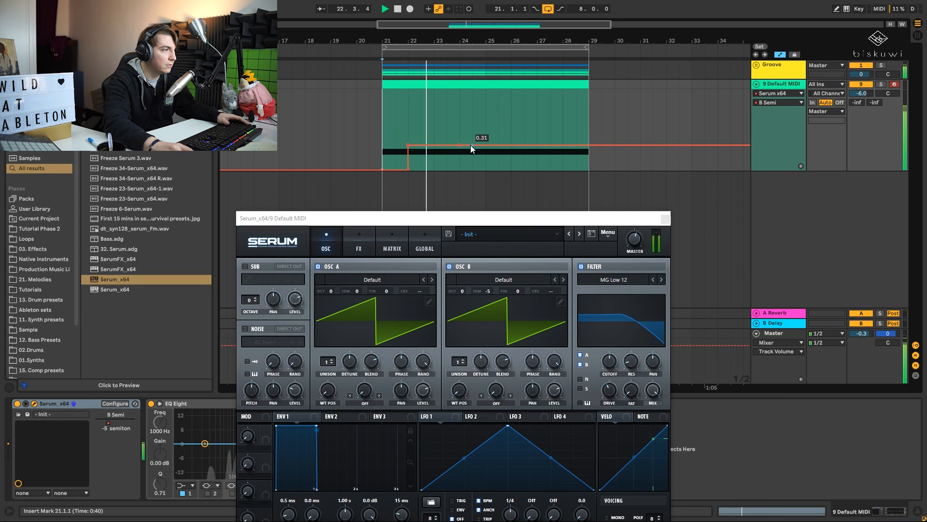
- Try dropping the semitone automation at bar 23, auditioning automation values of 0.16 and 0.10
{"action": "left_click_drag", "start_coordinate": [459, 144], "coordinate": [434, 145]}
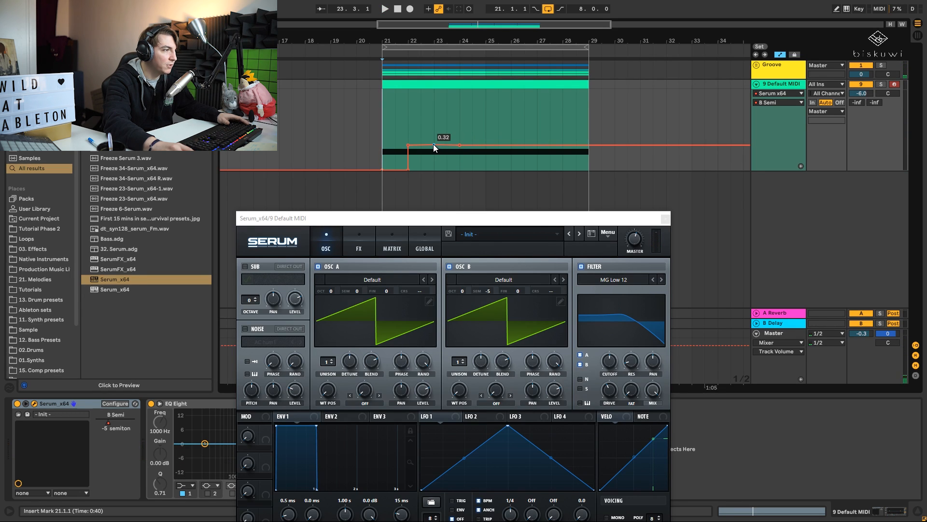
{"action": "left_click_drag", "start_coordinate": [458, 146], "coordinate": [434, 156]}
{"action": "key", "text": "space"}
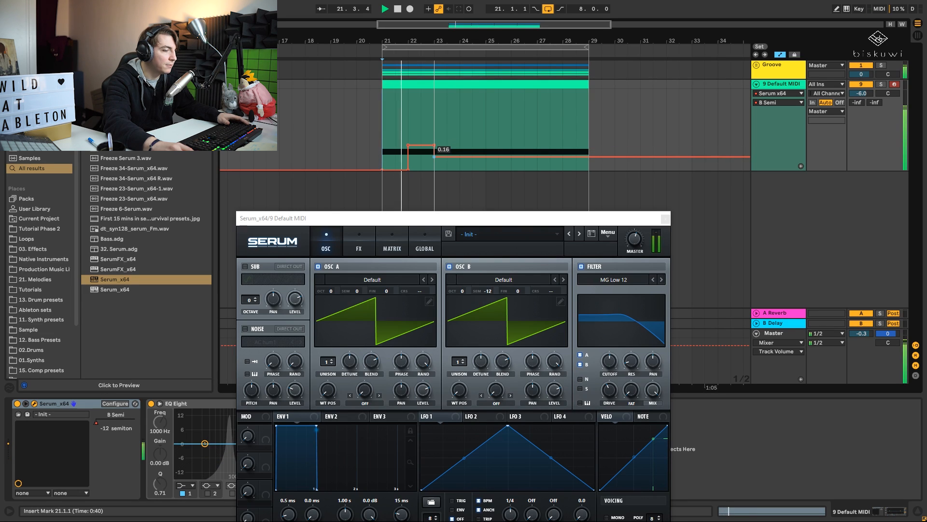
{"action": "mouse_move", "coordinate": [434, 157]}
{"action": "left_mouse_down"}
{"action": "mouse_move", "coordinate": [434, 128]}
{"action": "mouse_move", "coordinate": [434, 162]}
{"action": "left_mouse_up"}
{"action": "key", "text": "space"}
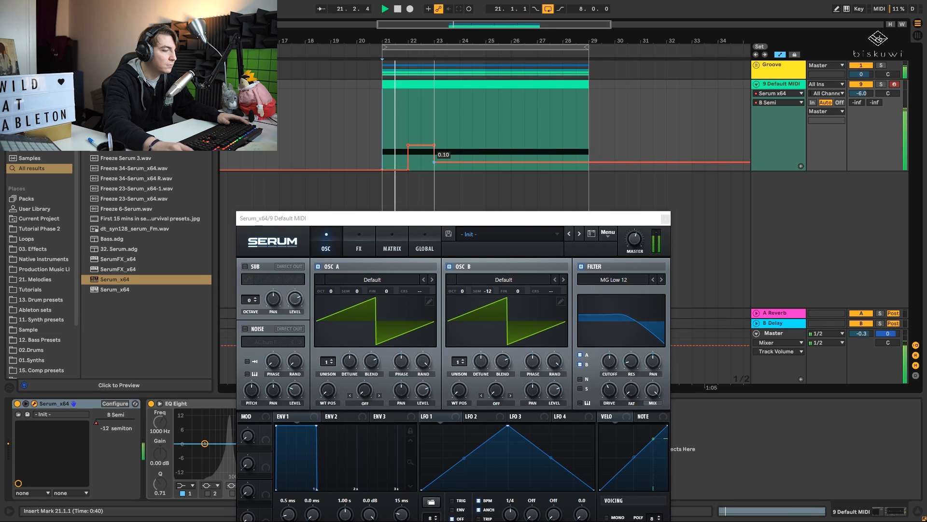
- Drop the oscillator B semitone automation to -9 semitones at bar 24 and audition it
{"action": "key", "text": "space"}
{"action": "left_click_drag", "start_coordinate": [434, 162], "coordinate": [458, 146]}
{"action": "key", "text": "space"}
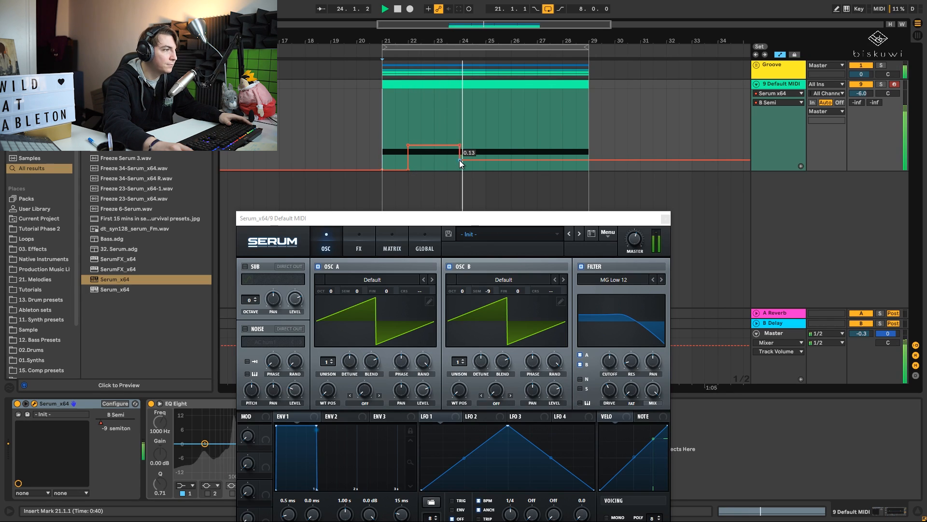
- Add a breakpoint at bar 25, raise the semitone automation there to +8 semitones, and audition from 24.3.1
{"action": "left_click", "coordinate": [486, 161]}
{"action": "key", "text": "space"}
{"action": "mouse_move", "coordinate": [502, 160]}
{"action": "left_mouse_down"}
{"action": "mouse_move", "coordinate": [502, 119]}
{"action": "mouse_move", "coordinate": [486, 119]}
{"action": "mouse_move", "coordinate": [485, 104]}
{"action": "left_mouse_up"}
{"action": "key", "text": "space"}
{"action": "left_click", "coordinate": [472, 126]}
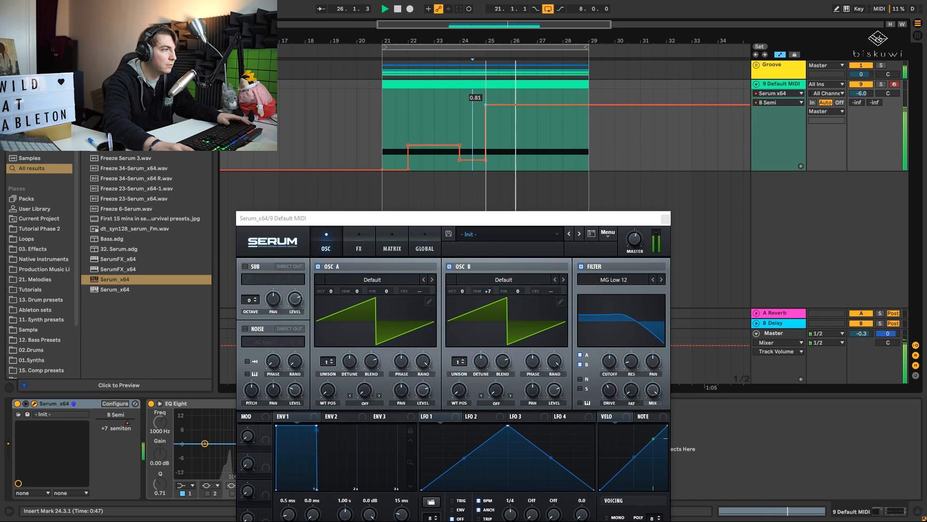
{"action": "key", "text": "space"}
{"action": "key", "text": "space"}
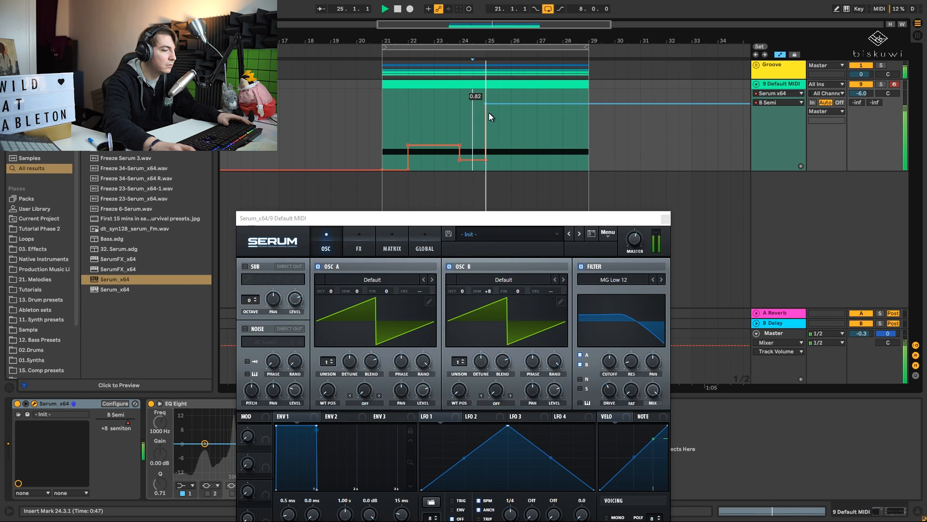
- Lower the semitone automation from bar 25 to slightly above the bar 22 level and replay from 24.3.1
{"action": "left_click_drag", "start_coordinate": [487, 109], "coordinate": [485, 143]}
{"action": "key", "text": "space"}
{"action": "key", "text": "space"}
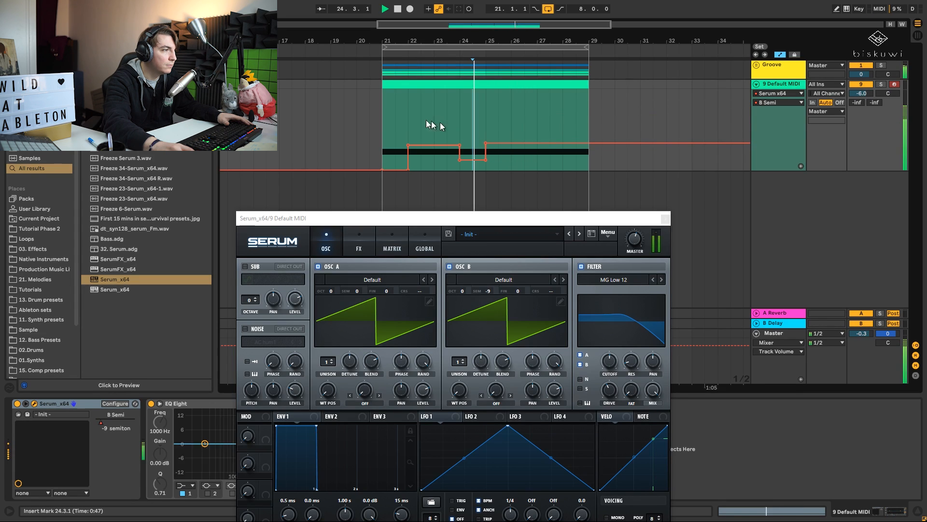
- Drop the oscillator B semitone automation to 0.22 (-7 semitones) at bar 27 and audition it from 22.3.1
{"action": "left_click", "coordinate": [424, 126]}
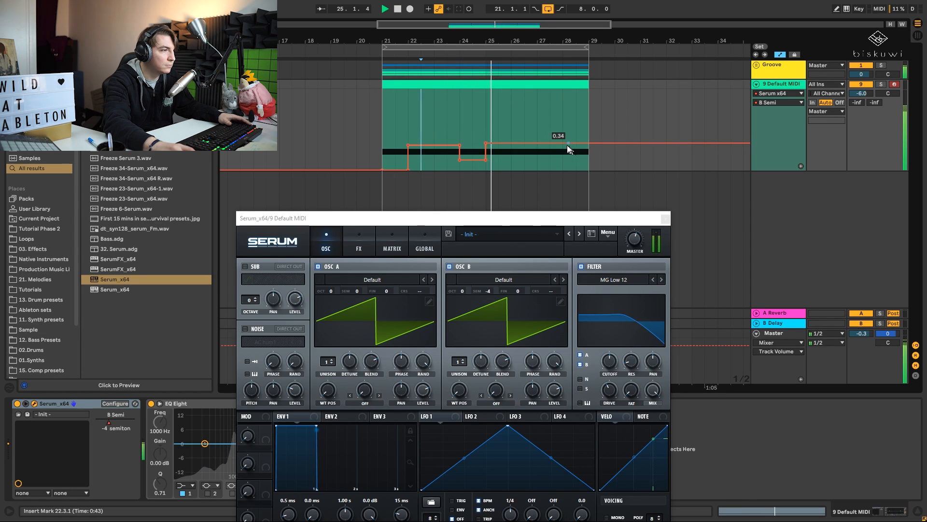
{"action": "left_click_drag", "start_coordinate": [541, 143], "coordinate": [538, 153]}
{"action": "key", "text": "space"}
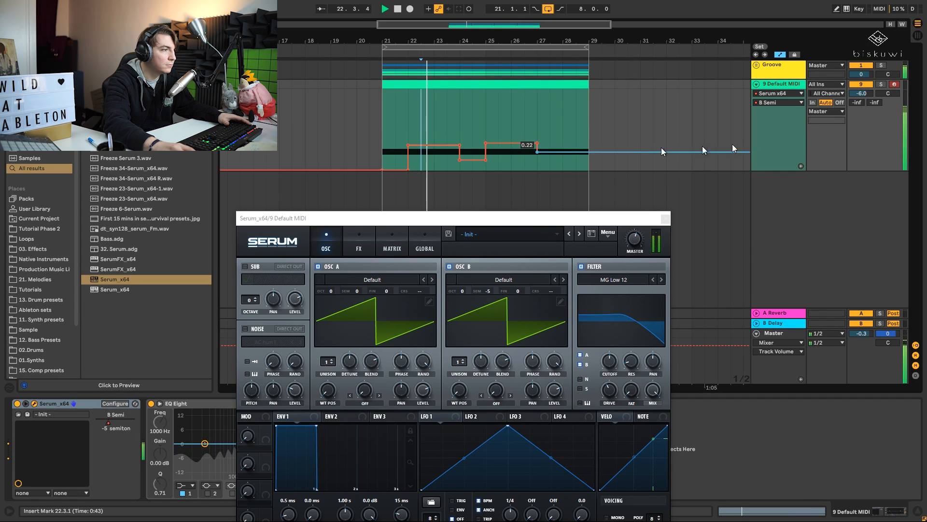
- Increase the height of the 9 Default MIDI track's automation lane and lower the Serum window to uncover the envelope
{"action": "left_click_drag", "start_coordinate": [776, 169], "coordinate": [776, 261]}
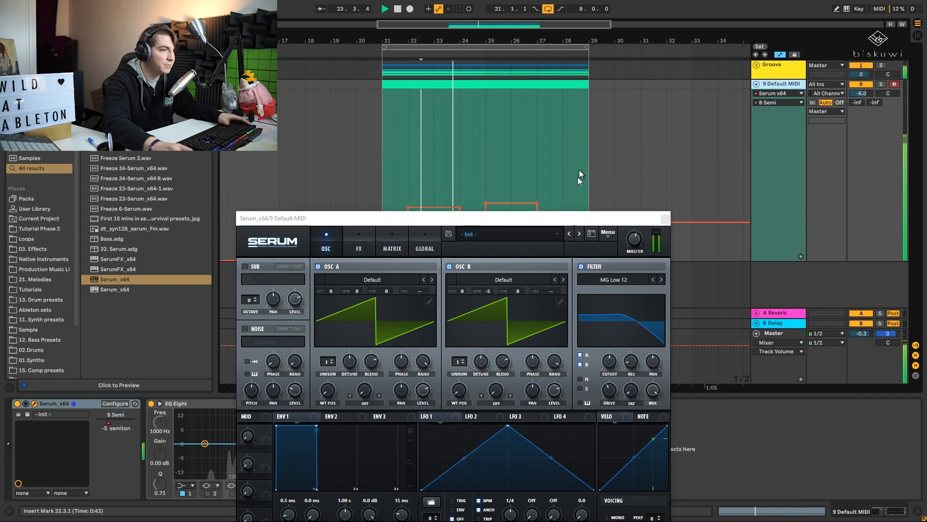
{"action": "left_click_drag", "start_coordinate": [550, 222], "coordinate": [541, 292]}
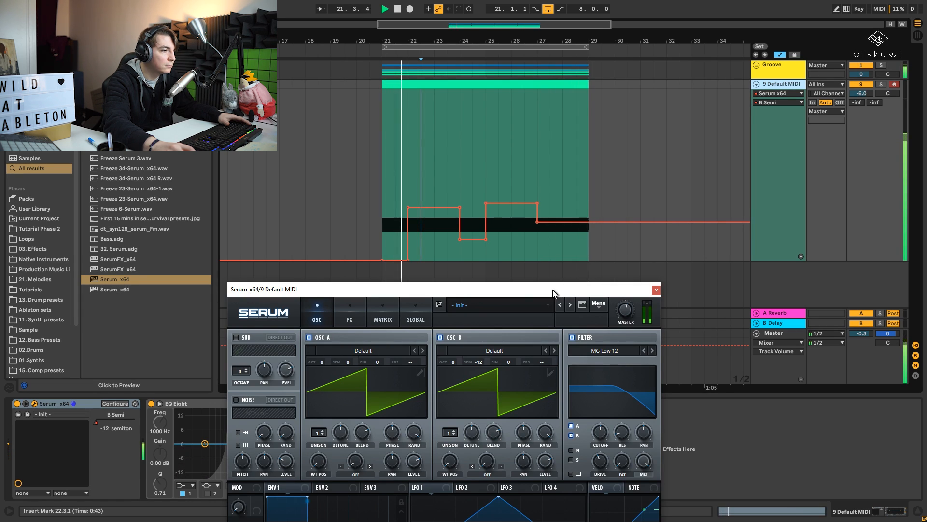
{"action": "left_click_drag", "start_coordinate": [550, 294], "coordinate": [560, 272]}
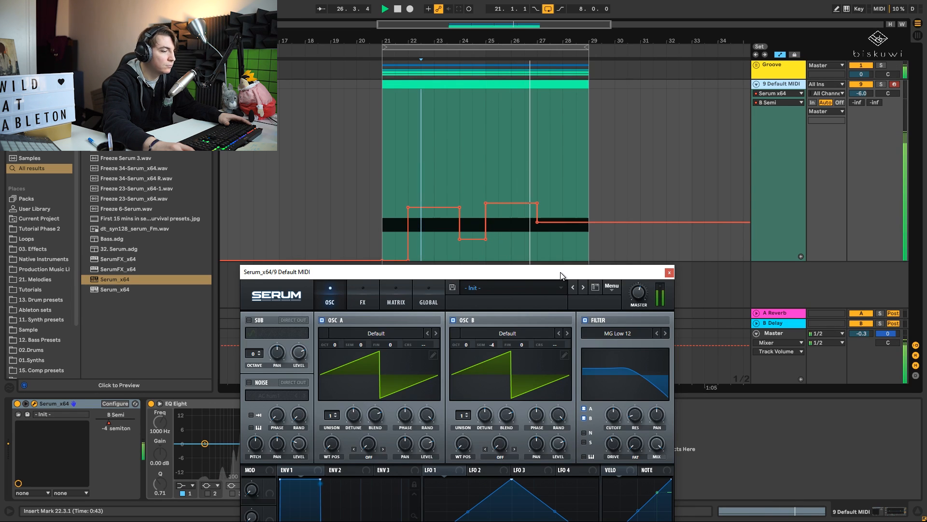
{"action": "key", "text": "space"}
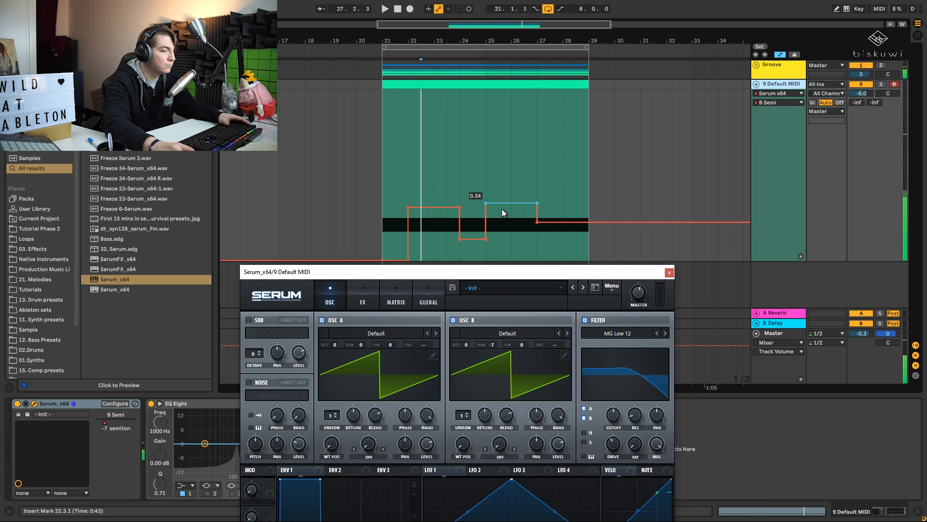
- Try raising the oscillator B semitone automation between bars 25 and 27 to 0.89, auditioning it from 24.1.1
{"action": "left_click_drag", "start_coordinate": [502, 209], "coordinate": [502, 116]}
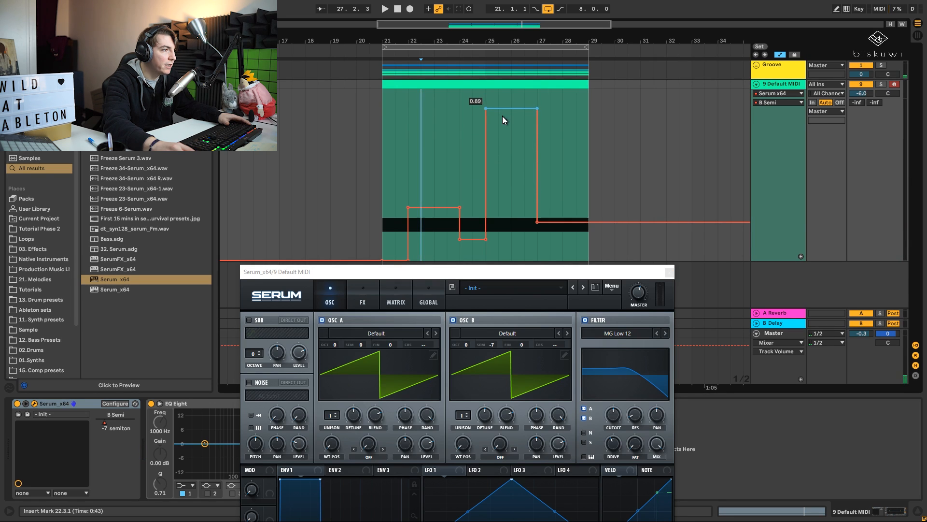
{"action": "left_click", "coordinate": [460, 139]}
{"action": "key", "text": "space"}
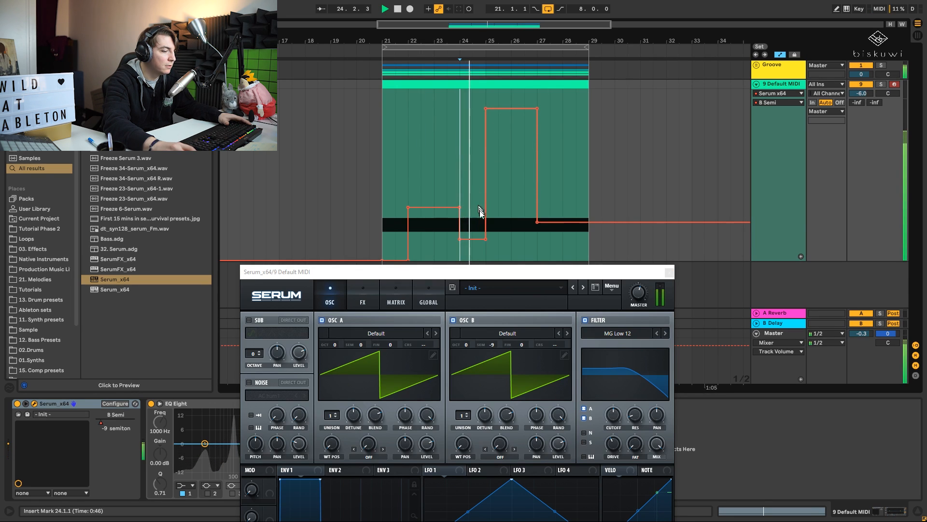
{"action": "key", "text": "space"}
{"action": "mouse_move", "coordinate": [475, 245]}
{"action": "left_mouse_down"}
{"action": "mouse_move", "coordinate": [475, 178]}
{"action": "mouse_move", "coordinate": [476, 238]}
{"action": "left_mouse_up"}
{"action": "key", "text": "space"}
{"action": "key", "text": "space"}
{"action": "key", "text": "space"}
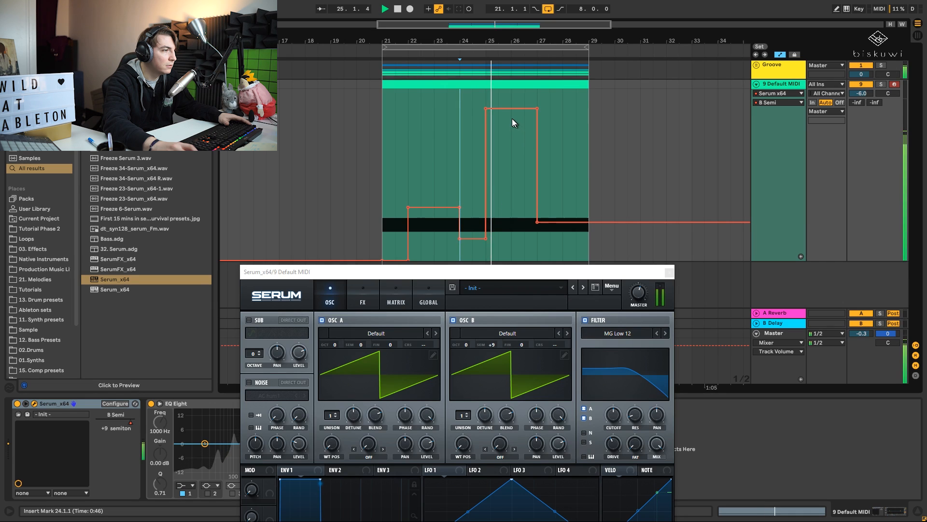
- Set the oscillator B semitone automation between bars 25 and 27 to 0.33 (-4 semitones) and replay from 24.1.1
{"action": "left_click_drag", "start_coordinate": [509, 111], "coordinate": [509, 204]}
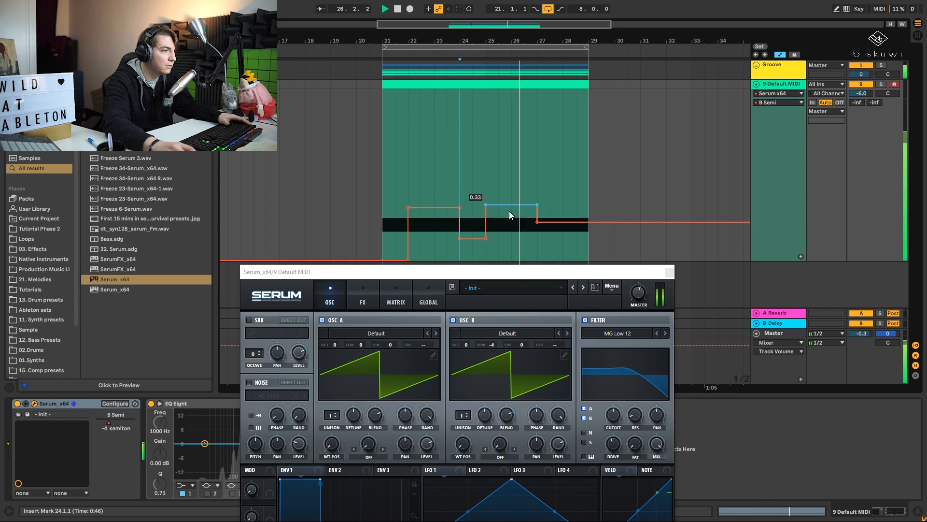
{"action": "key", "text": "space"}
{"action": "key", "text": "space"}
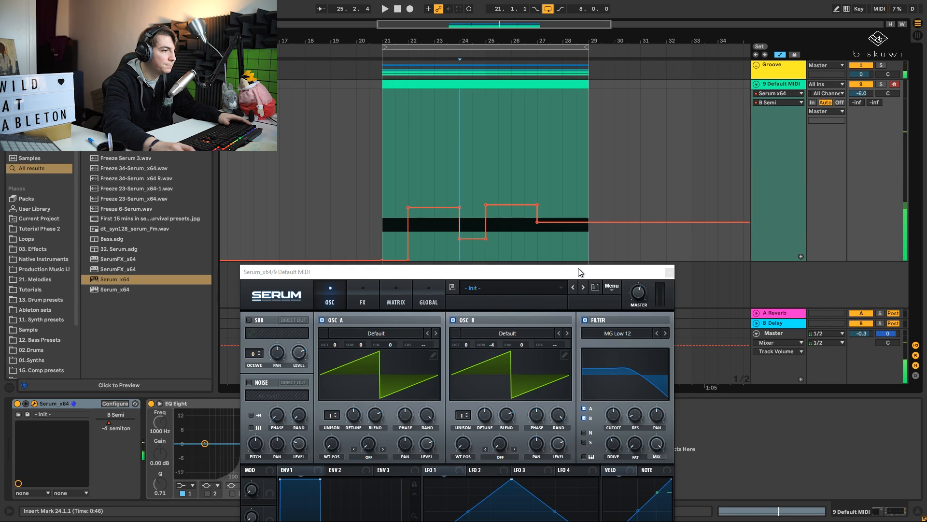
- Show oscillator A's semitone automation on the track and move the Serum window clear of its envelope
{"action": "left_click_drag", "start_coordinate": [535, 275], "coordinate": [533, 172]}
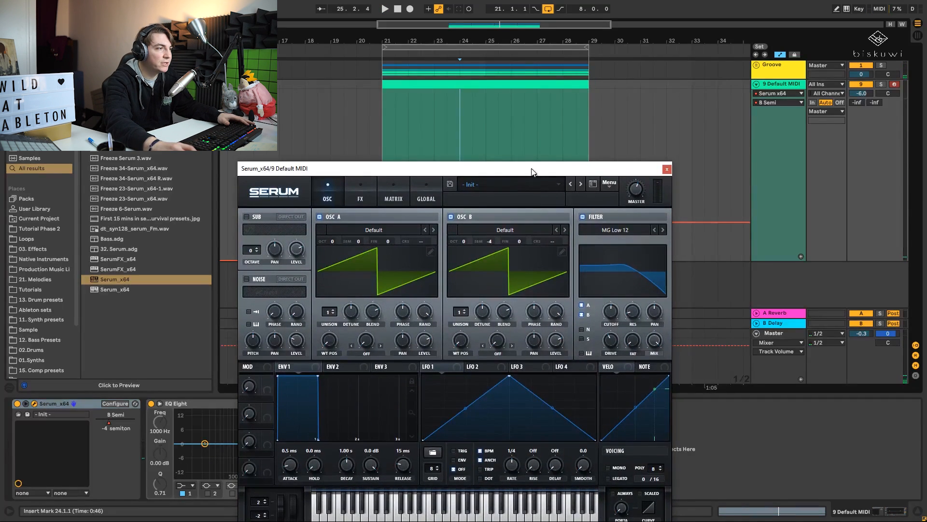
{"action": "left_click_drag", "start_coordinate": [618, 165], "coordinate": [613, 155]}
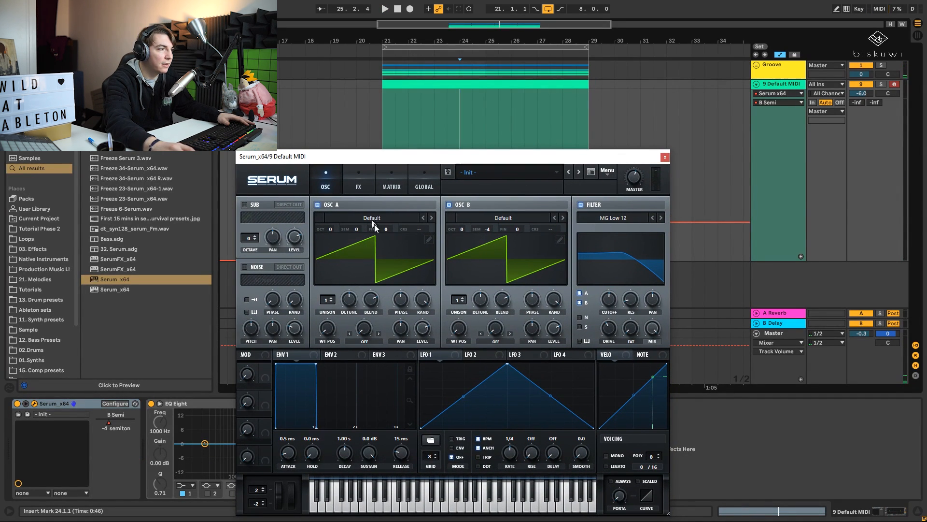
{"action": "left_click", "coordinate": [358, 230]}
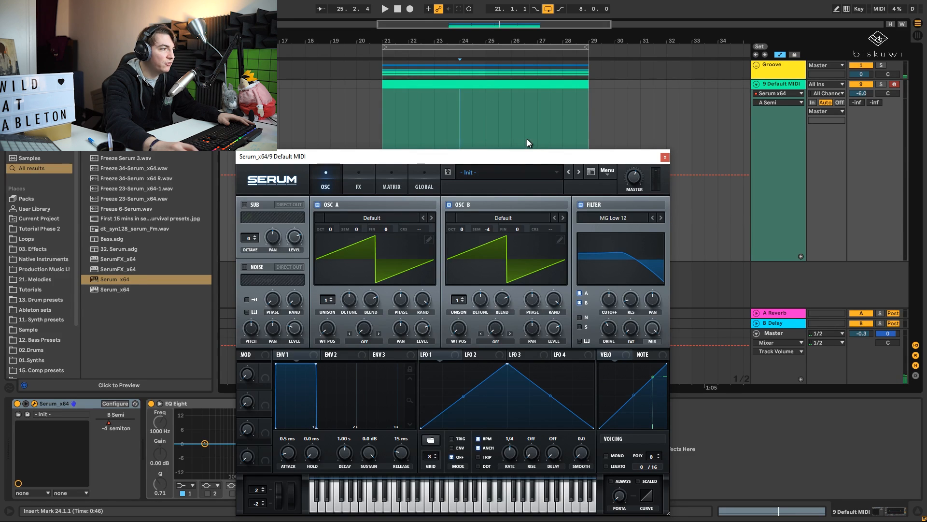
{"action": "left_click_drag", "start_coordinate": [526, 156], "coordinate": [530, 226]}
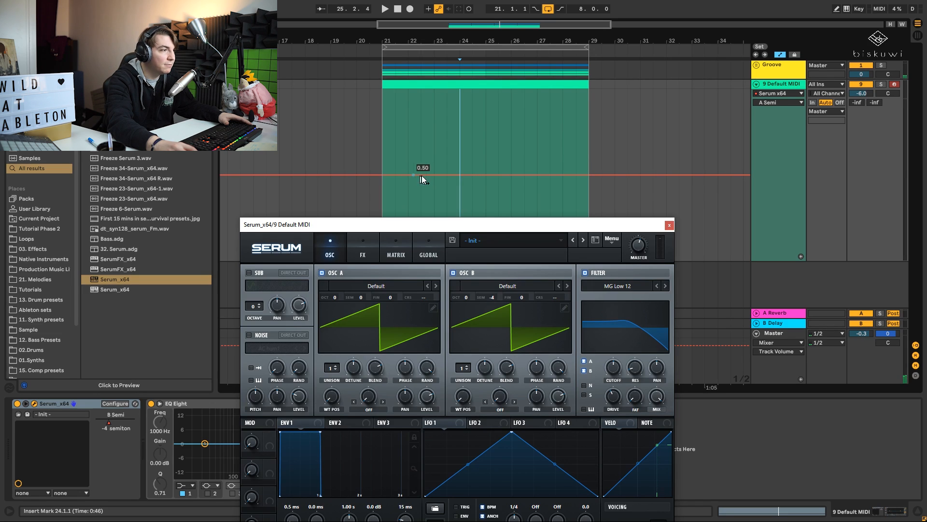
- Add oscillator A semitone steps of +3 at bar 23 and +2 at bar 24, playing the loop from 21.1.1
{"action": "left_click", "coordinate": [409, 174]}
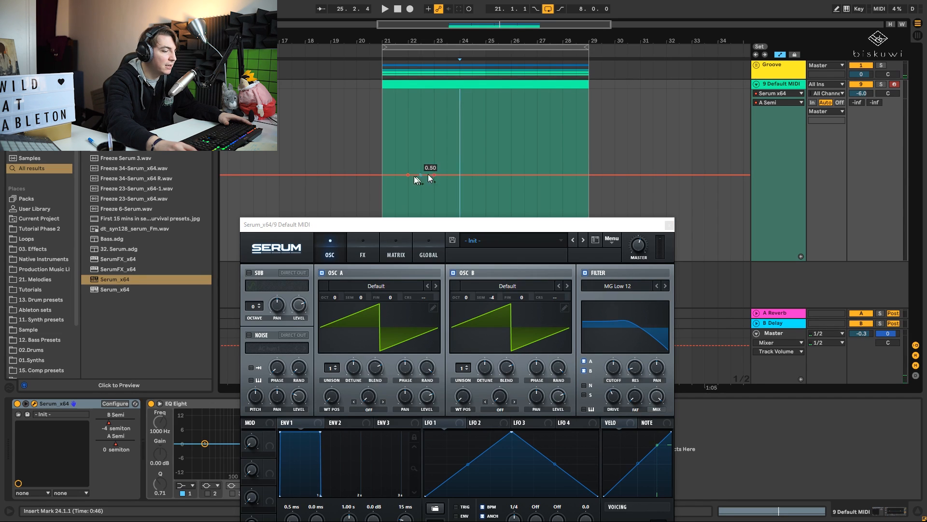
{"action": "key", "text": "space"}
{"action": "left_click", "coordinate": [384, 152]}
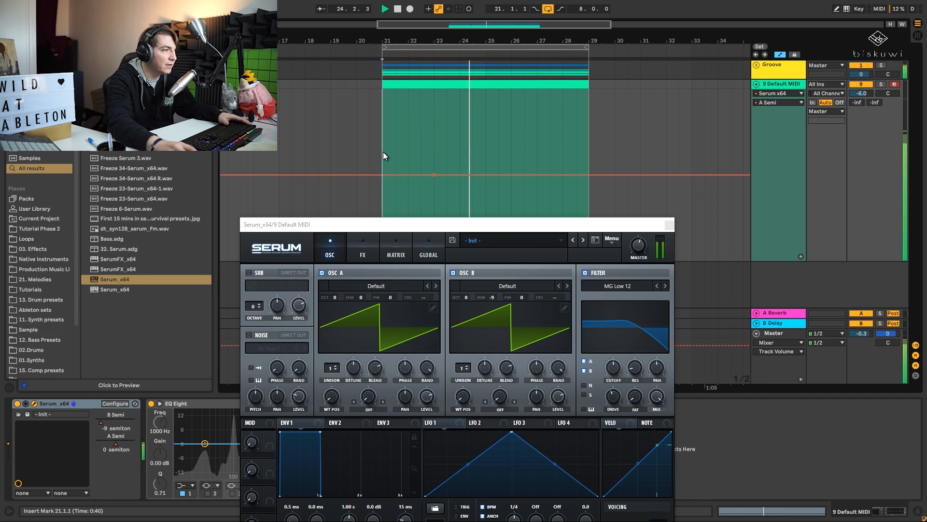
{"action": "key", "text": "space"}
{"action": "key", "text": "space"}
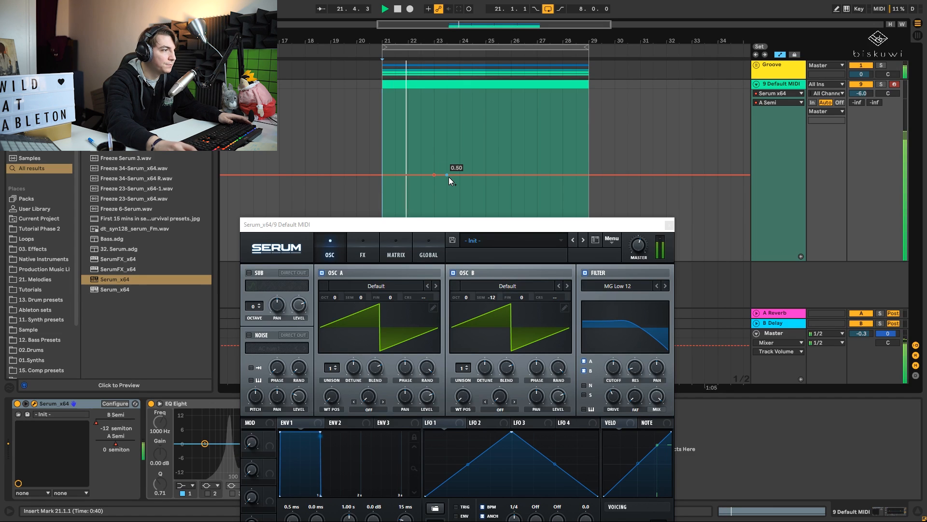
{"action": "left_click_drag", "start_coordinate": [448, 175], "coordinate": [465, 157]}
{"action": "key", "text": "space"}
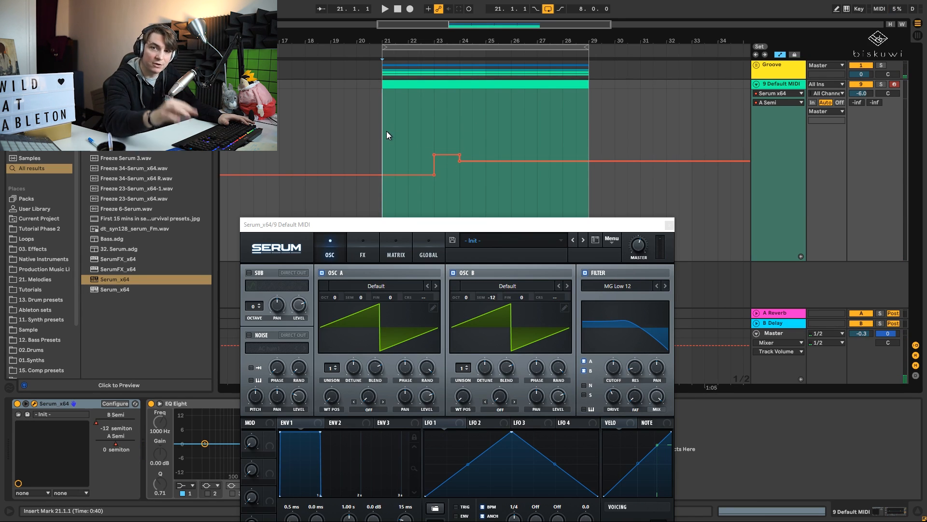
- Return oscillator A's semitone automation to 0.50 at bar 25 and raise it to 0.70 at bar 27 during playback
{"action": "key", "text": "space"}
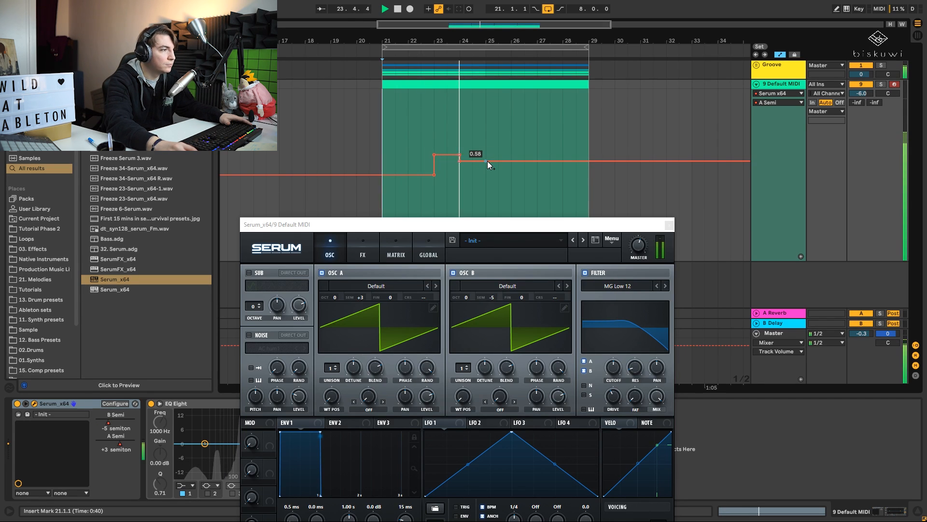
{"action": "left_click_drag", "start_coordinate": [487, 160], "coordinate": [486, 174]}
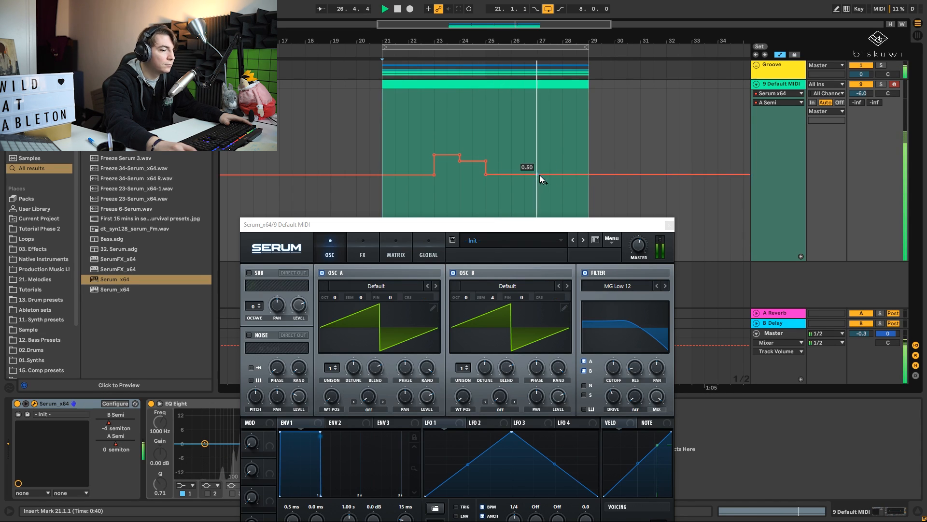
{"action": "left_click_drag", "start_coordinate": [537, 175], "coordinate": [537, 140]}
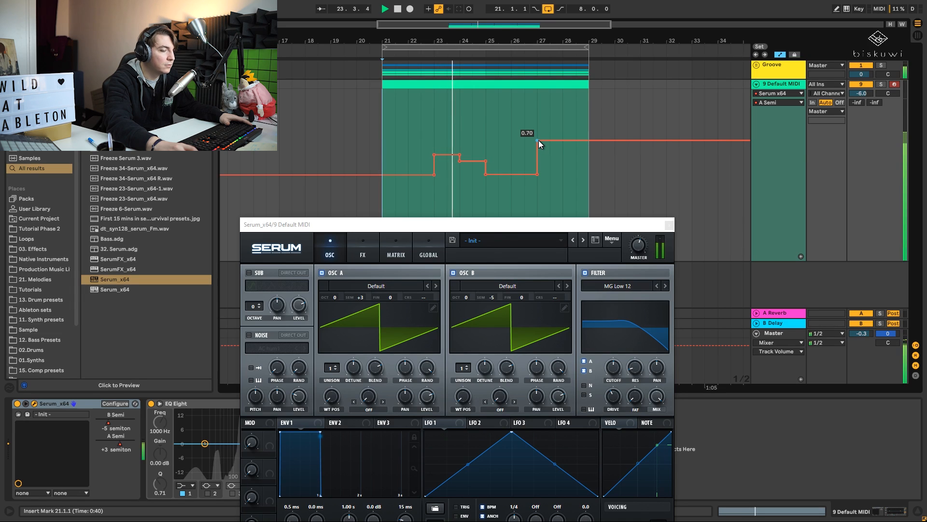
- Try the oscillator A pitch rise at bar 28, move it back to bar 27, and audition from 26.3.1
{"action": "left_click_drag", "start_coordinate": [538, 140], "coordinate": [562, 140]}
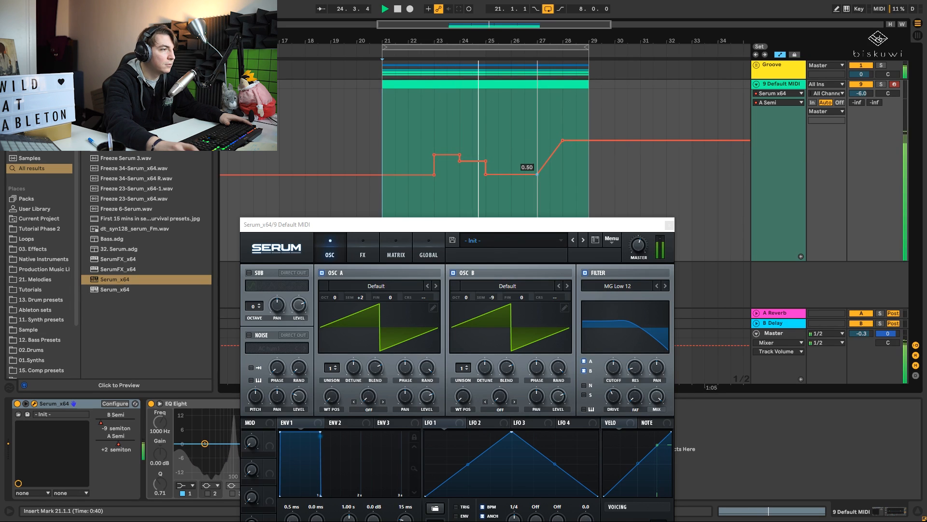
{"action": "left_click_drag", "start_coordinate": [541, 174], "coordinate": [564, 175]}
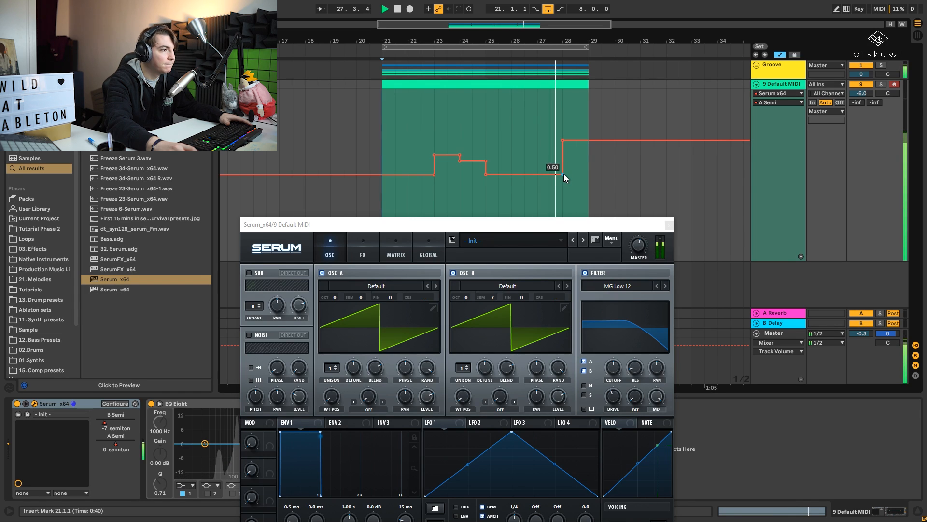
{"action": "left_click_drag", "start_coordinate": [563, 141], "coordinate": [538, 175]}
{"action": "key", "text": "space"}
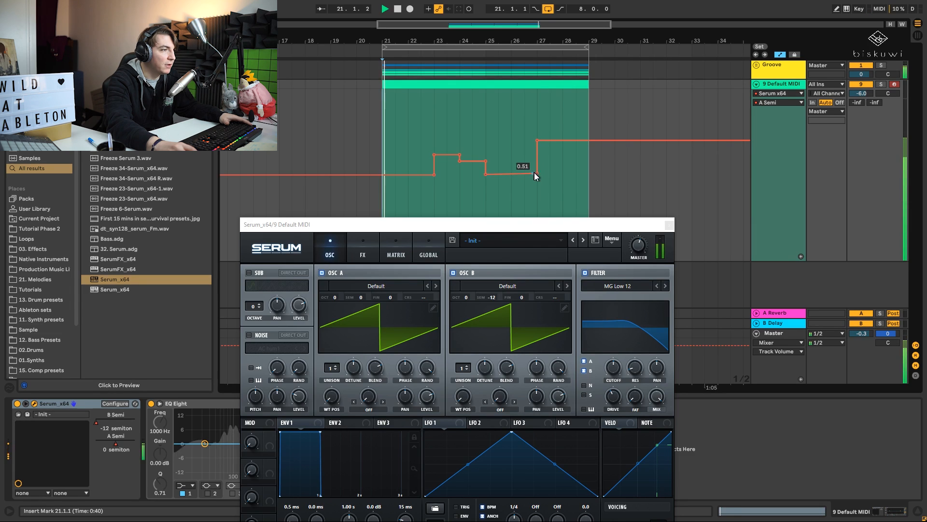
{"action": "left_click", "coordinate": [524, 160]}
{"action": "key", "text": "space"}
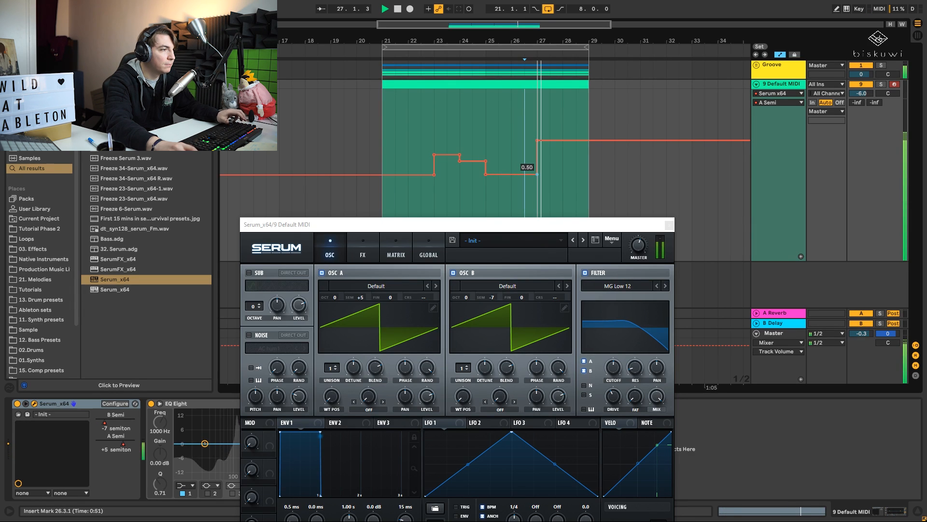
- Move oscillator A's pitch rise to bar 28 and raise its level to 0.80, auditioning from 27.1.1
{"action": "left_click_drag", "start_coordinate": [538, 140], "coordinate": [563, 141]}
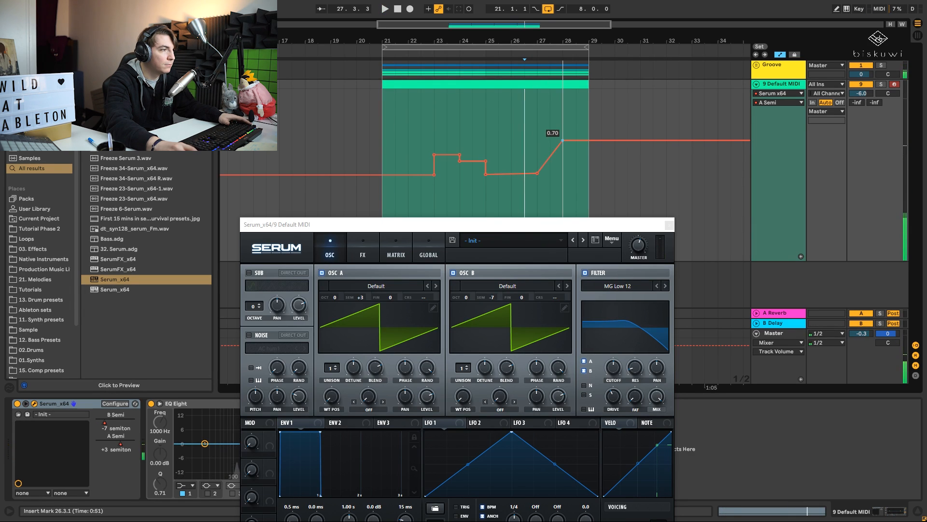
{"action": "key", "text": "space"}
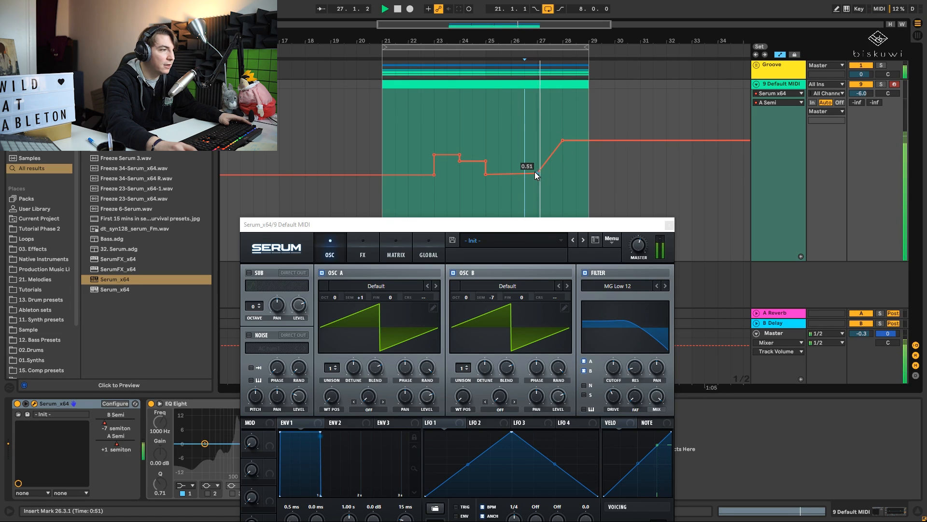
{"action": "left_click_drag", "start_coordinate": [535, 172], "coordinate": [563, 173]}
{"action": "left_click_drag", "start_coordinate": [563, 140], "coordinate": [563, 124]}
{"action": "key", "text": "space"}
{"action": "left_click", "coordinate": [547, 140]}
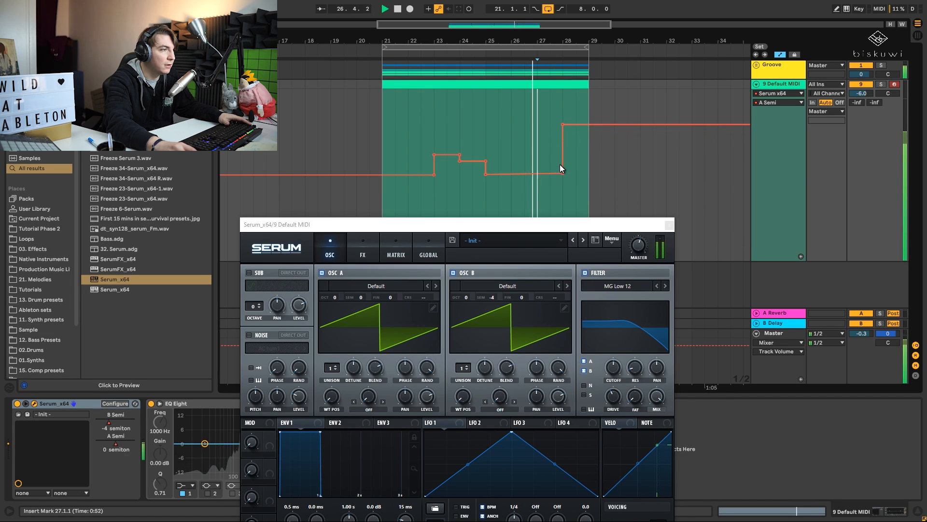
{"action": "left_click_drag", "start_coordinate": [563, 173], "coordinate": [563, 173]}
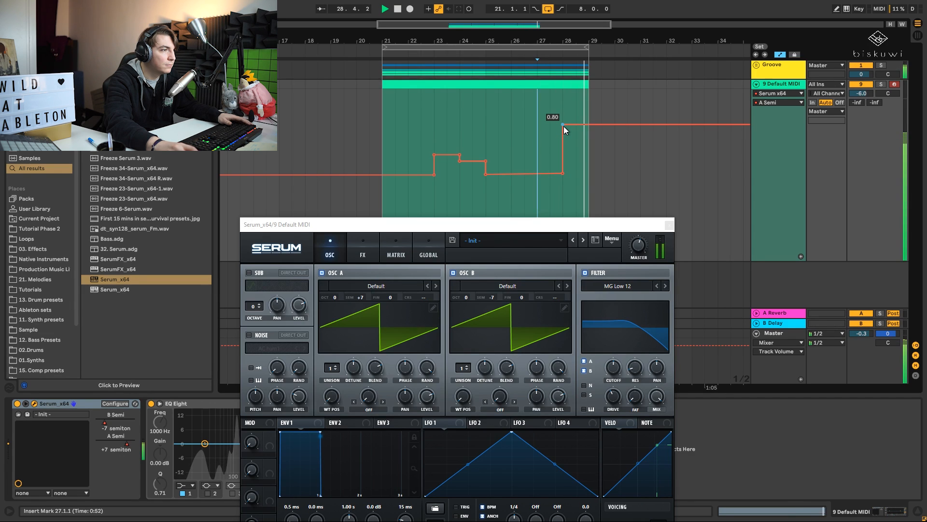
{"action": "key", "text": "space"}
- Move oscillator A's rise to 0.80 back to bar 27 and play from 25.3.1
{"action": "left_click_drag", "start_coordinate": [564, 126], "coordinate": [538, 126]}
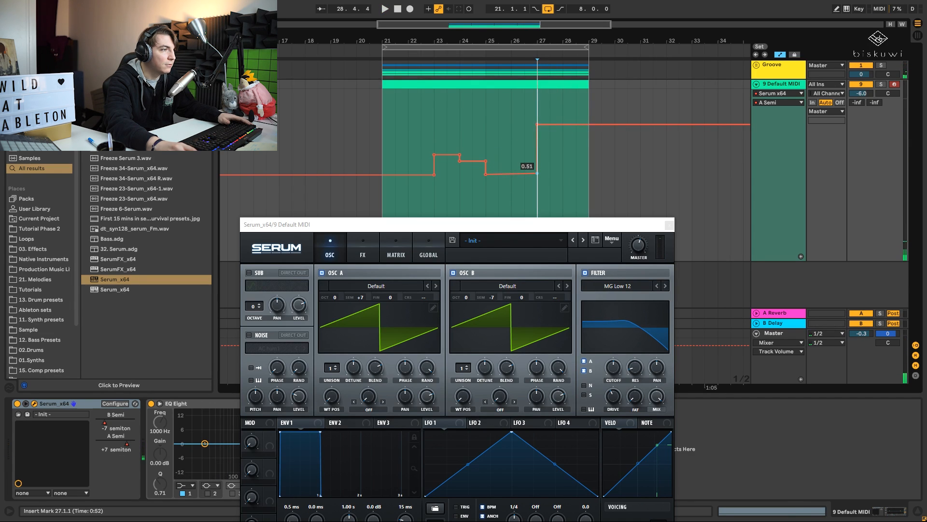
{"action": "left_click", "coordinate": [499, 142]}
{"action": "key", "text": "space"}
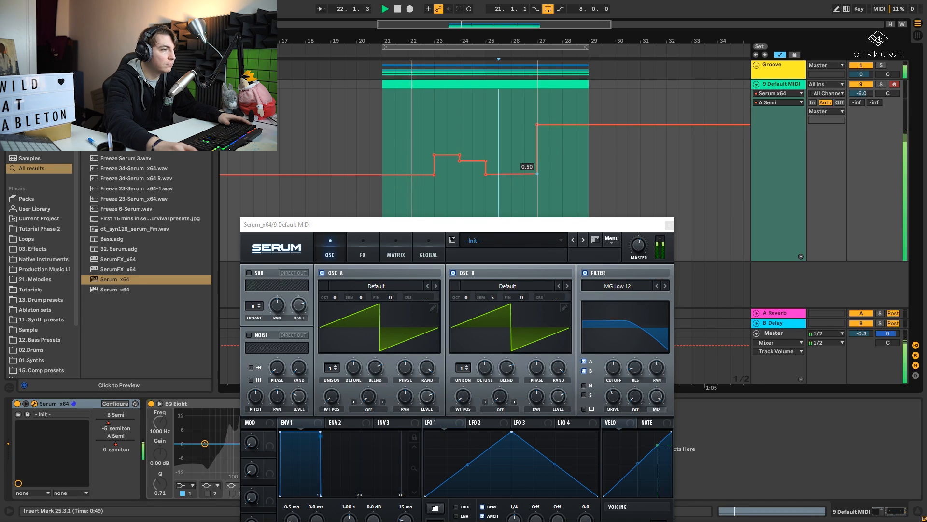
- Lower oscillator A's level slightly in Serum and raise the plug-in window to reveal its keyboard
{"action": "left_click", "coordinate": [614, 371]}
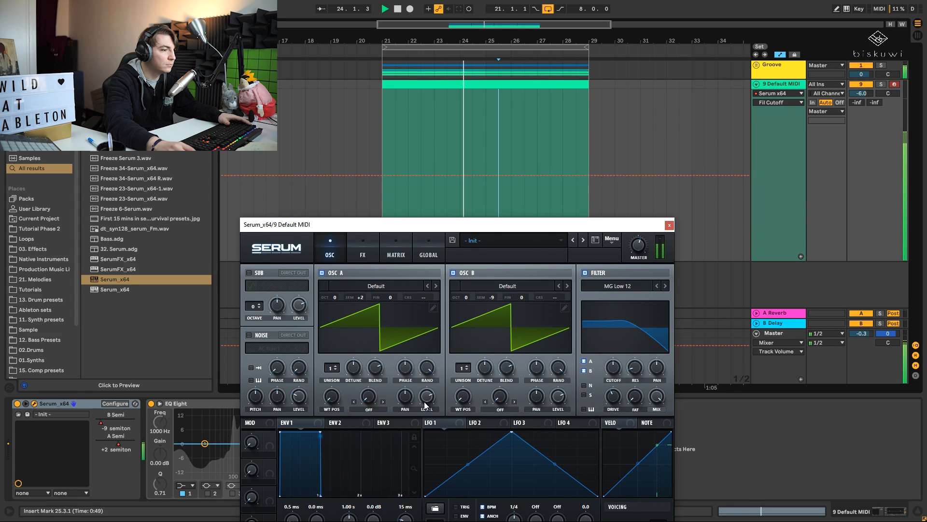
{"action": "left_click_drag", "start_coordinate": [425, 401], "coordinate": [426, 409]}
{"action": "left_click_drag", "start_coordinate": [491, 230], "coordinate": [507, 176]}
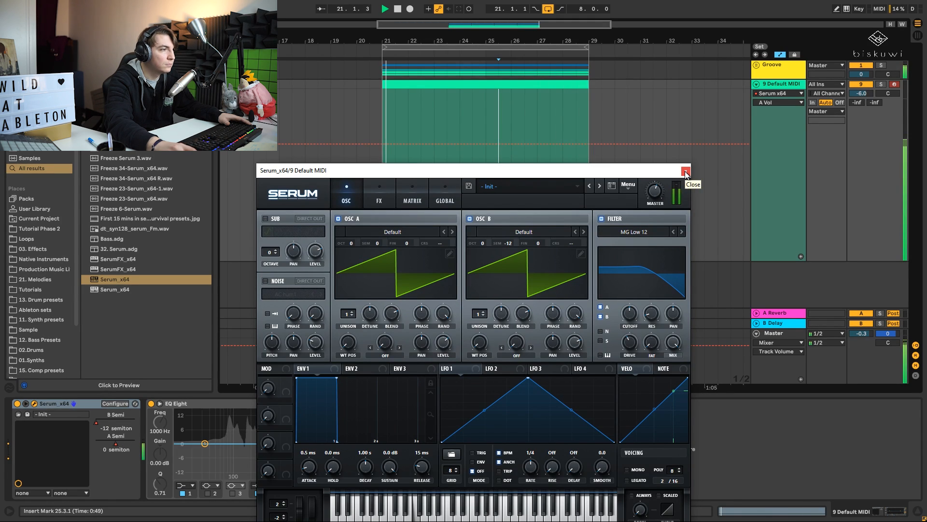
{"action": "left_click_drag", "start_coordinate": [662, 185], "coordinate": [651, 152]}
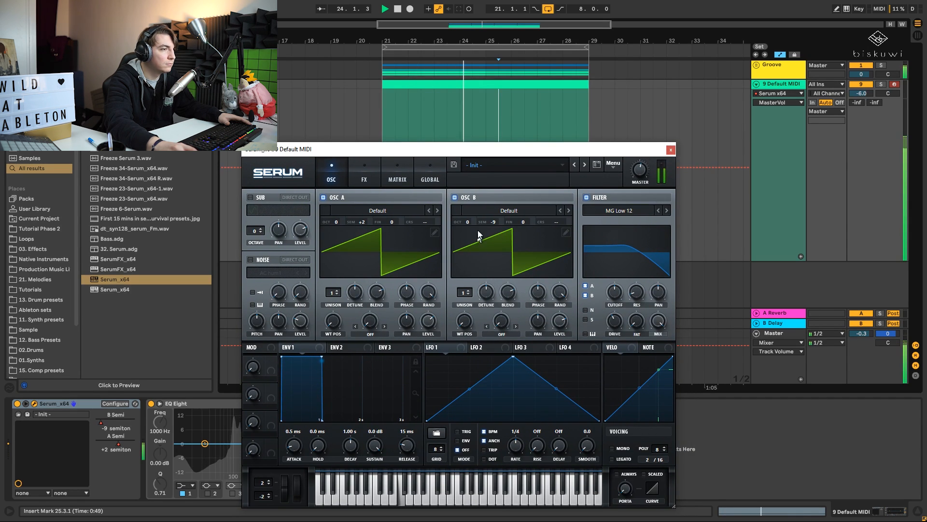
- Display oscillator B's semitone automation, add a breakpoint at bar 28 on its existing level, and stop playback
{"action": "left_click", "coordinate": [493, 222]}
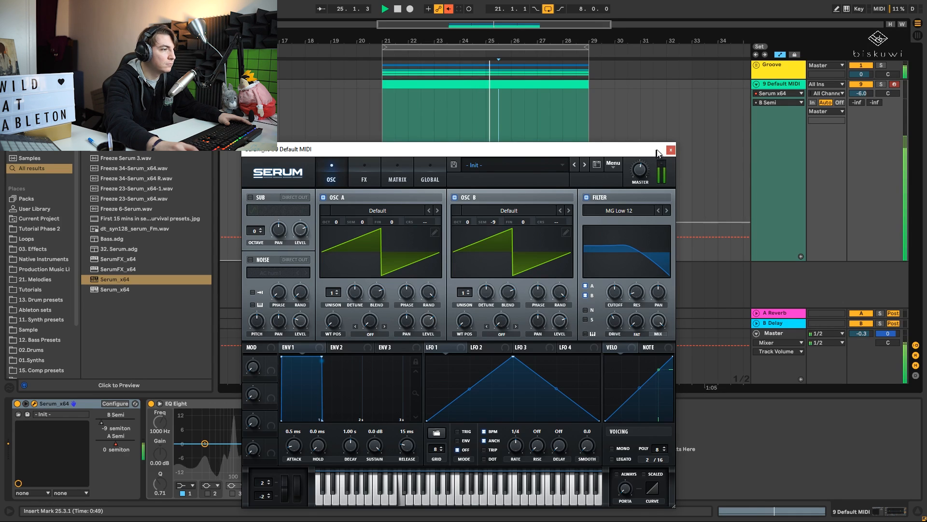
{"action": "left_click", "coordinate": [670, 151]}
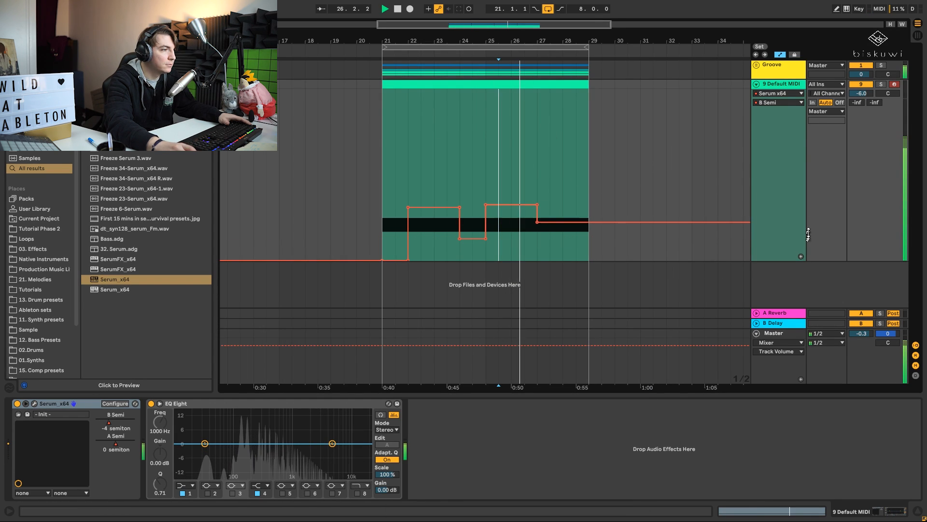
{"action": "left_click", "coordinate": [562, 222]}
{"action": "key", "text": "space"}
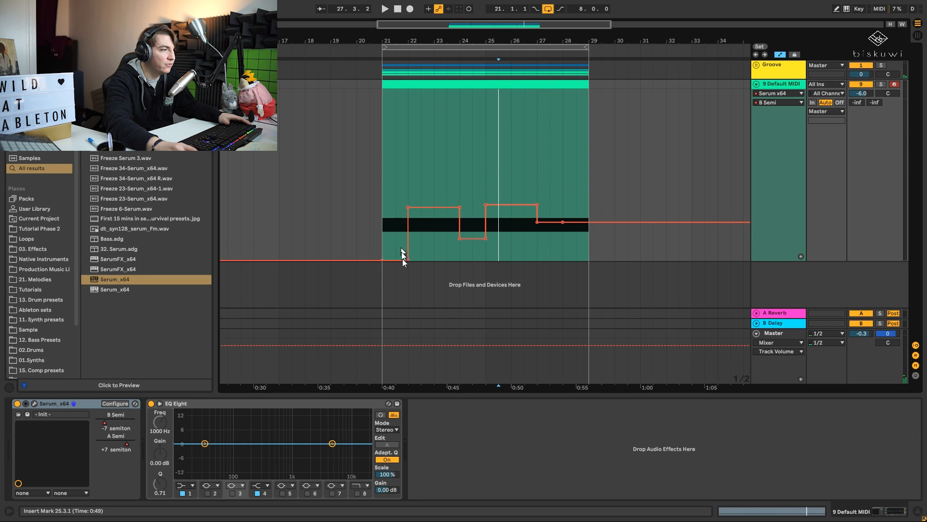
- Display oscillator A's semitone automation, move its last rise from bar 27 to bar 28 at 0.81, and audition it
{"action": "left_click_drag", "start_coordinate": [125, 445], "coordinate": [125, 450]}
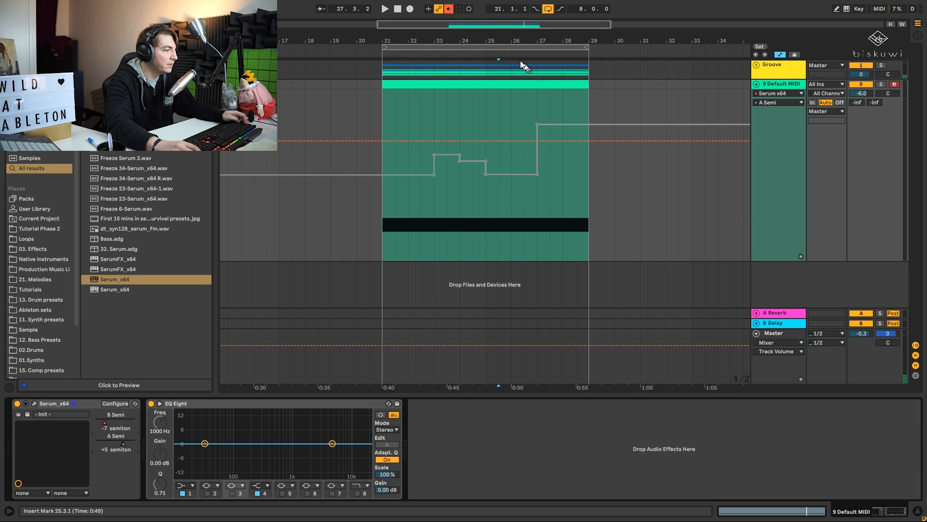
{"action": "left_click", "coordinate": [450, 10]}
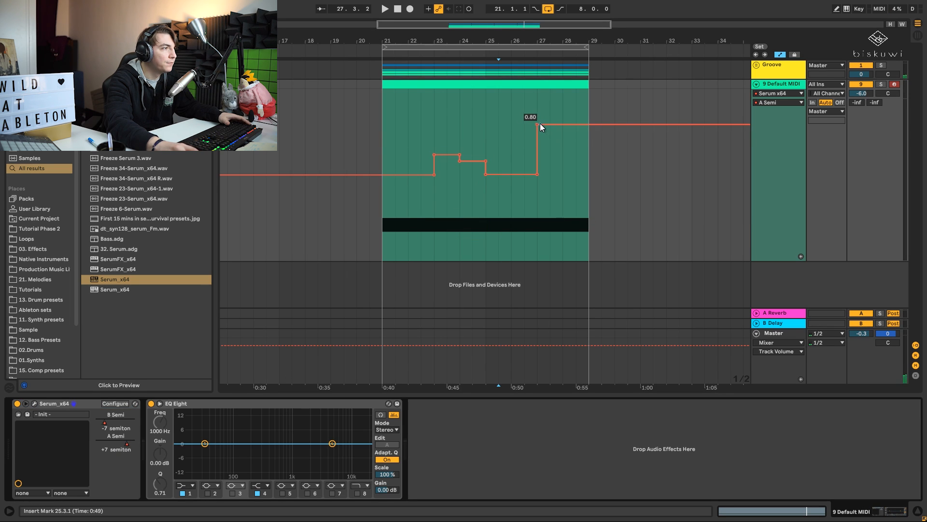
{"action": "left_click_drag", "start_coordinate": [539, 125], "coordinate": [564, 124]}
{"action": "left_click_drag", "start_coordinate": [539, 174], "coordinate": [571, 166]}
{"action": "left_click_drag", "start_coordinate": [589, 124], "coordinate": [563, 122]}
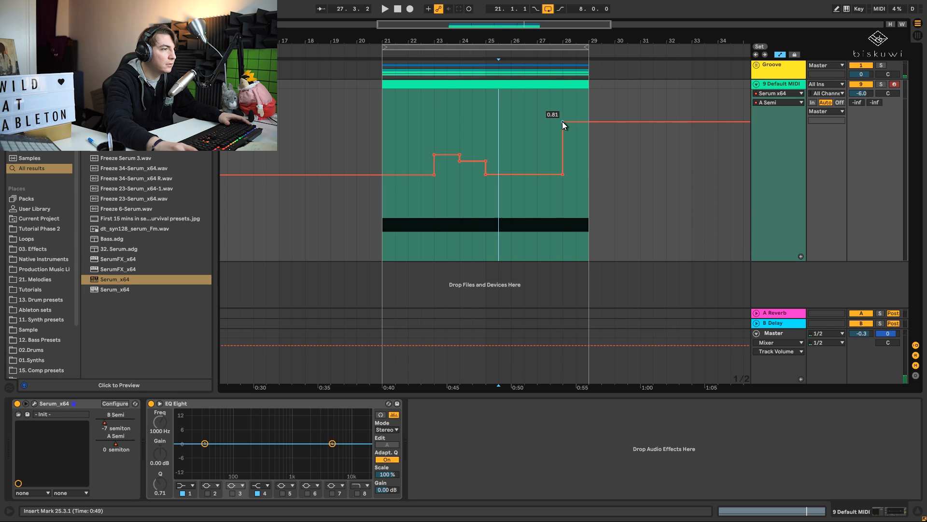
{"action": "key", "text": "space"}
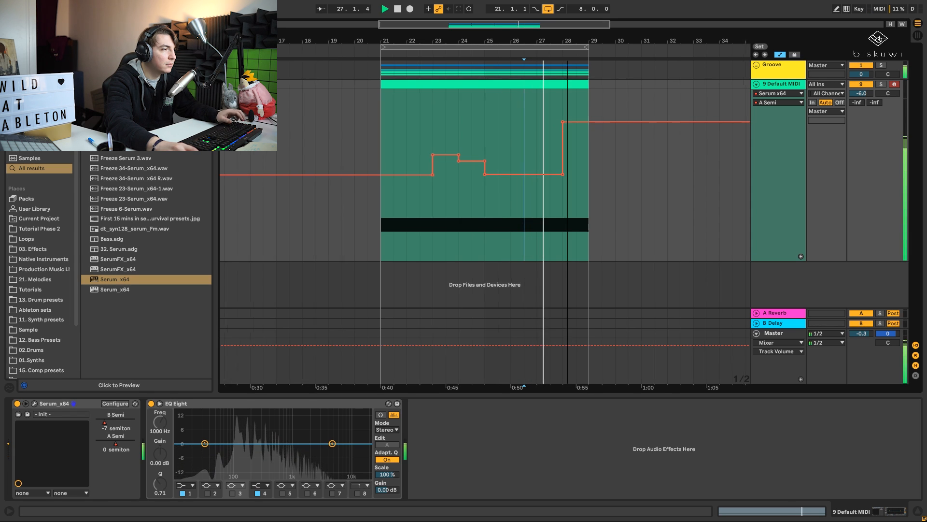
- Inspect the playing melody's spectrum in EQ Eight's expanded display and collapse it again
{"action": "key", "text": "plus"}
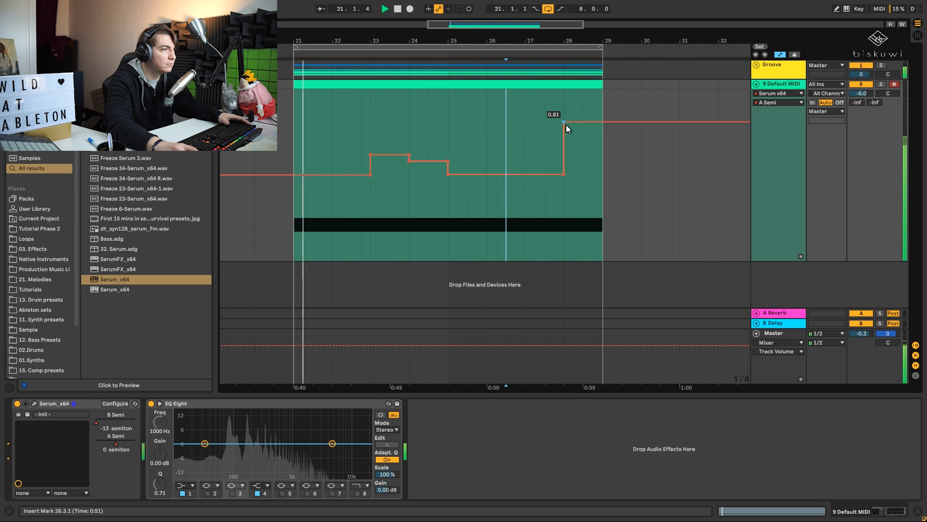
{"action": "left_click", "coordinate": [159, 403]}
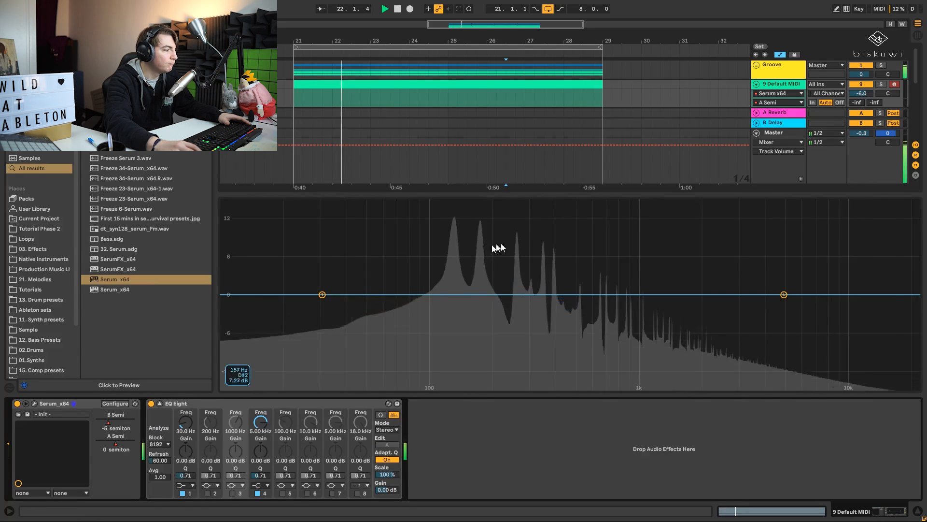
{"action": "left_click", "coordinate": [160, 404]}
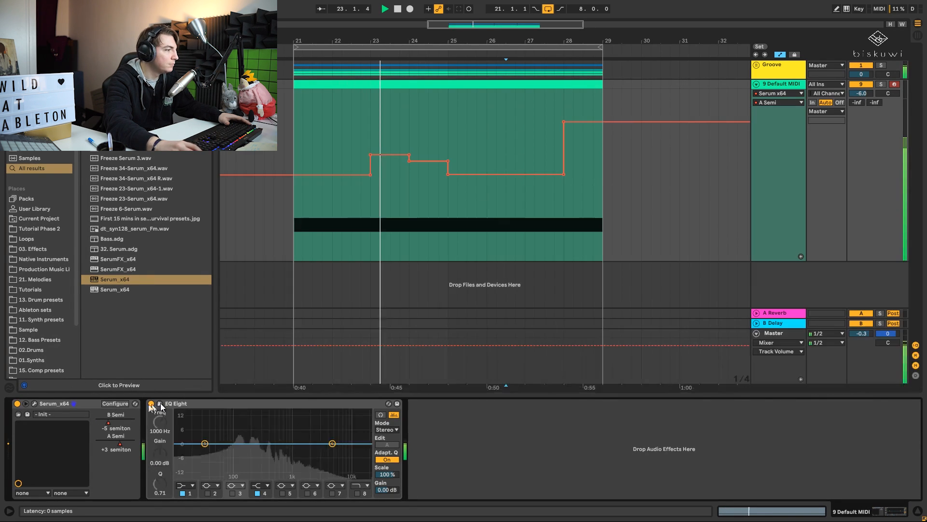
- Open Serum's plug-in window, bring up the filter cutoff's automation lane, and stop playback
{"action": "left_click", "coordinate": [35, 403]}
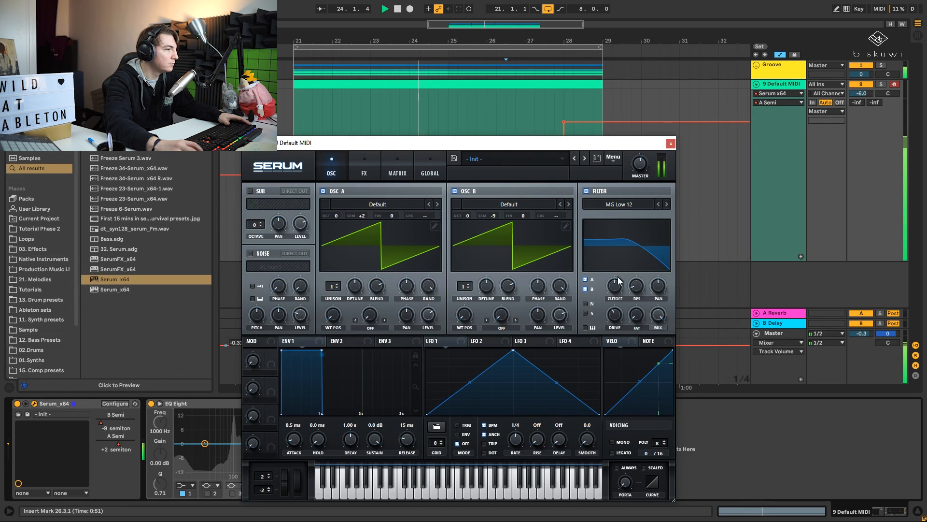
{"action": "left_click", "coordinate": [618, 293]}
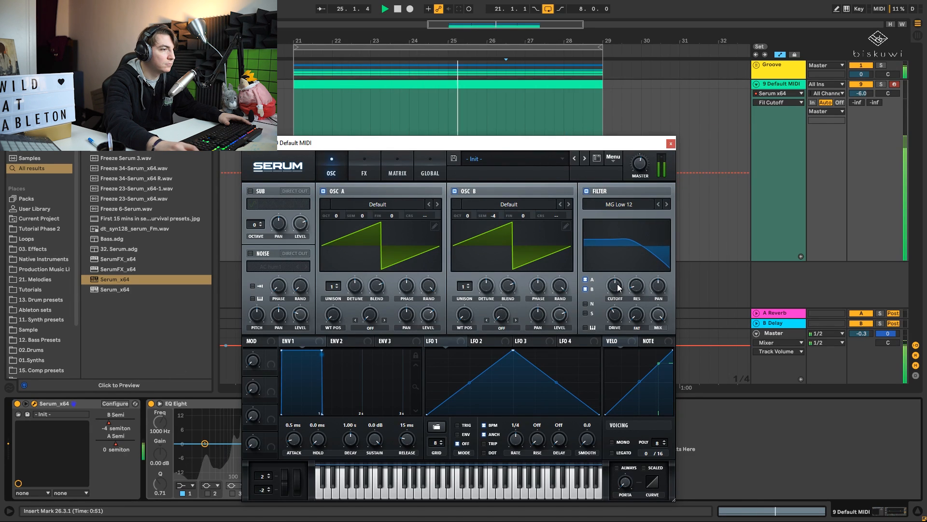
{"action": "key", "text": "space"}
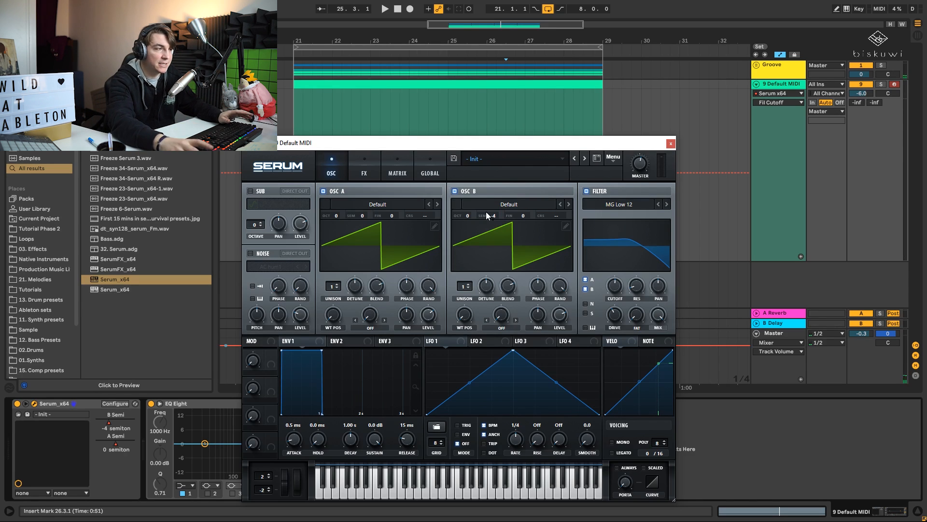
- Load the Analog wavetable Basic Mg into oscillator A and advance through the list to BS2 - Acid
{"action": "left_click", "coordinate": [386, 205]}
{"action": "mouse_move", "coordinate": [396, 217]}
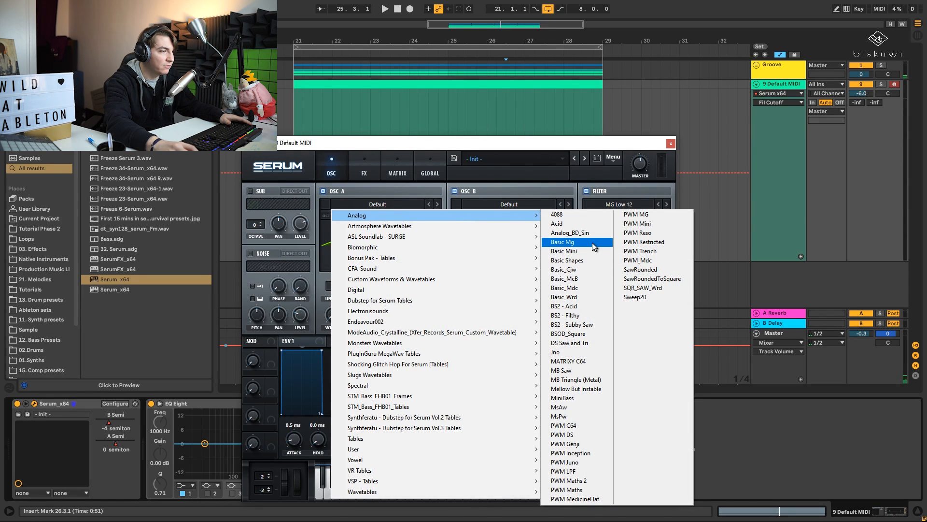
{"action": "left_click", "coordinate": [572, 242]}
{"action": "left_click", "coordinate": [436, 205]}
{"action": "left_click", "coordinate": [437, 205]}
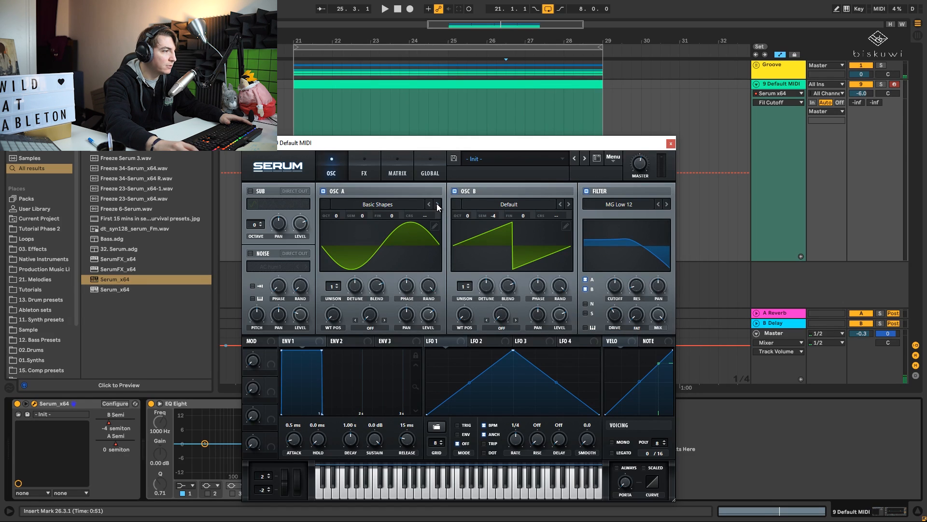
{"action": "left_click", "coordinate": [438, 207]}
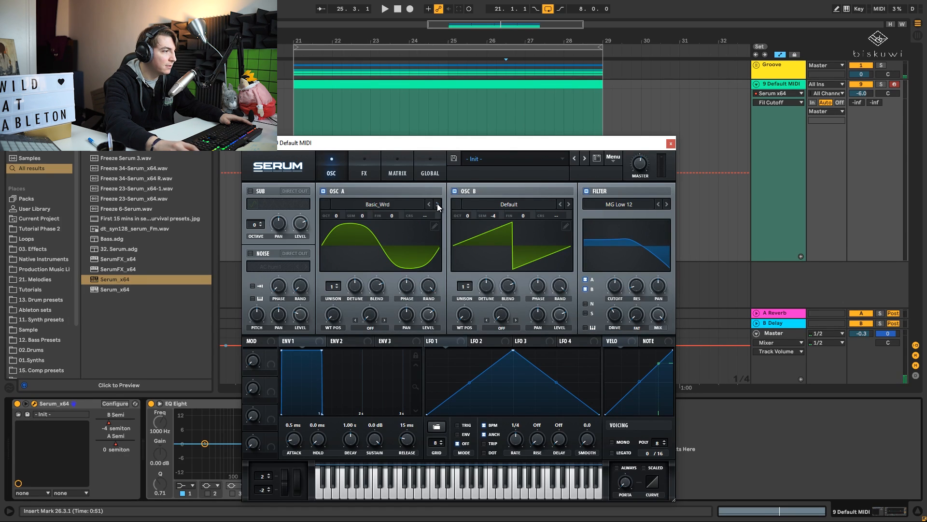
{"action": "left_click", "coordinate": [437, 205]}
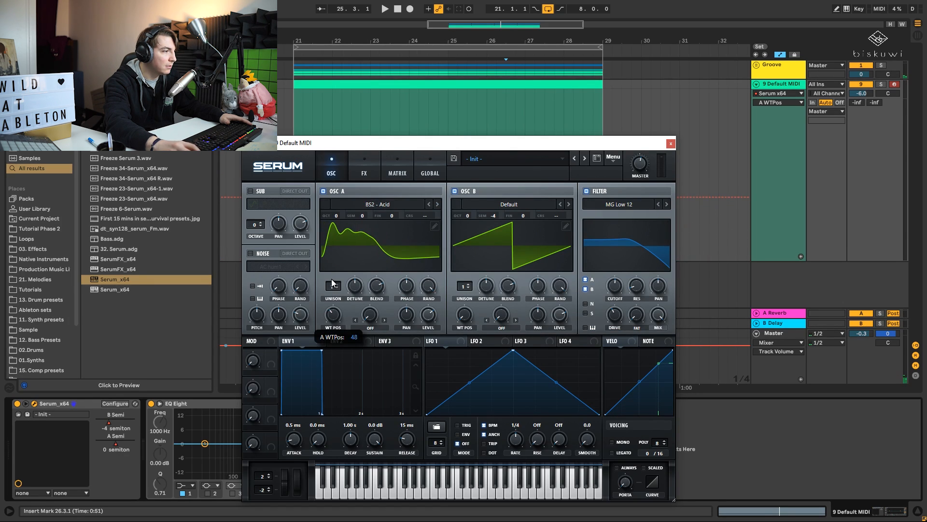
- Audition oscillator A's wavetables from BS2 - Filthy through MATRIXY C64, trying different wavetable positions
{"action": "key", "text": "space"}
{"action": "left_click", "coordinate": [438, 204]}
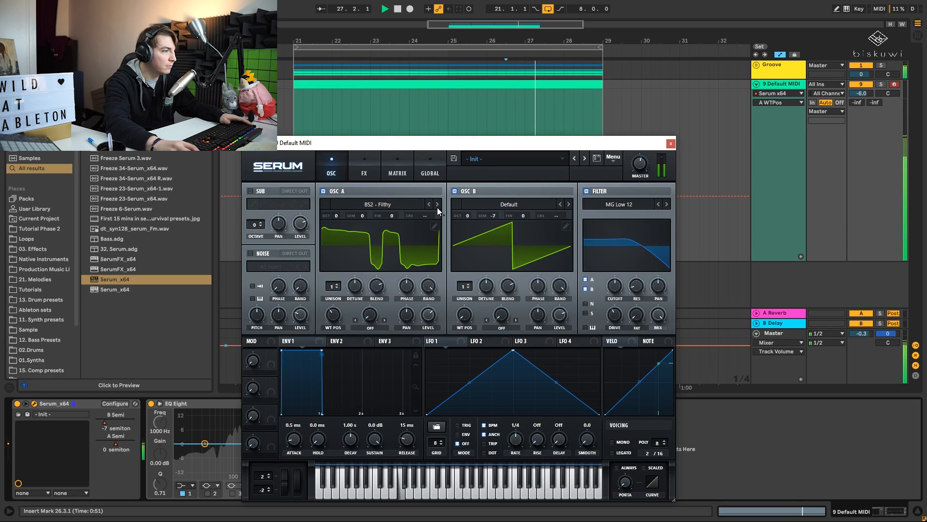
{"action": "left_click", "coordinate": [437, 204]}
{"action": "mouse_move", "coordinate": [333, 327]}
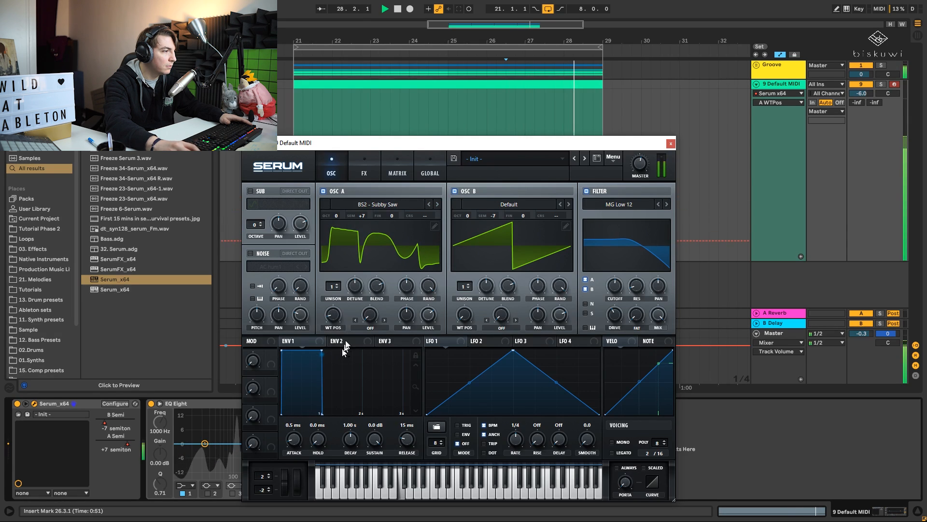
{"action": "left_click", "coordinate": [438, 204]}
{"action": "left_click", "coordinate": [438, 204]}
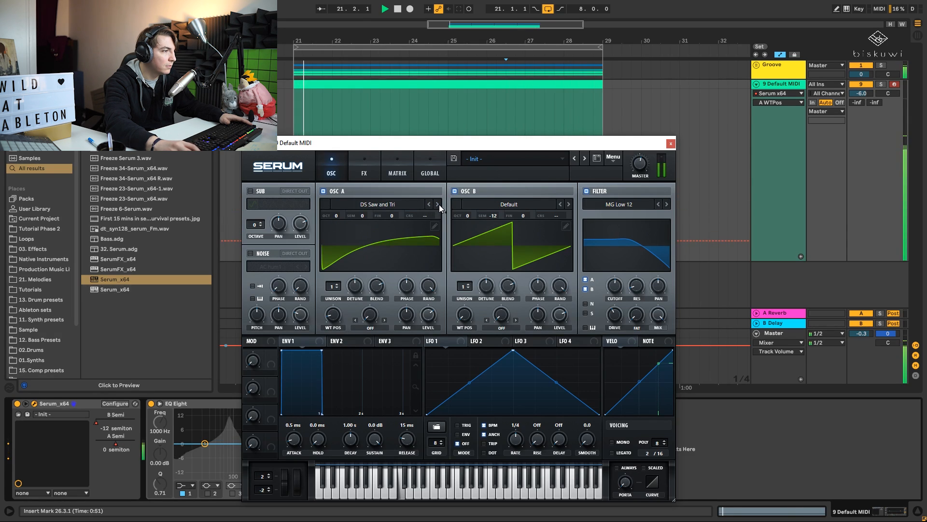
{"action": "left_click", "coordinate": [437, 205]}
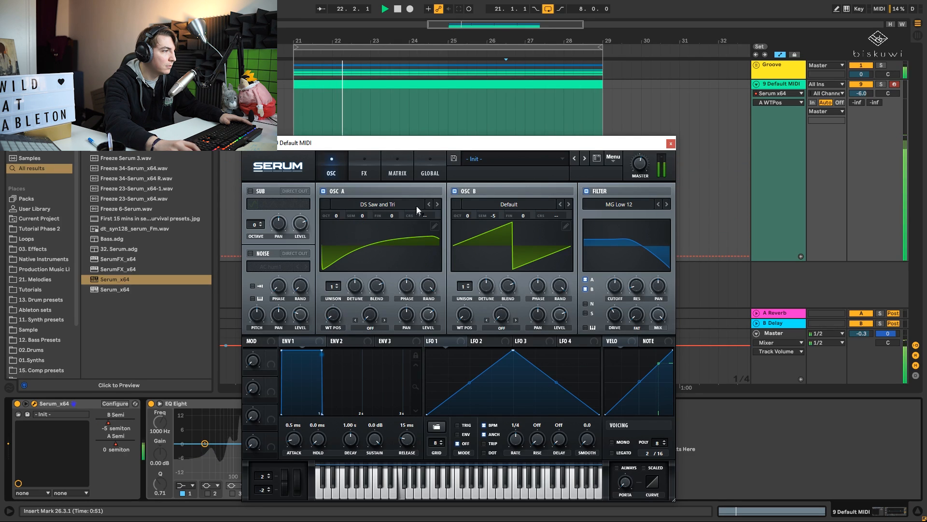
{"action": "left_click", "coordinate": [438, 205]}
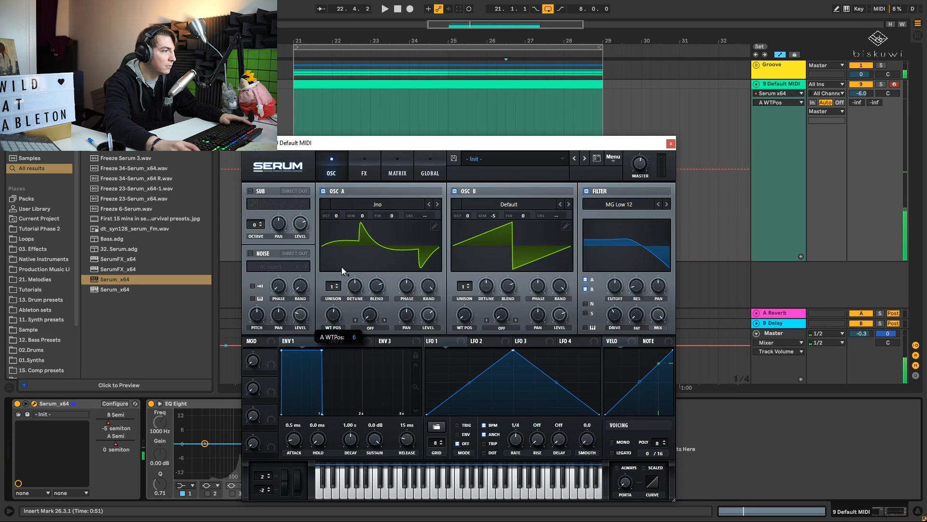
{"action": "left_click", "coordinate": [437, 205]}
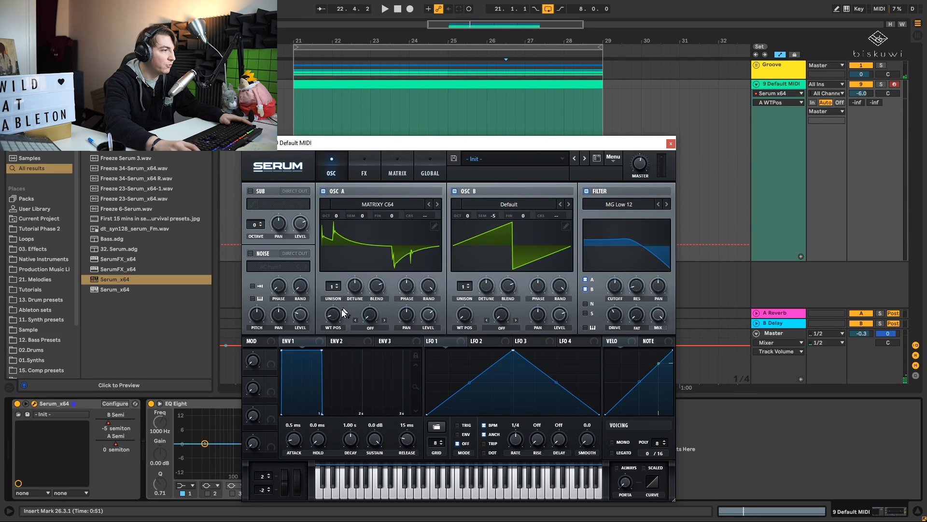
{"action": "left_click_drag", "start_coordinate": [341, 313], "coordinate": [351, 328]}
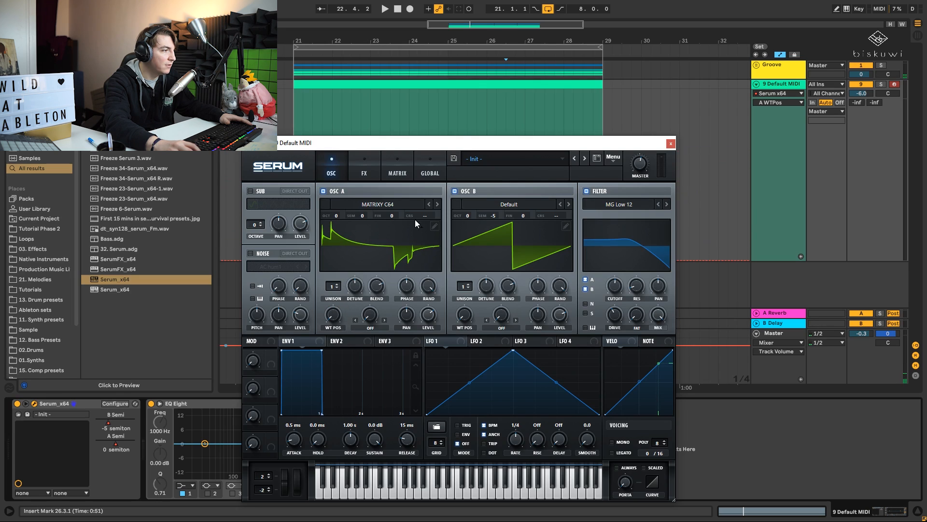
- Switch oscillator A to MB Saw and adjust its wavetable position to about 82 and its level during playback
{"action": "left_click", "coordinate": [438, 205]}
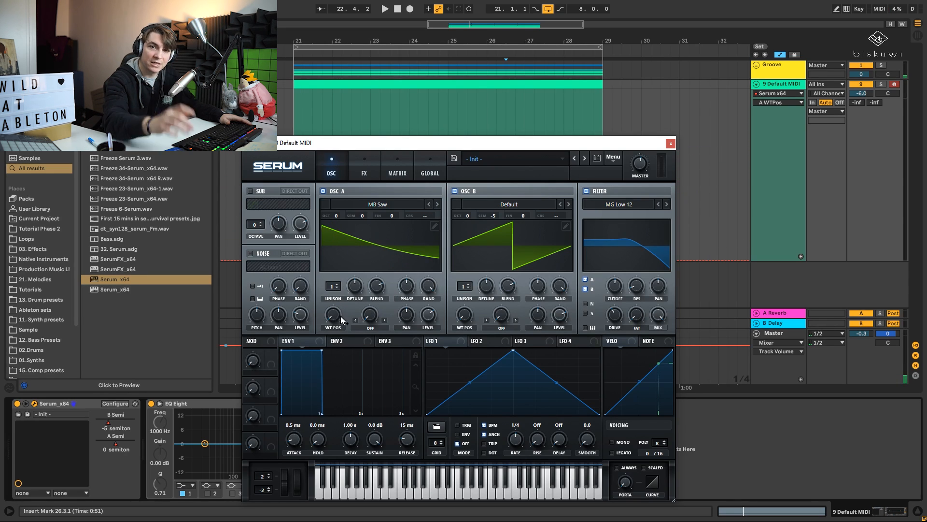
{"action": "left_click_drag", "start_coordinate": [341, 316], "coordinate": [345, 231]}
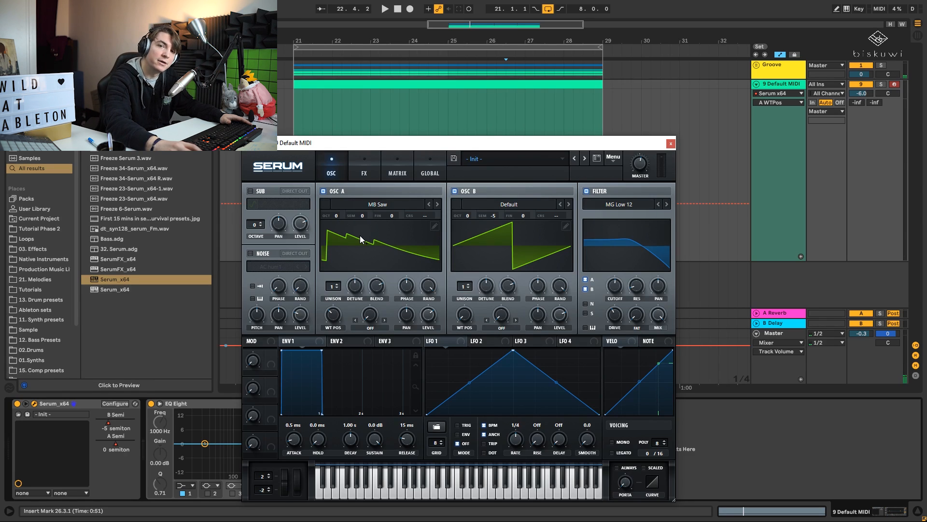
{"action": "key", "text": "space"}
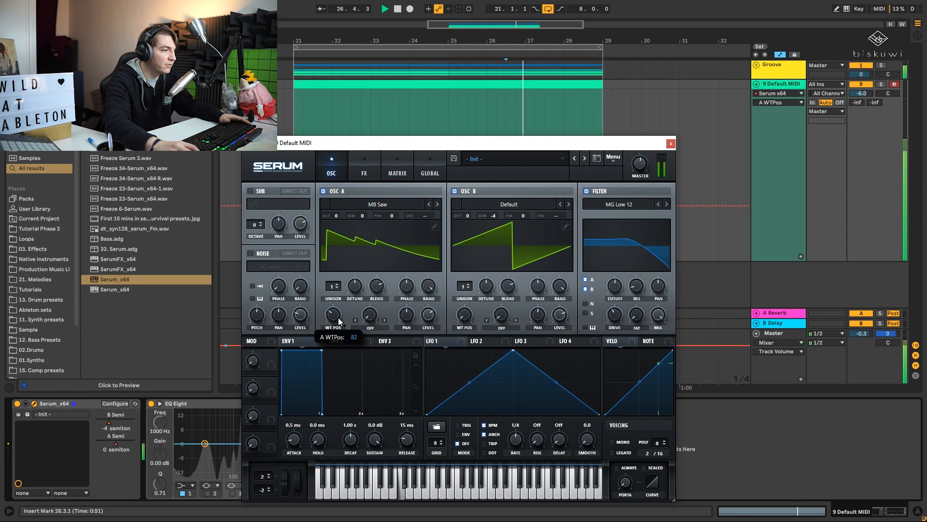
{"action": "left_click_drag", "start_coordinate": [339, 321], "coordinate": [339, 324]}
{"action": "left_click_drag", "start_coordinate": [429, 310], "coordinate": [428, 325]}
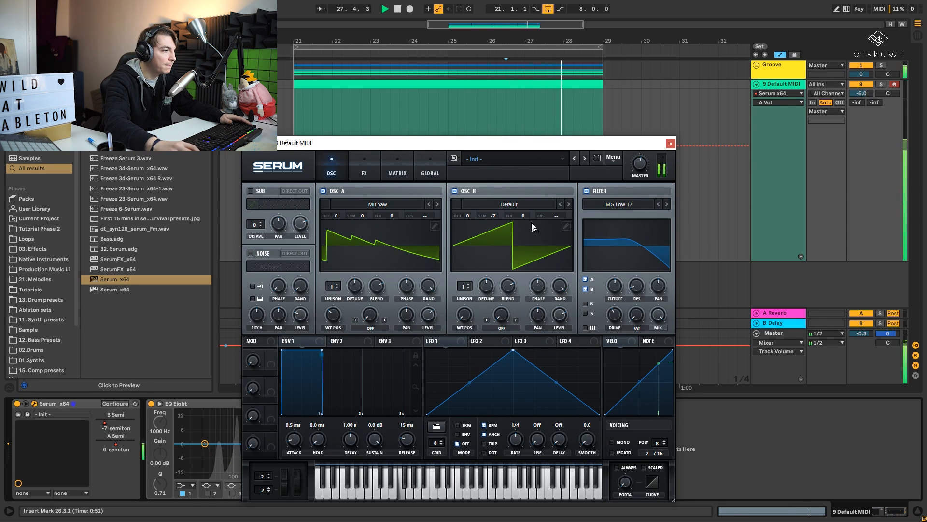
- Load the Analog wavetable Jno into oscillator B and raise its wavetable position
{"action": "left_click", "coordinate": [524, 204]}
{"action": "mouse_move", "coordinate": [538, 216]}
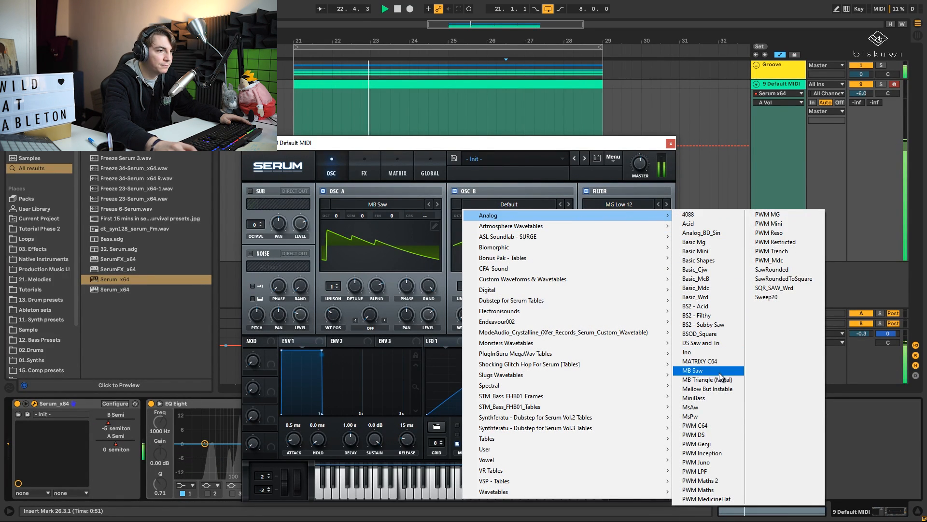
{"action": "left_click", "coordinate": [696, 352]}
{"action": "left_click_drag", "start_coordinate": [464, 315], "coordinate": [467, 286]}
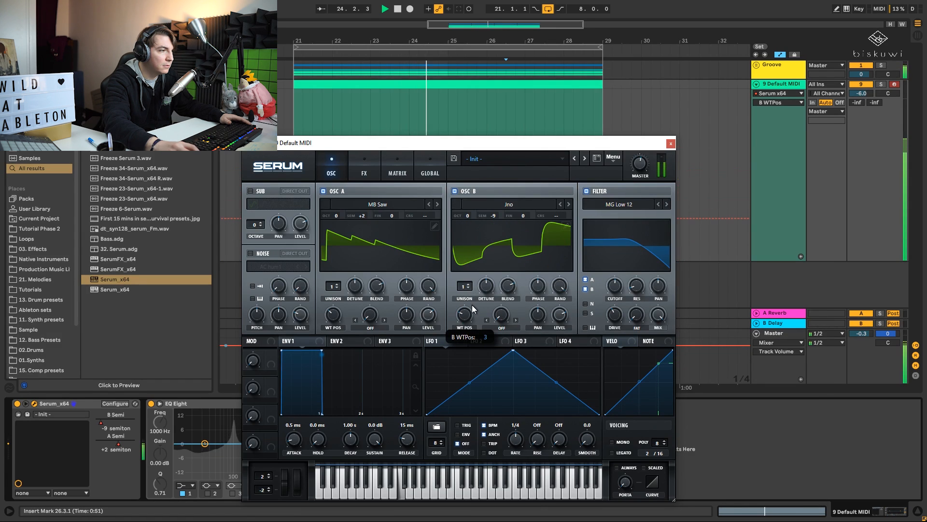
- Switch oscillator B to the DS Saw and Tri wavetable and fine-tune its wavetable position and level
{"action": "left_click", "coordinate": [568, 205]}
{"action": "left_click", "coordinate": [569, 204]}
{"action": "left_click", "coordinate": [569, 204]}
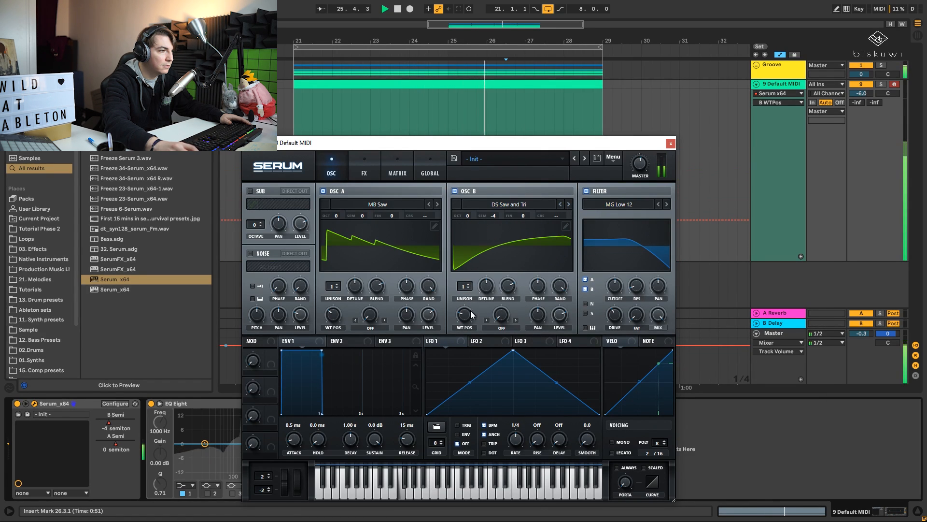
{"action": "mouse_move", "coordinate": [470, 313]}
{"action": "left_mouse_down"}
{"action": "mouse_move", "coordinate": [473, 289]}
{"action": "mouse_move", "coordinate": [472, 305]}
{"action": "left_mouse_up"}
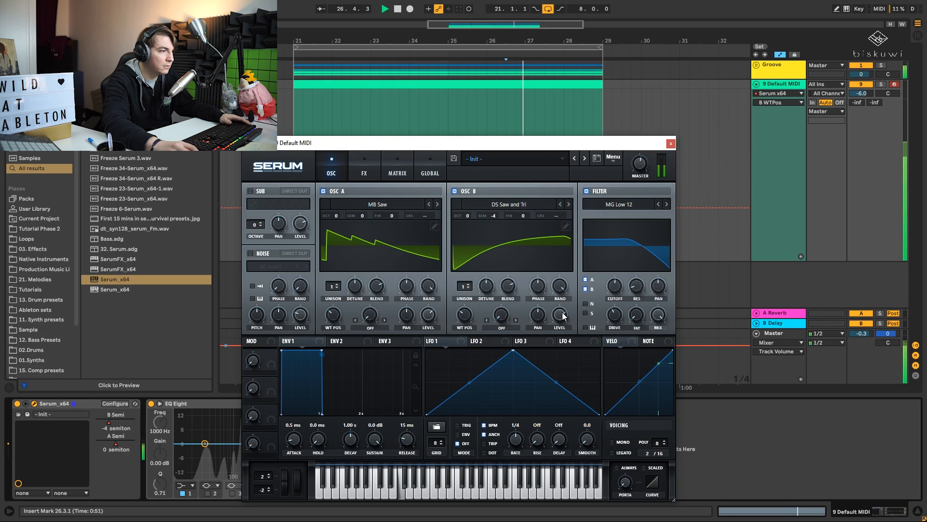
{"action": "mouse_move", "coordinate": [563, 317]}
{"action": "left_mouse_down"}
{"action": "mouse_move", "coordinate": [564, 324]}
{"action": "mouse_move", "coordinate": [563, 310]}
{"action": "mouse_move", "coordinate": [572, 319]}
{"action": "left_mouse_up"}
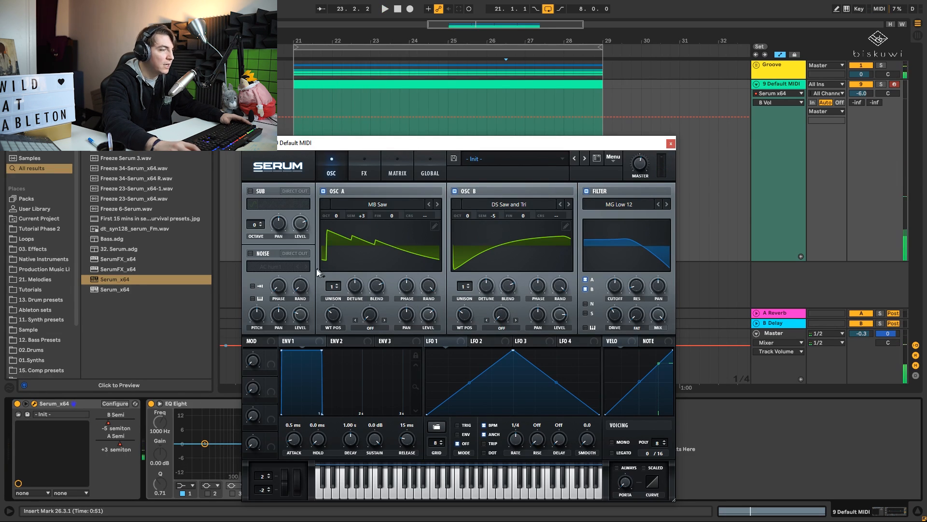
- Set oscillator A's unison to 3 voices and oscillator B's unison to 1
{"action": "left_click", "coordinate": [333, 285]}
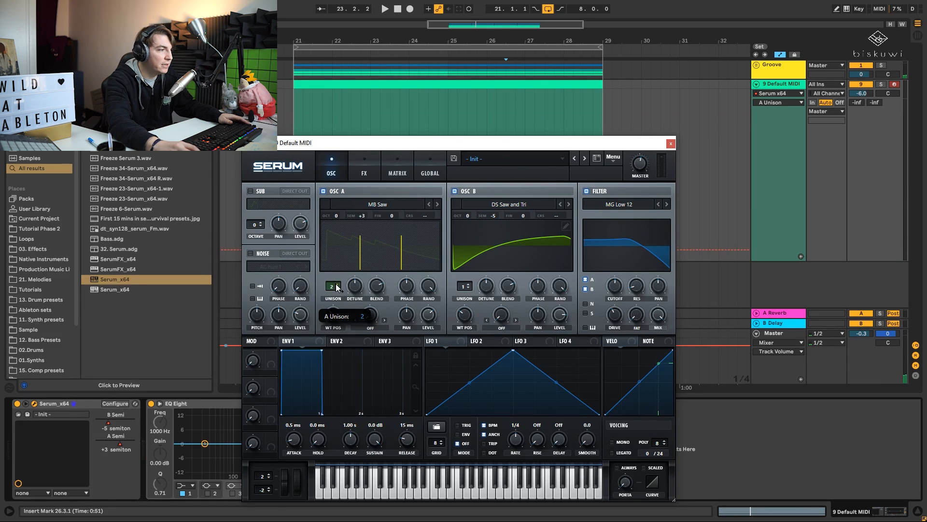
{"action": "left_click_drag", "start_coordinate": [333, 278], "coordinate": [333, 277]}
{"action": "mouse_move", "coordinate": [465, 286]}
{"action": "left_mouse_down"}
{"action": "mouse_move", "coordinate": [467, 267]}
{"action": "mouse_move", "coordinate": [464, 299]}
{"action": "left_mouse_up"}
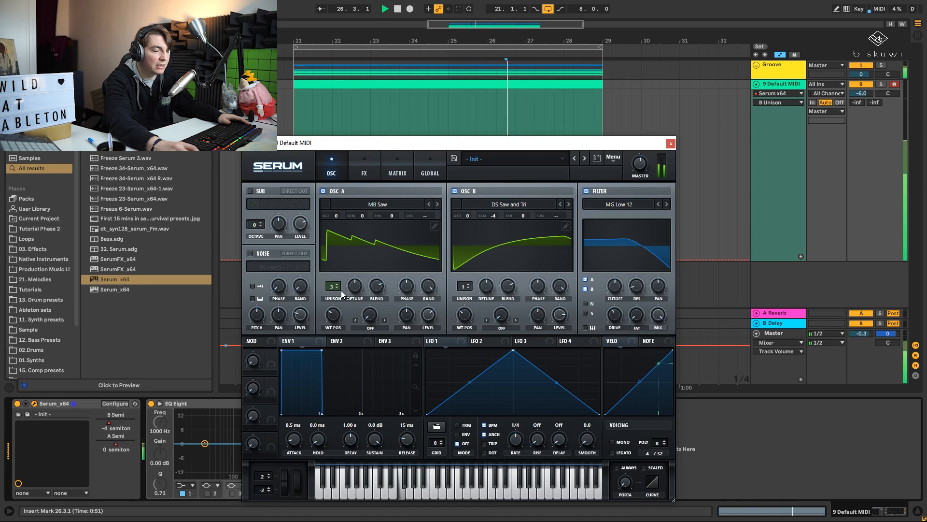
- Adjust oscillator A's unison detune and level in Serum while the loop plays
{"action": "key", "text": "space"}
{"action": "left_click_drag", "start_coordinate": [355, 287], "coordinate": [365, 334]}
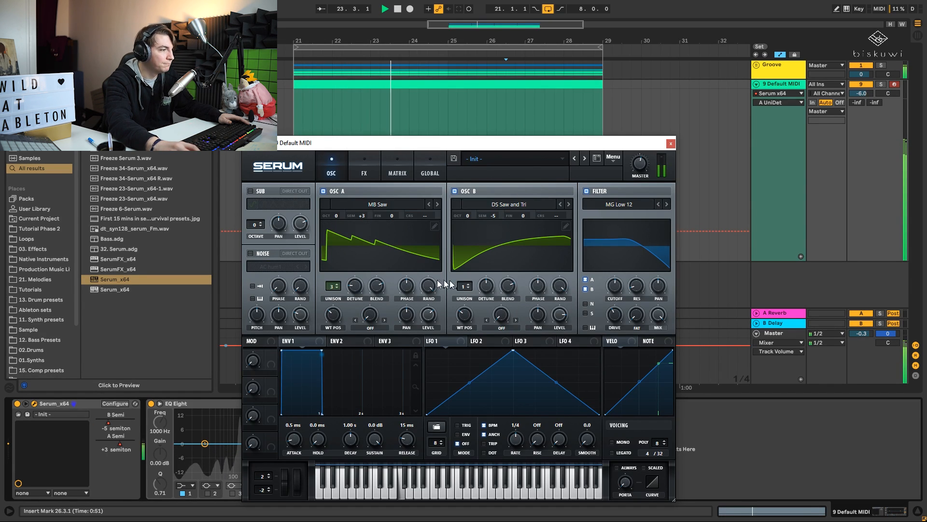
{"action": "left_click", "coordinate": [429, 315]}
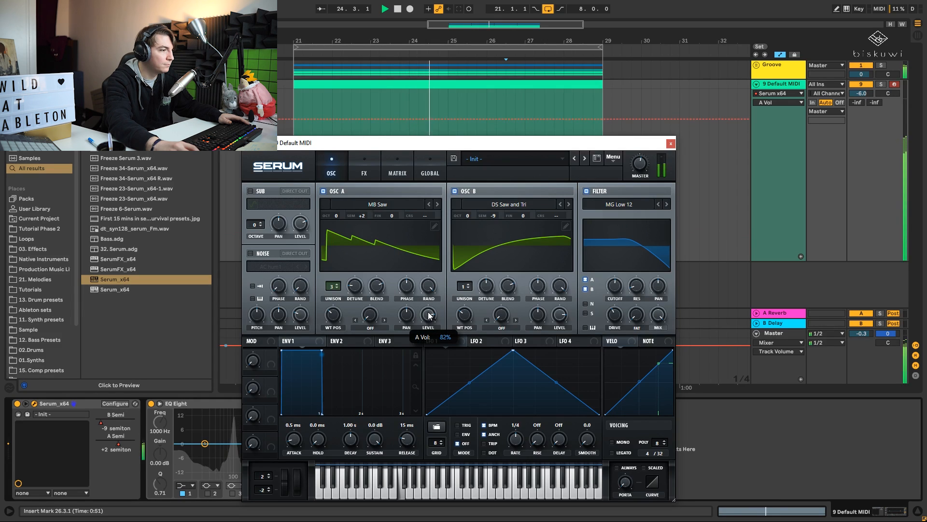
{"action": "left_click_drag", "start_coordinate": [431, 319], "coordinate": [436, 327]}
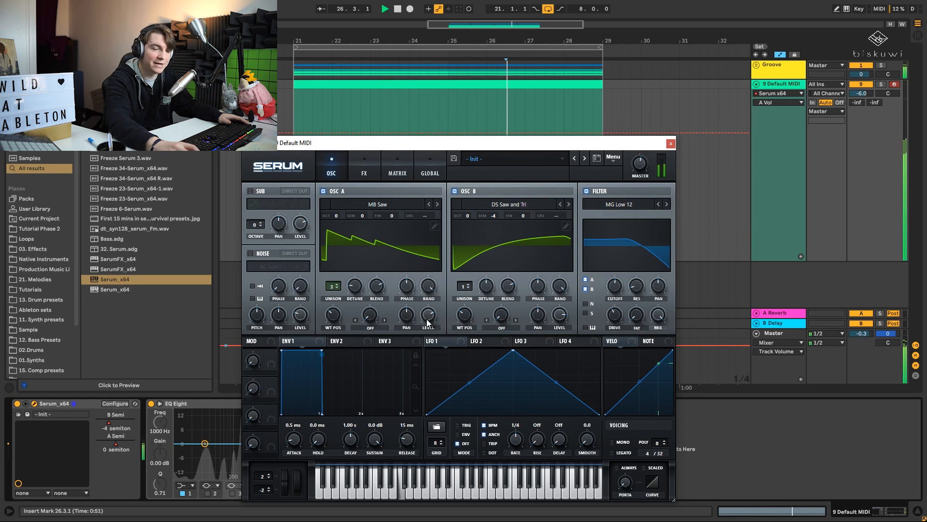
{"action": "key", "text": "space"}
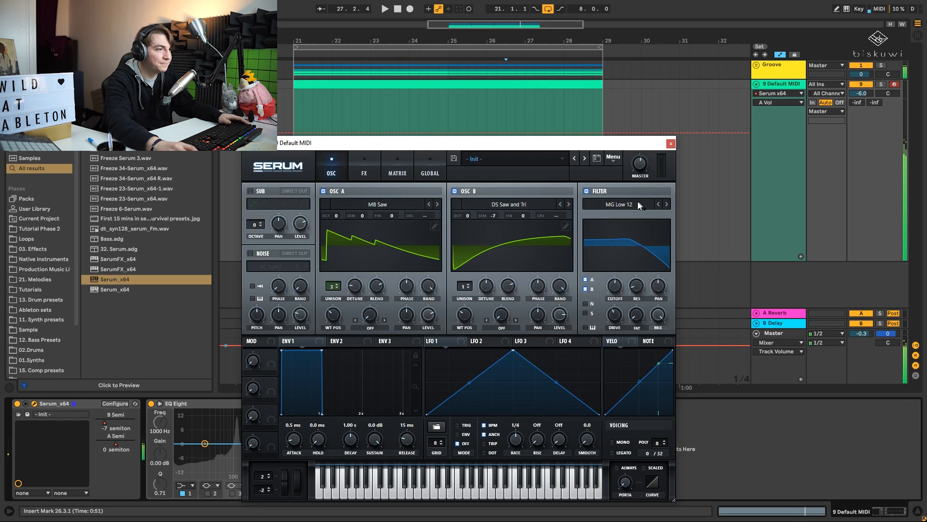
- Try the German LP, Add Bass and French LP filter types in Serum
{"action": "left_click", "coordinate": [620, 204]}
{"action": "mouse_move", "coordinate": [620, 226]}
{"action": "mouse_move", "coordinate": [609, 247]}
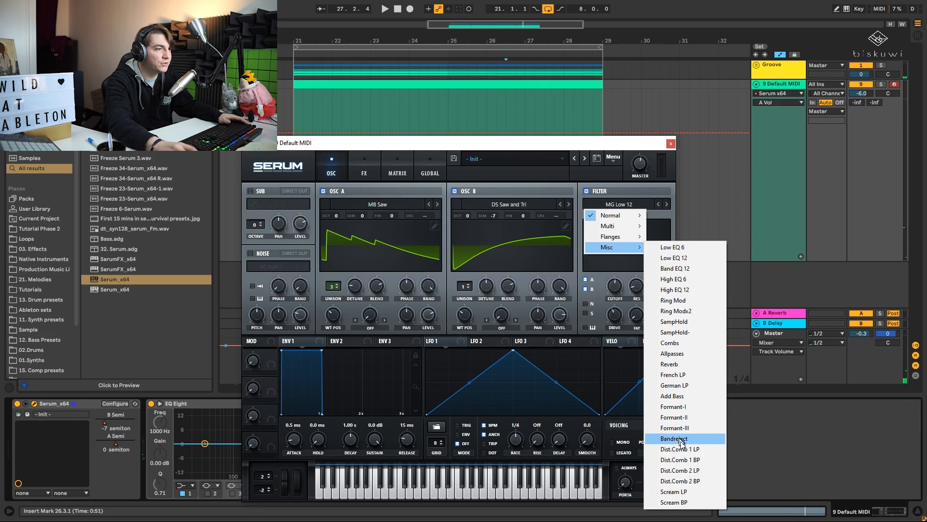
{"action": "left_click", "coordinate": [674, 384]}
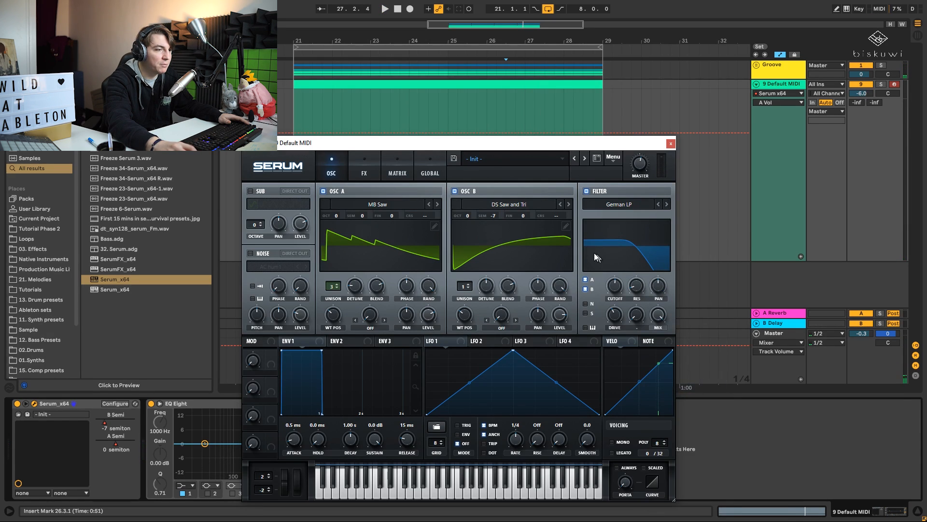
{"action": "left_click", "coordinate": [666, 204]}
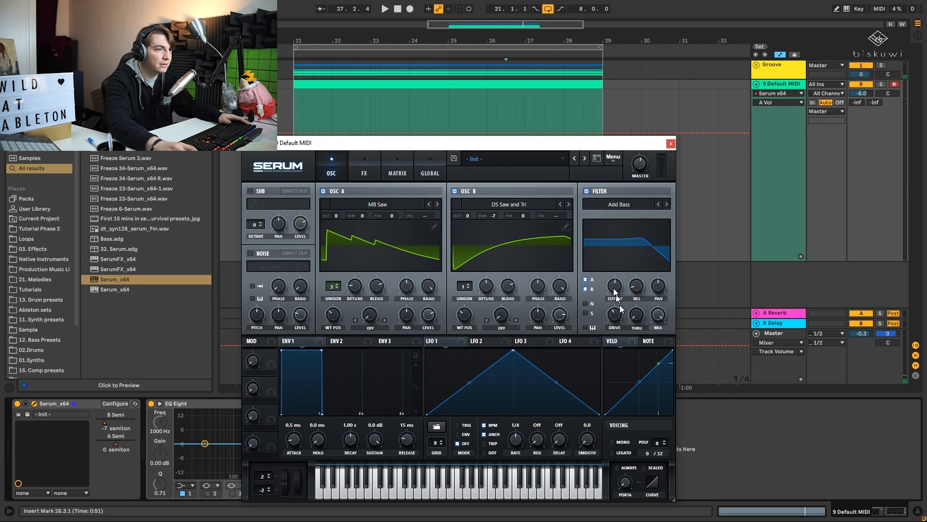
{"action": "left_click", "coordinate": [659, 205]}
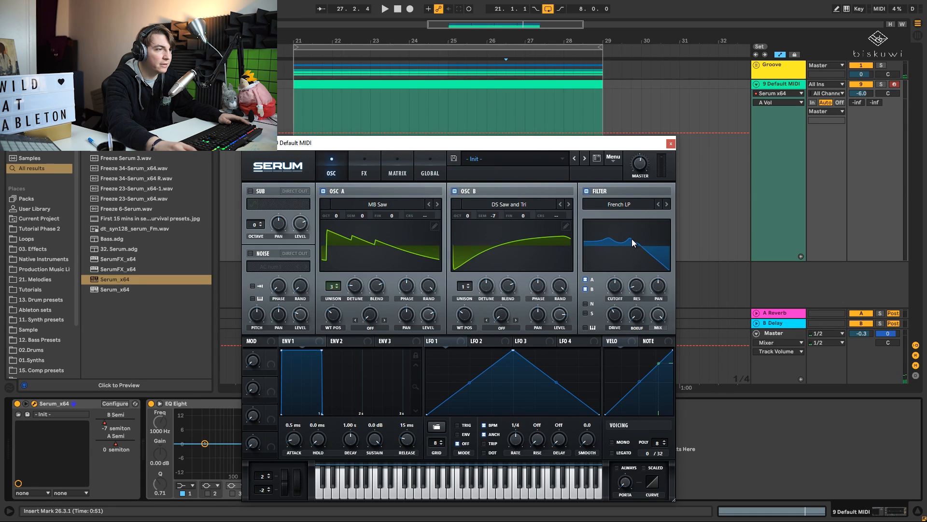
- Adjust the filter's cutoff and drive during playback and compare the French LP type with German LP
{"action": "key", "text": "space"}
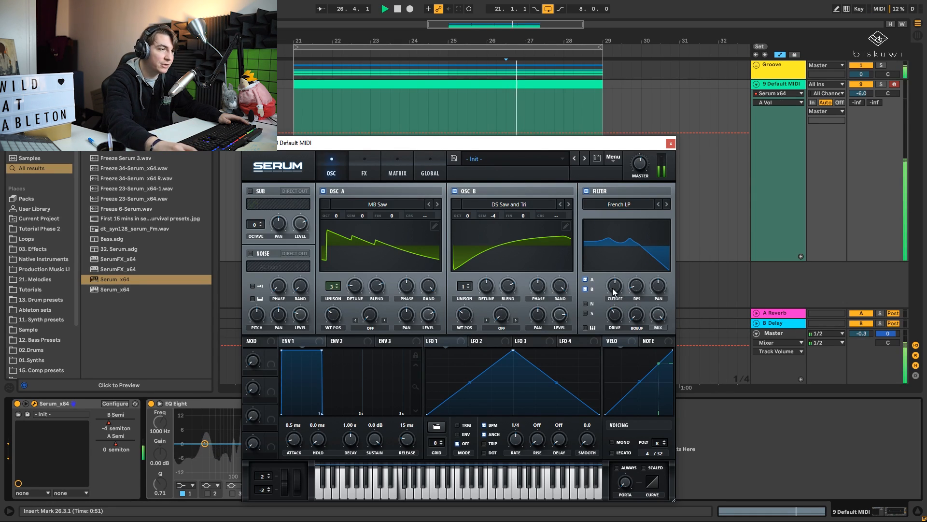
{"action": "left_click_drag", "start_coordinate": [615, 285], "coordinate": [616, 317]}
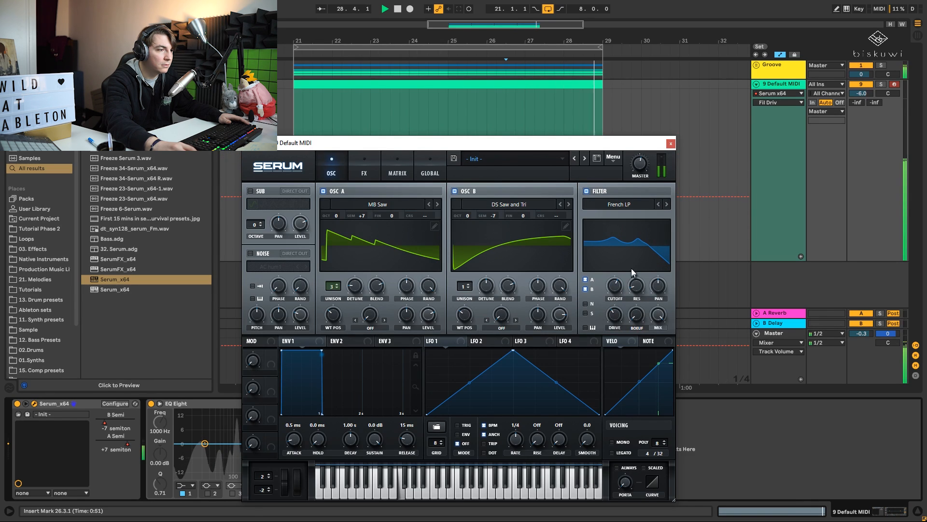
{"action": "left_click", "coordinate": [667, 204]}
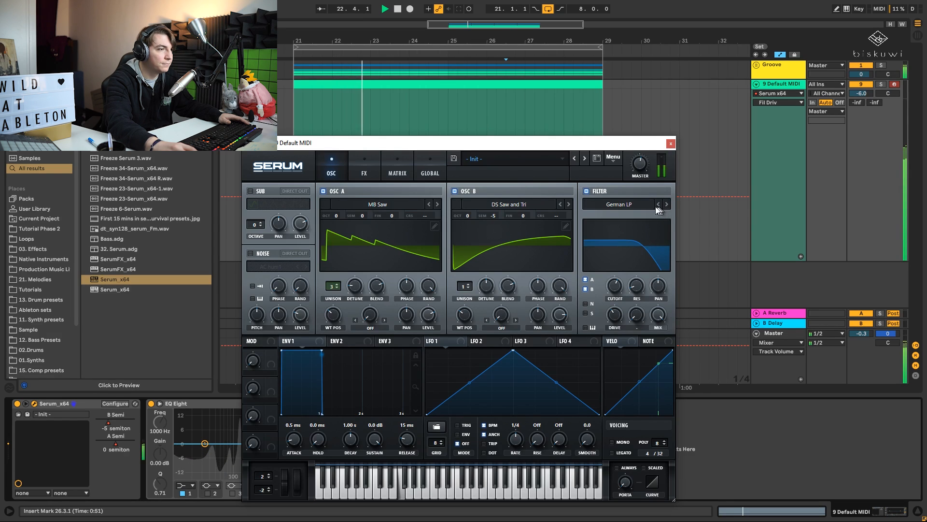
- Set the filter type back to MG Low 12 and fine-tune its cutoff during playback
{"action": "left_click", "coordinate": [636, 205]}
{"action": "mouse_move", "coordinate": [633, 219]}
{"action": "left_click", "coordinate": [684, 218]}
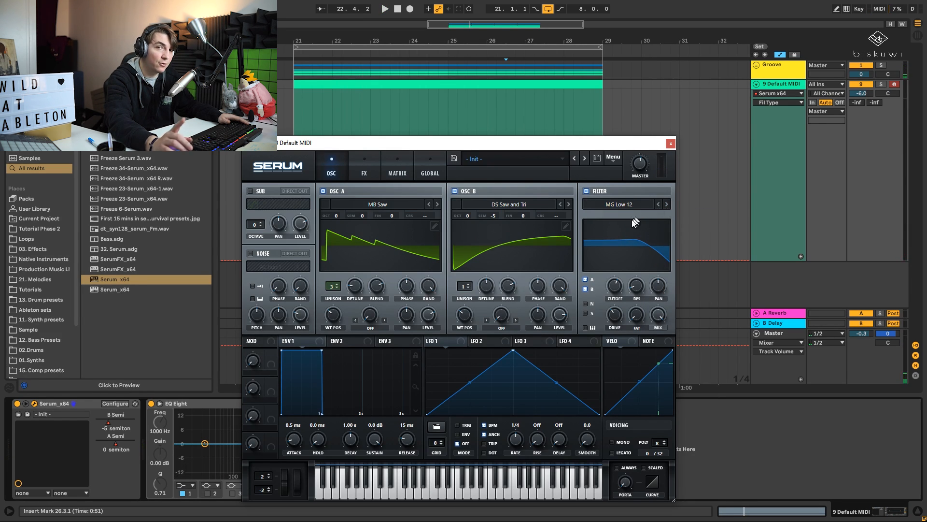
{"action": "key", "text": "space"}
{"action": "left_click", "coordinate": [614, 296]}
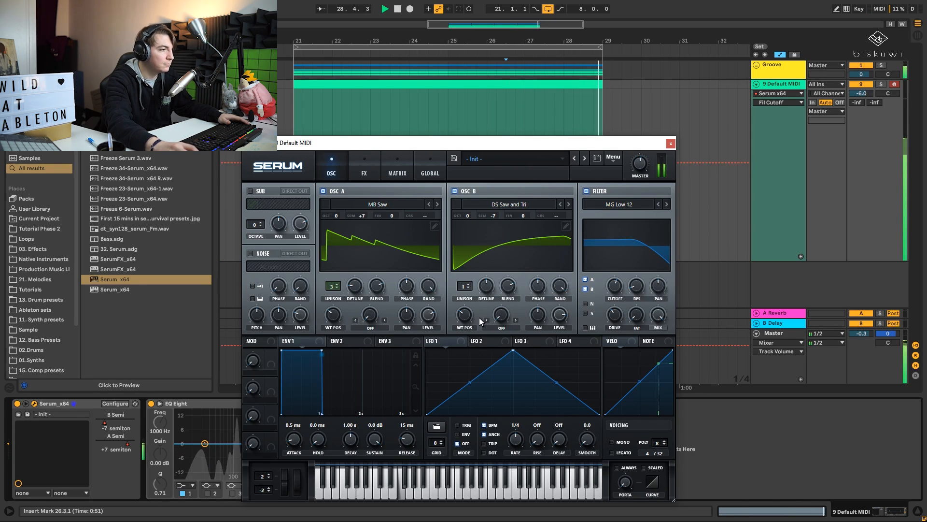
{"action": "key", "text": "space"}
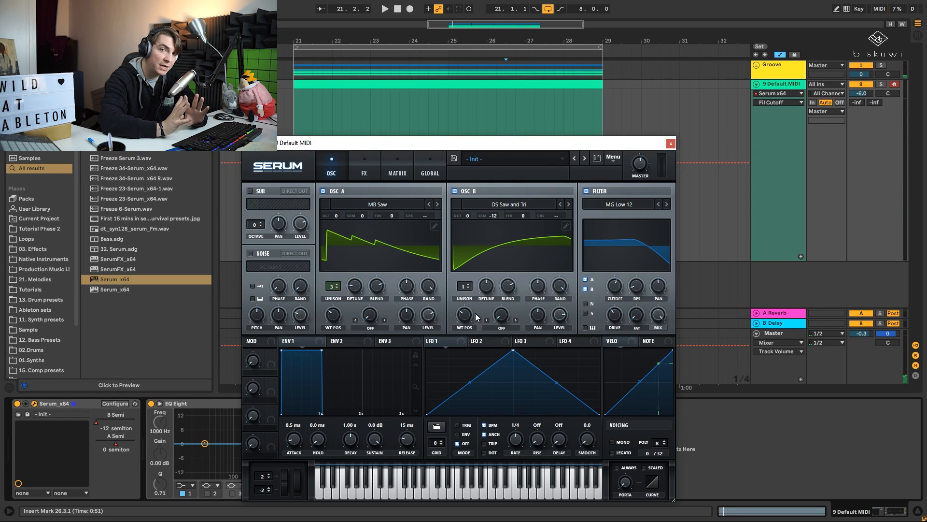
- Close the Serum window, search the browser for a compressor and add Compressor after EQ Eight on the Serum track
{"action": "left_click", "coordinate": [671, 144]}
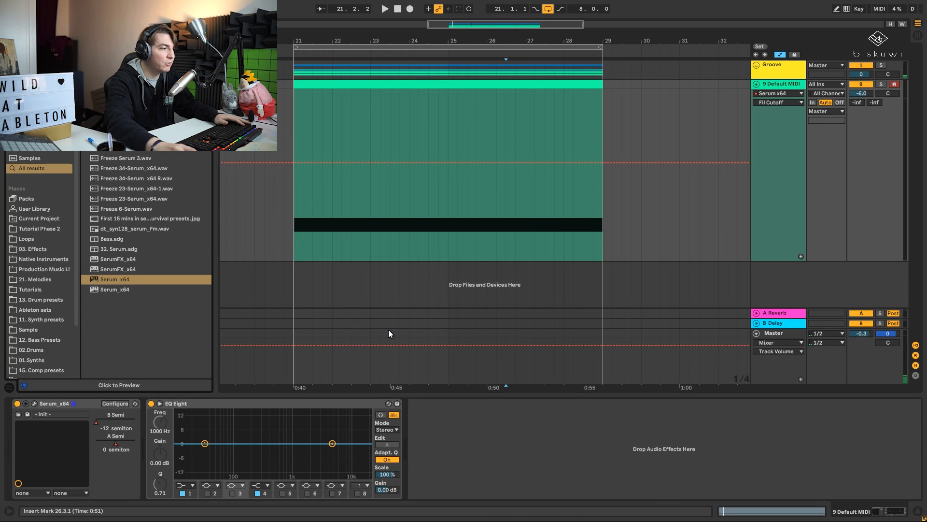
{"action": "key", "text": "ctrl+f"}
{"action": "type", "text": "compr"}
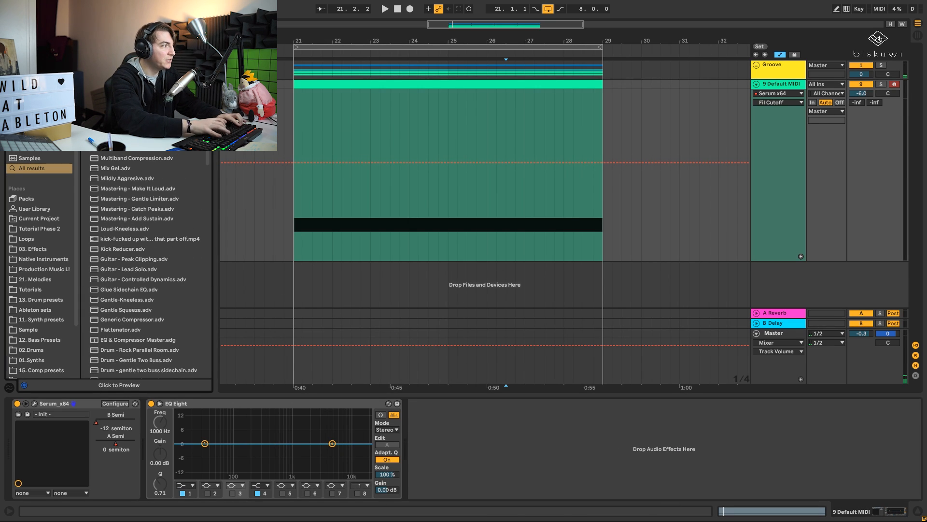
{"action": "left_click_drag", "start_coordinate": [422, 333], "coordinate": [458, 431]}
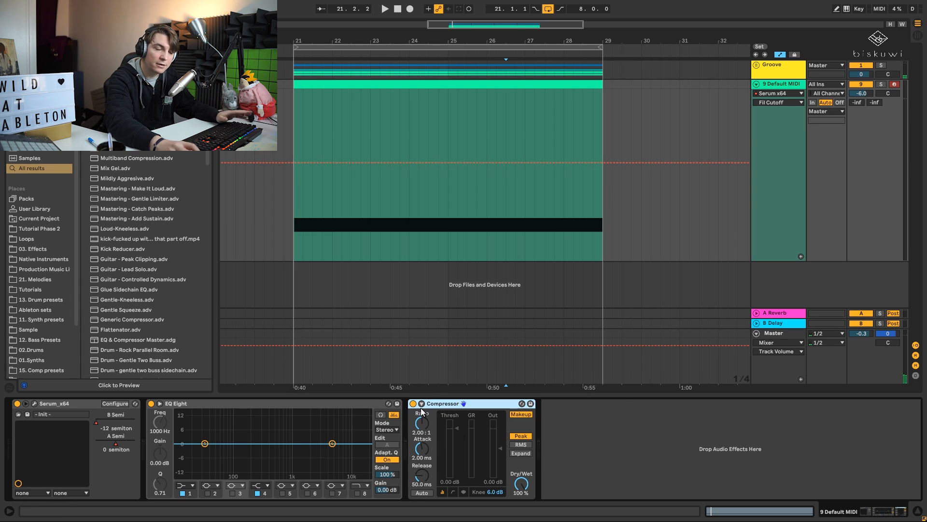
- Enable the Compressor's sidechain with 2 Kick as source and lower the threshold to about -17.5 dB during playback
{"action": "left_click", "coordinate": [422, 403]}
{"action": "left_click", "coordinate": [430, 429]}
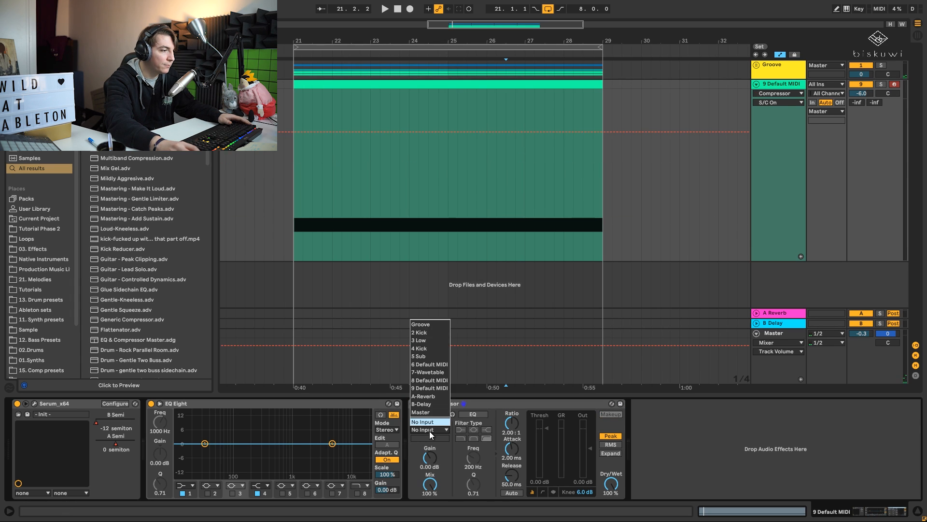
{"action": "left_click", "coordinate": [434, 333]}
{"action": "key", "text": "space"}
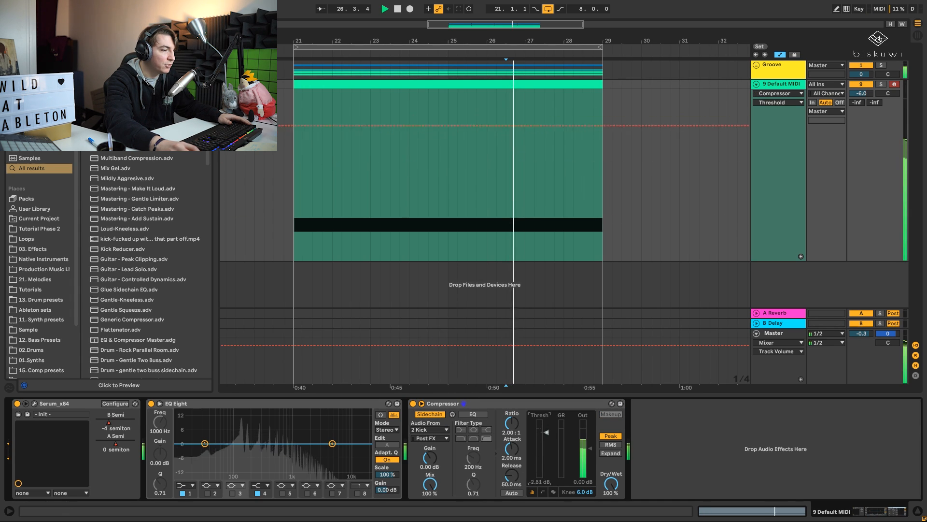
{"action": "left_click_drag", "start_coordinate": [546, 456], "coordinate": [547, 454]}
{"action": "key", "text": "space"}
- Switch the Compressor's sidechain source to 4 Kick and lower the threshold to about -20.1 dB
{"action": "left_click", "coordinate": [433, 429]}
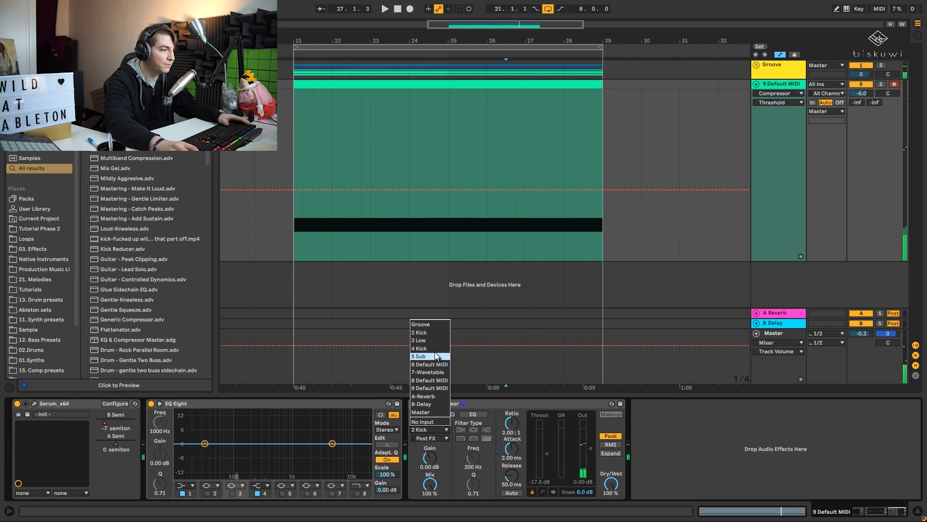
{"action": "key", "text": "Escape"}
{"action": "left_click", "coordinate": [512, 422]}
{"action": "key", "text": "space"}
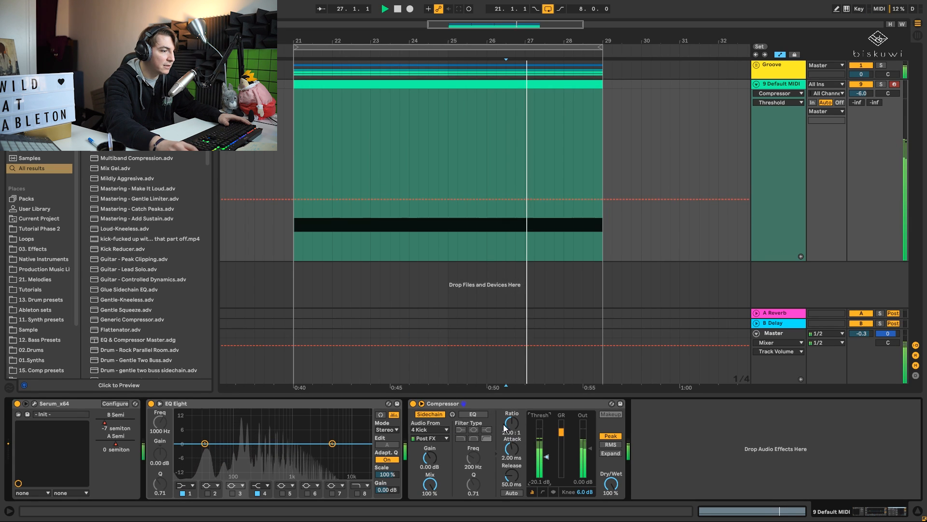
- Raise the Compressor's ratio to inf:1 and set its threshold to about -14.5 dB during playback
{"action": "left_click_drag", "start_coordinate": [512, 423], "coordinate": [512, 375]}
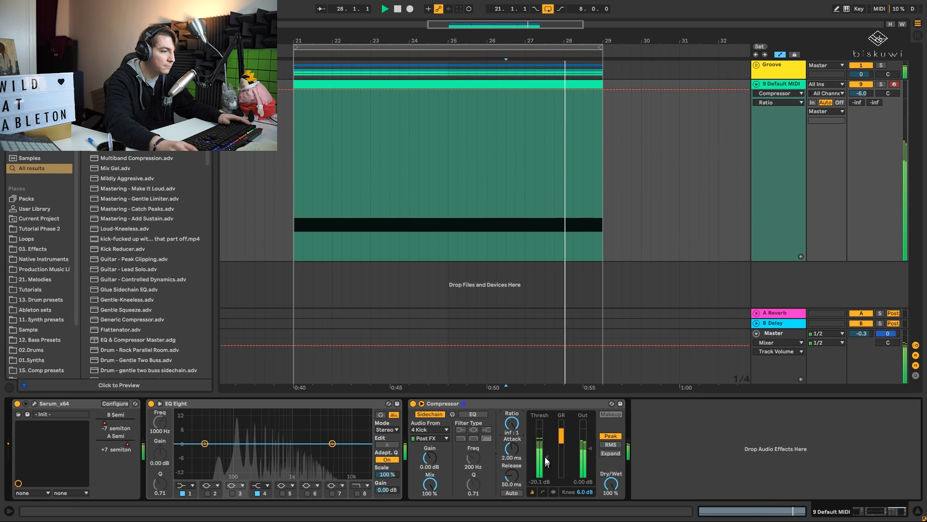
{"action": "left_click_drag", "start_coordinate": [546, 456], "coordinate": [546, 447]}
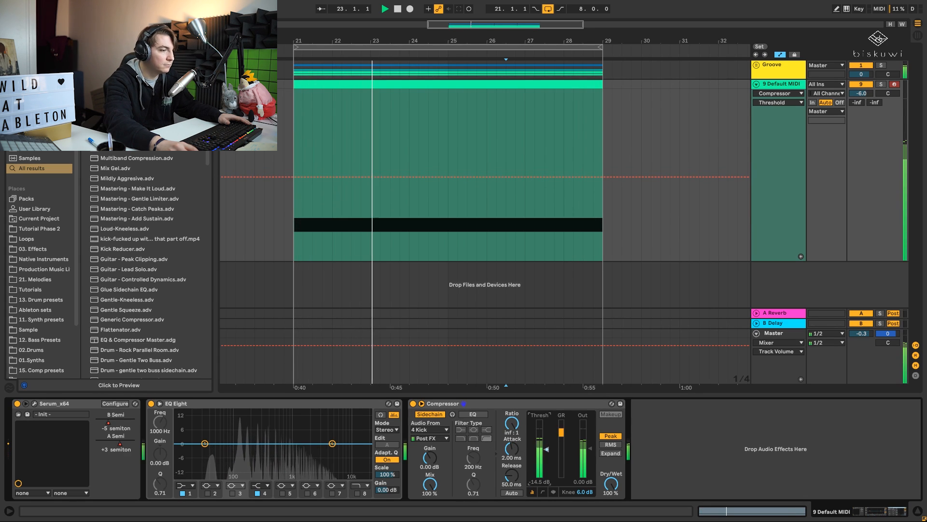
{"action": "key", "text": "space"}
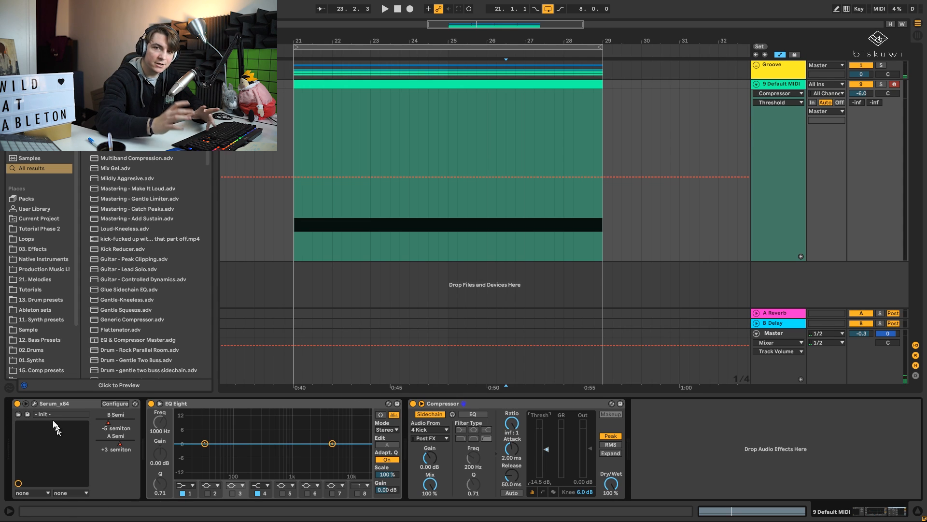
- Reopen Serum and enable the sine sub oscillator with its octave set to 2
{"action": "left_click", "coordinate": [34, 405]}
{"action": "left_click_drag", "start_coordinate": [410, 144], "coordinate": [465, 129]}
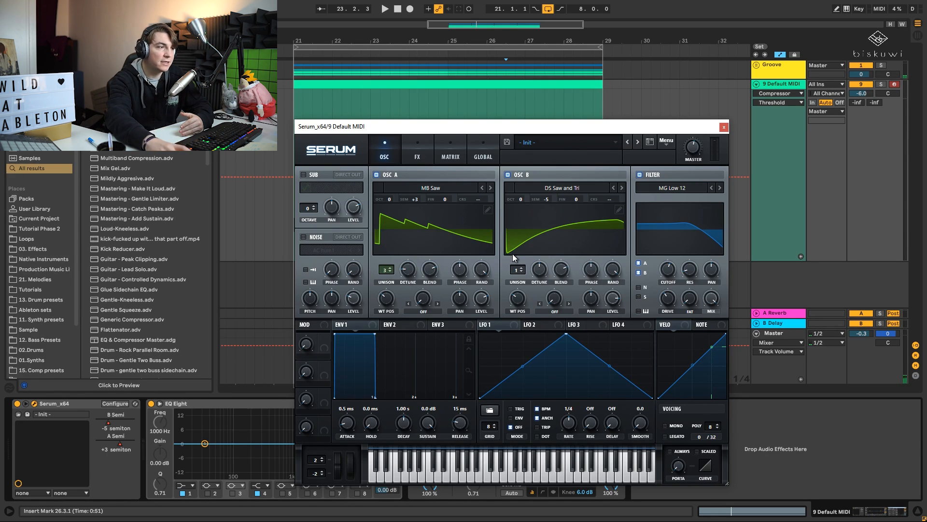
{"action": "left_click", "coordinate": [303, 174]}
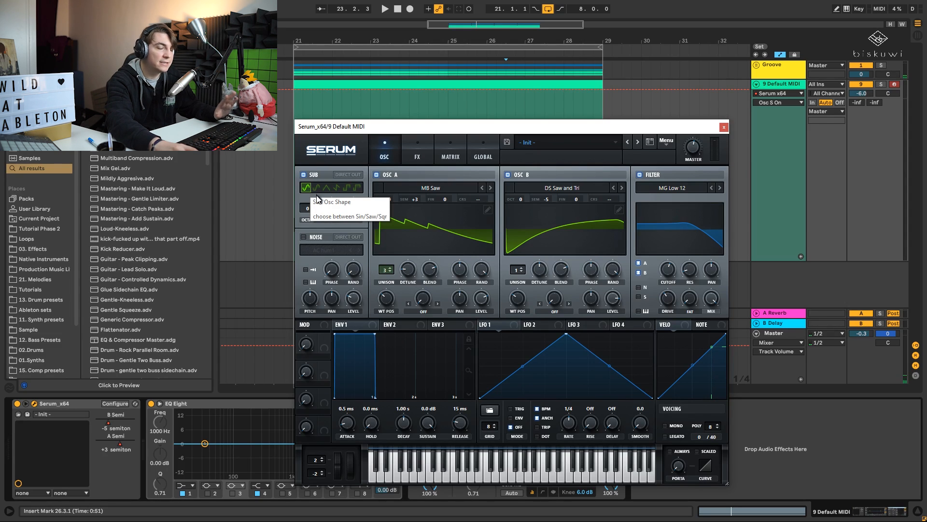
{"action": "key", "text": "space"}
{"action": "left_click_drag", "start_coordinate": [312, 207], "coordinate": [311, 198]}
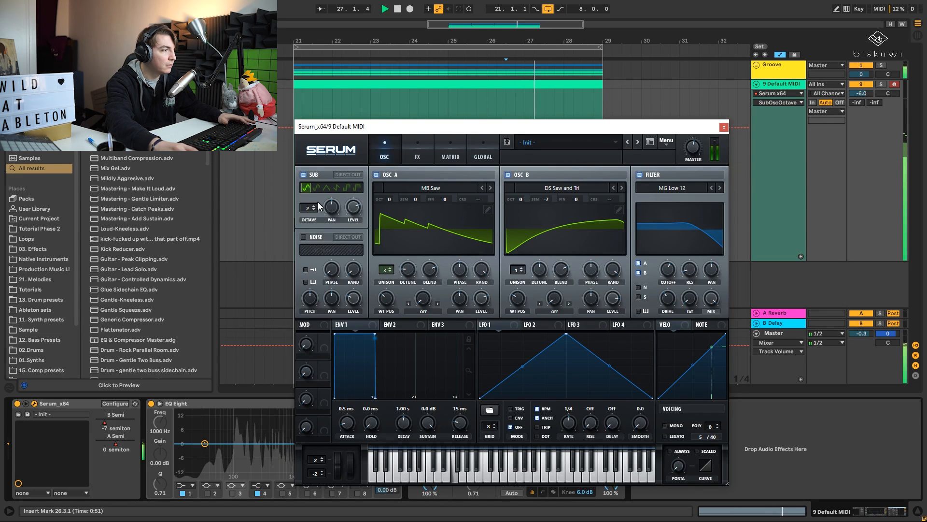
- Shape LFO 3 as a square wave that is high for the first half and assign it to the sub oscillator's level
{"action": "left_click", "coordinate": [578, 325]}
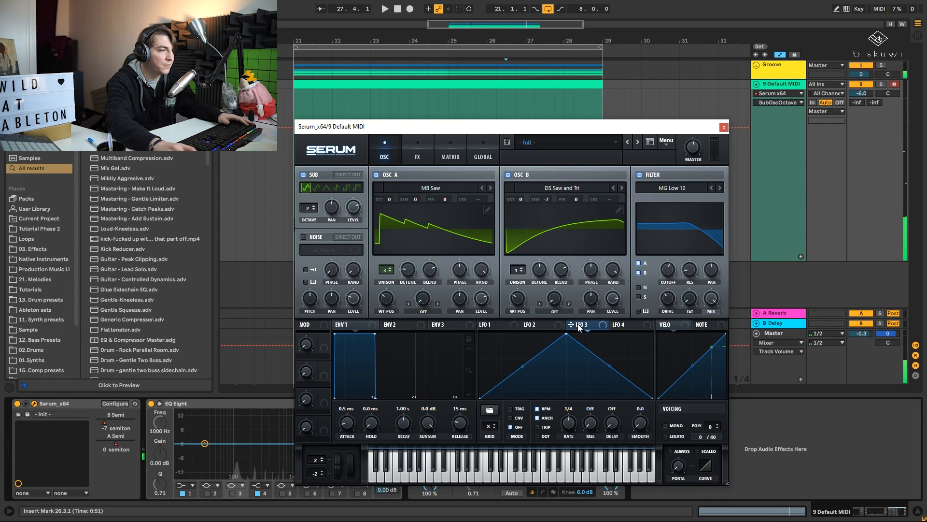
{"action": "left_click_drag", "start_coordinate": [566, 331], "coordinate": [429, 323]}
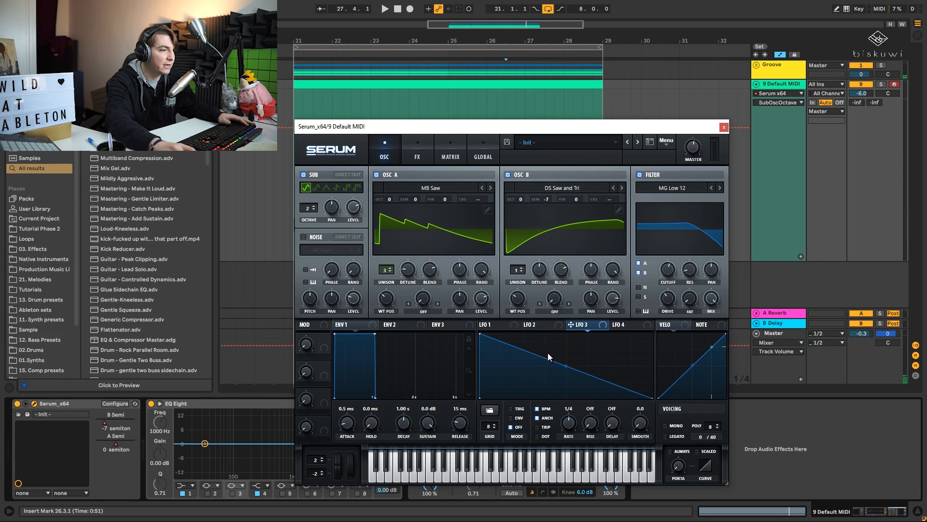
{"action": "left_click_drag", "start_coordinate": [549, 354], "coordinate": [562, 409]}
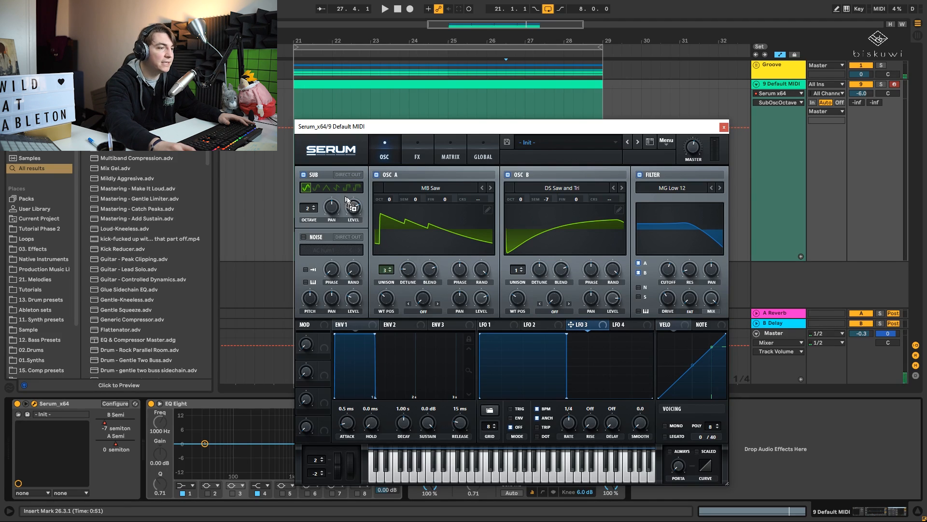
{"action": "mouse_move", "coordinate": [346, 197]}
{"action": "left_mouse_down"}
{"action": "mouse_move", "coordinate": [353, 207]}
{"action": "mouse_move", "coordinate": [347, 190]}
{"action": "left_mouse_up"}
{"action": "key", "text": "space"}
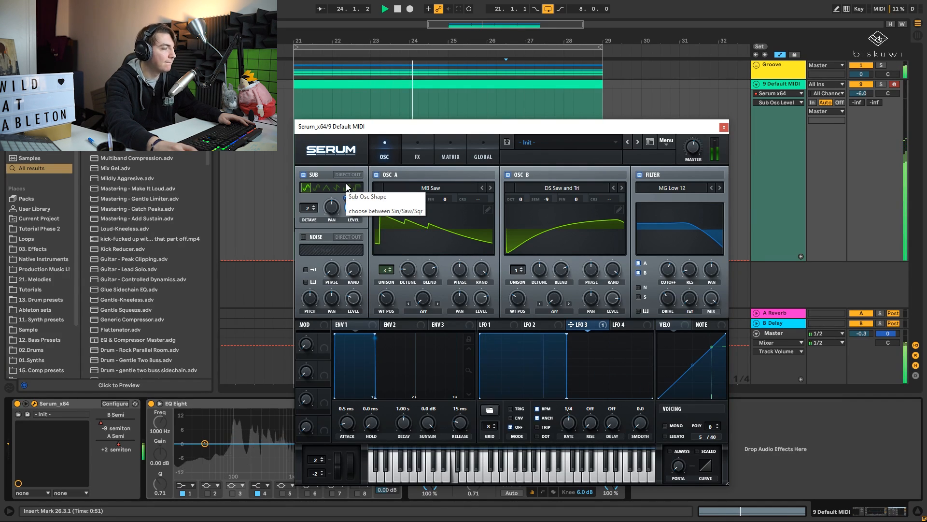
- Raise the filter resonance to about 29% and fine-tune the cutoff while the loop plays
{"action": "left_click", "coordinate": [667, 278]}
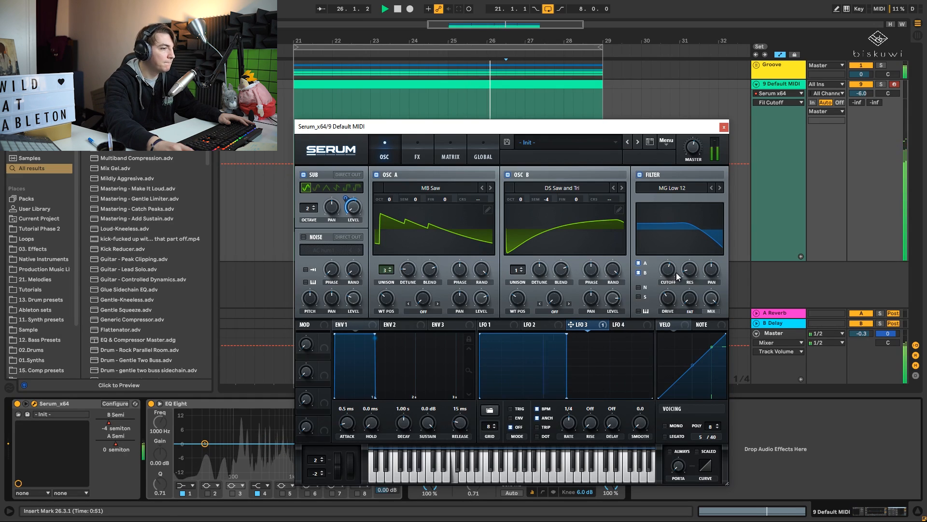
{"action": "left_click_drag", "start_coordinate": [688, 277], "coordinate": [688, 254]}
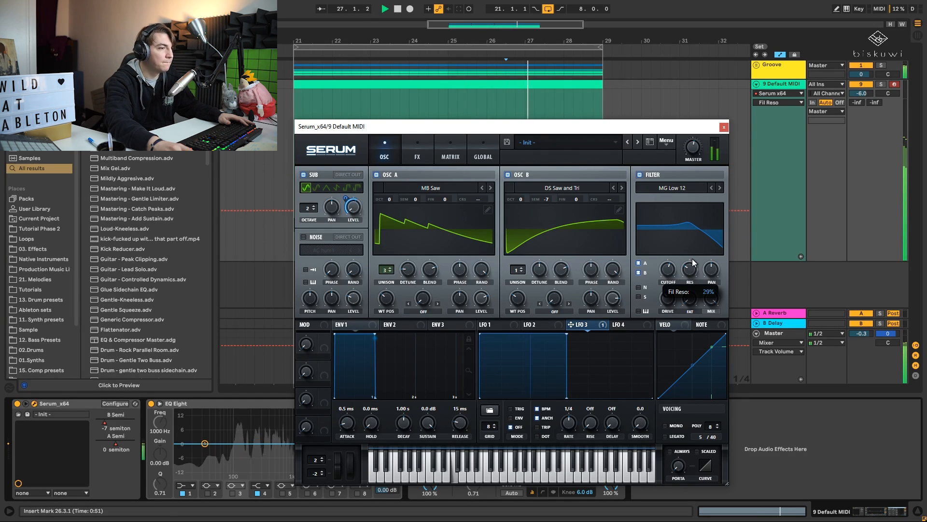
{"action": "left_click_drag", "start_coordinate": [671, 265], "coordinate": [673, 268]}
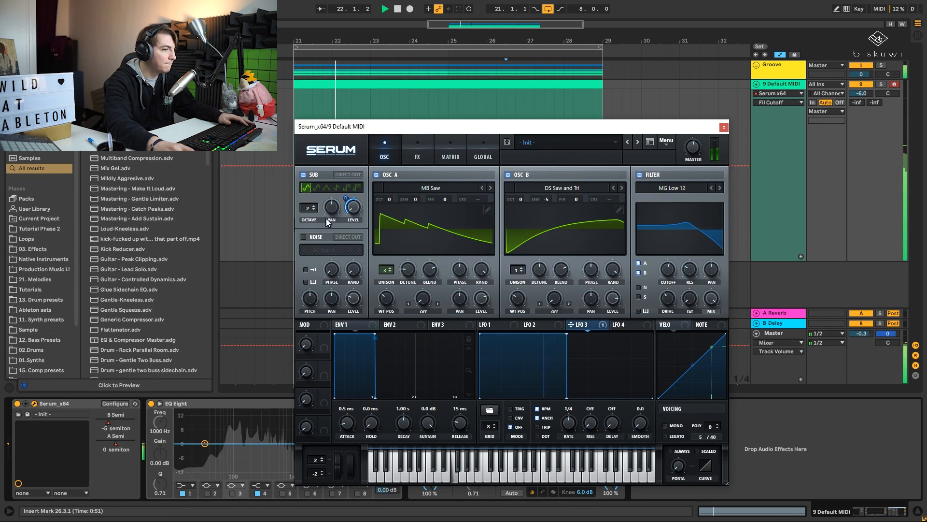
{"action": "key", "text": "space"}
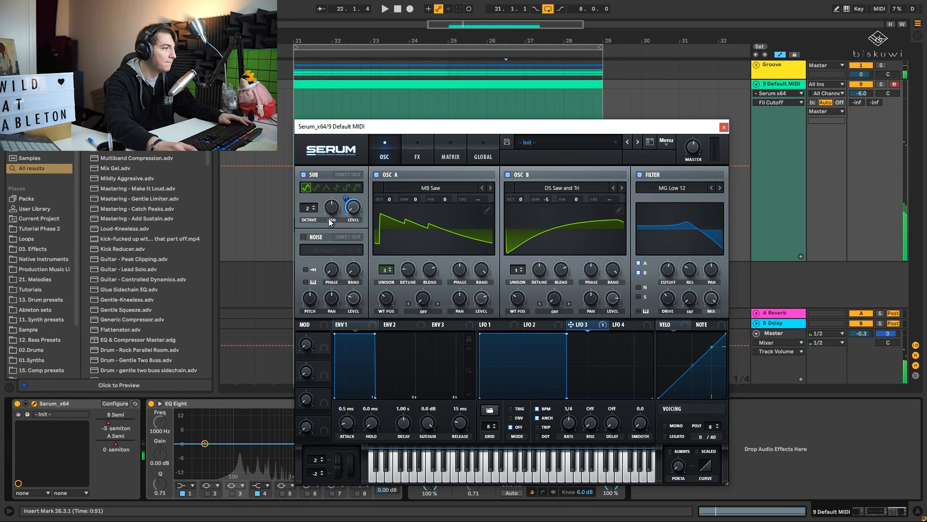
- Enable Serum's noise oscillator with AC hum1 and adjust its level while the loop plays
{"action": "left_click", "coordinate": [300, 236]}
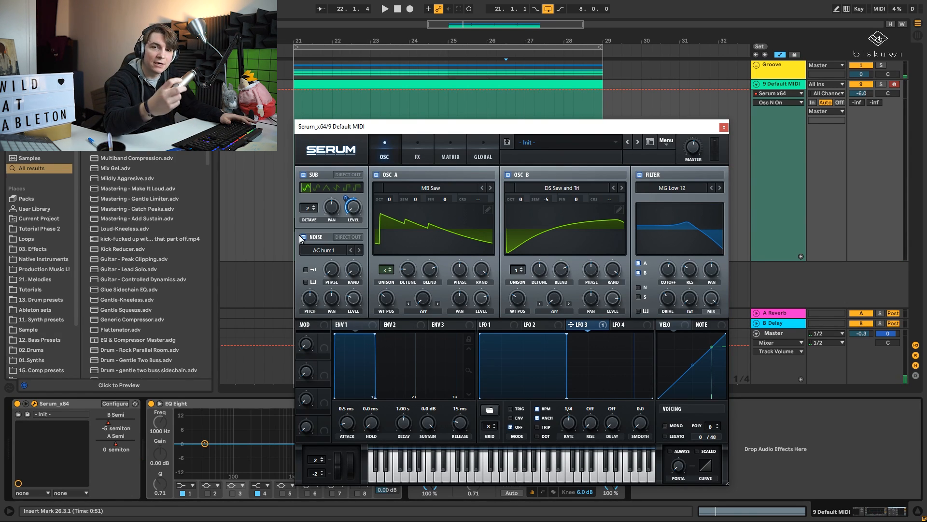
{"action": "key", "text": "space"}
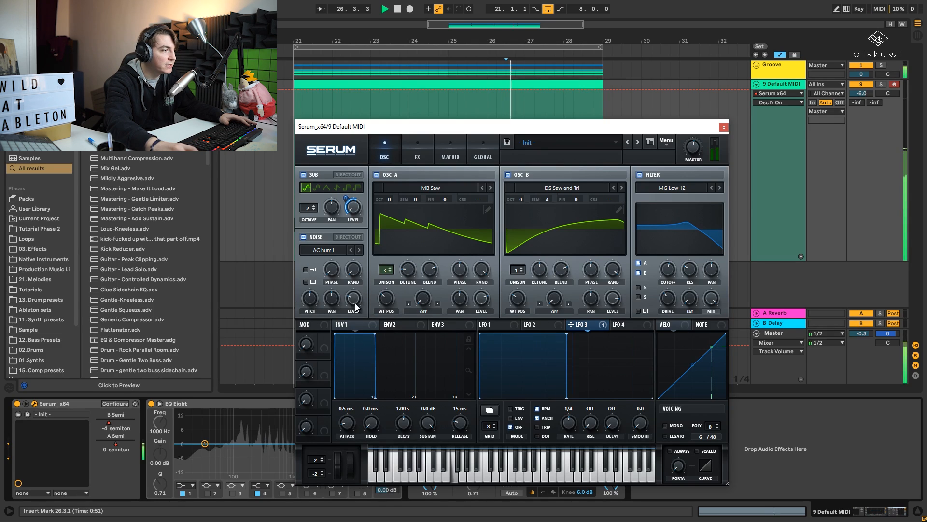
{"action": "left_click", "coordinate": [358, 317]}
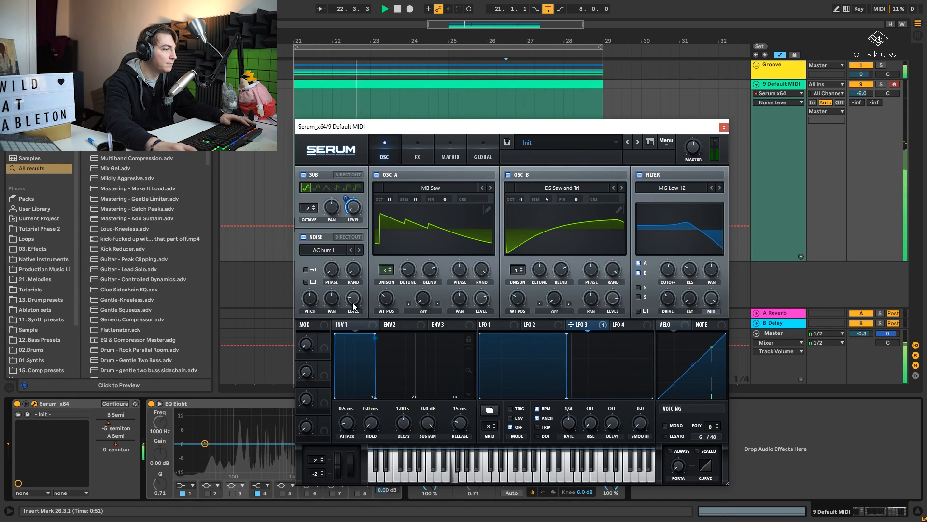
{"action": "mouse_move", "coordinate": [358, 310]}
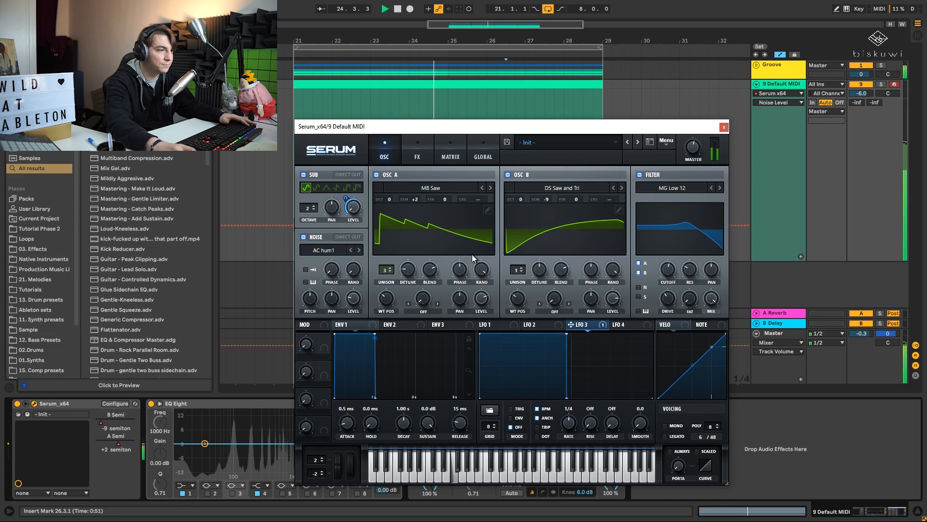
{"action": "key", "text": "space"}
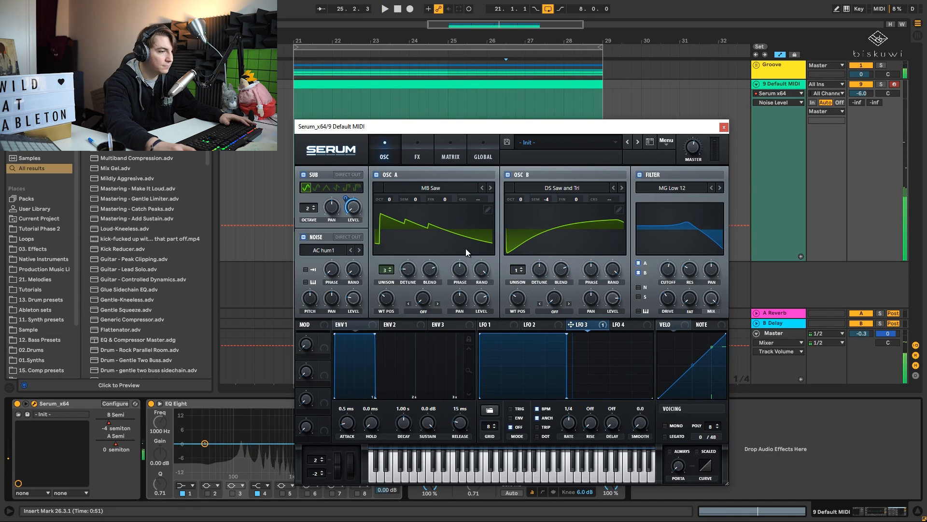
- Assign LFO 1 to oscillator A's unison detune and set its rate to a dotted 1/2 note
{"action": "left_click", "coordinate": [494, 325]}
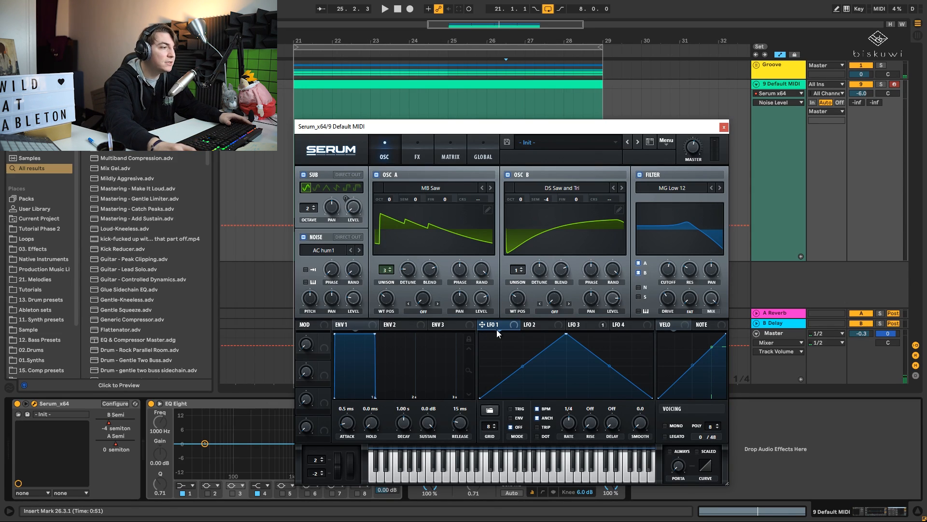
{"action": "left_click_drag", "start_coordinate": [482, 324], "coordinate": [409, 309]}
{"action": "key", "text": "space"}
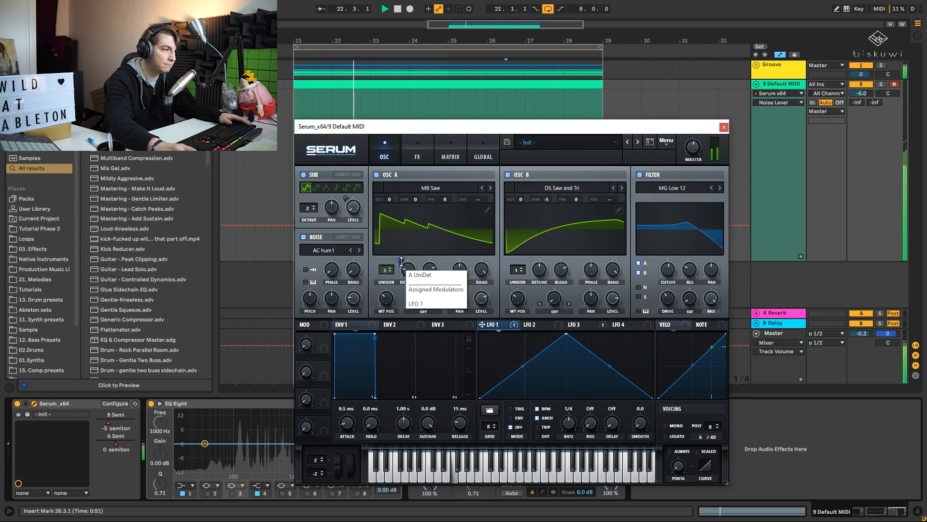
{"action": "left_click_drag", "start_coordinate": [575, 421], "coordinate": [575, 433]}
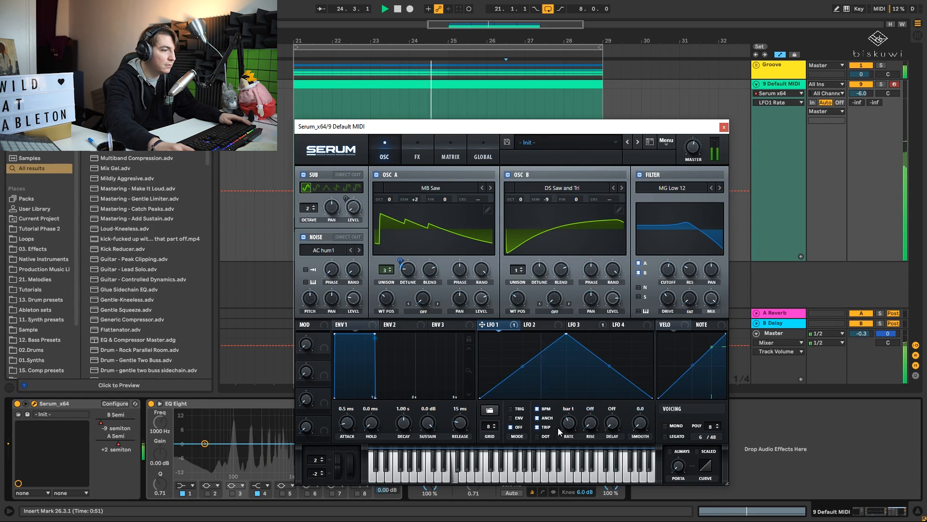
{"action": "left_click", "coordinate": [537, 436]}
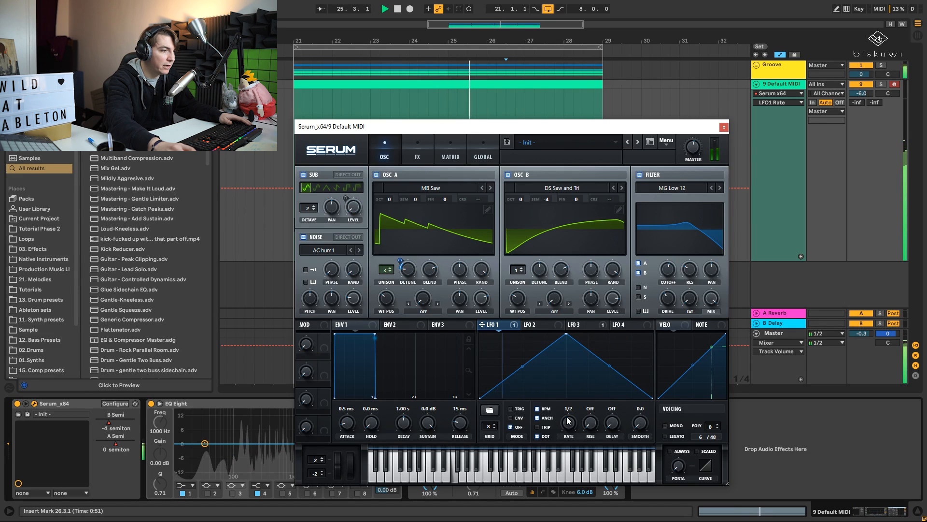
{"action": "left_click_drag", "start_coordinate": [568, 421], "coordinate": [570, 424]}
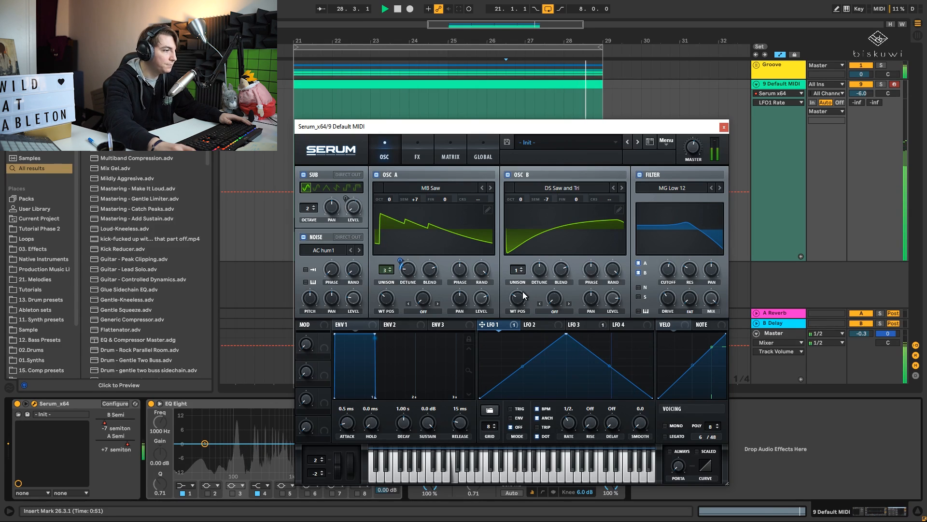
{"action": "key", "text": "space"}
- Shape LFO 2 as a ramp that rises until about mid-cycle and stays high, and assign it to oscillator A's level
{"action": "left_click", "coordinate": [575, 324]}
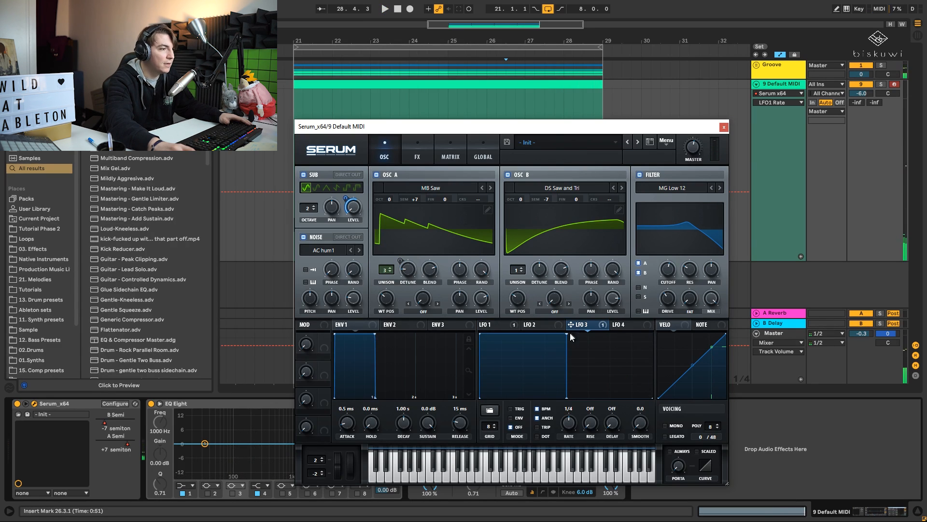
{"action": "left_click", "coordinate": [552, 322]}
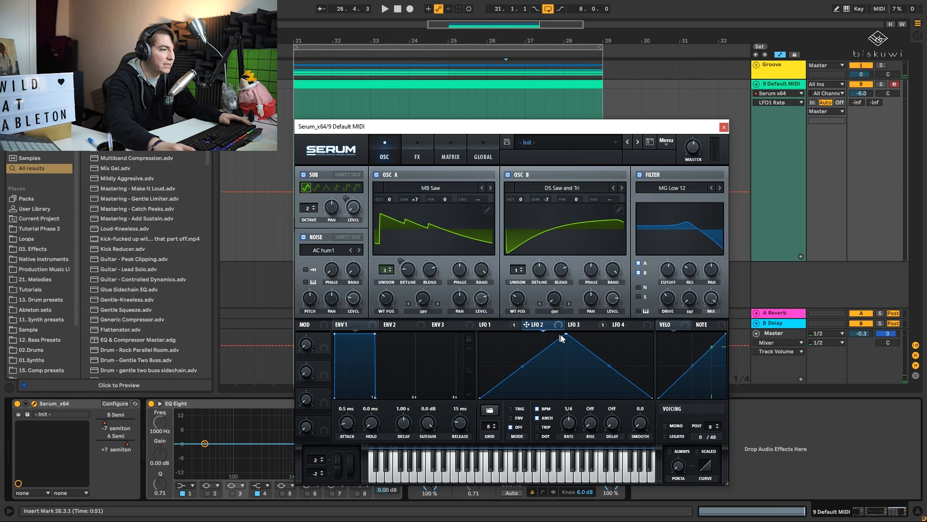
{"action": "left_click_drag", "start_coordinate": [565, 334], "coordinate": [483, 334]}
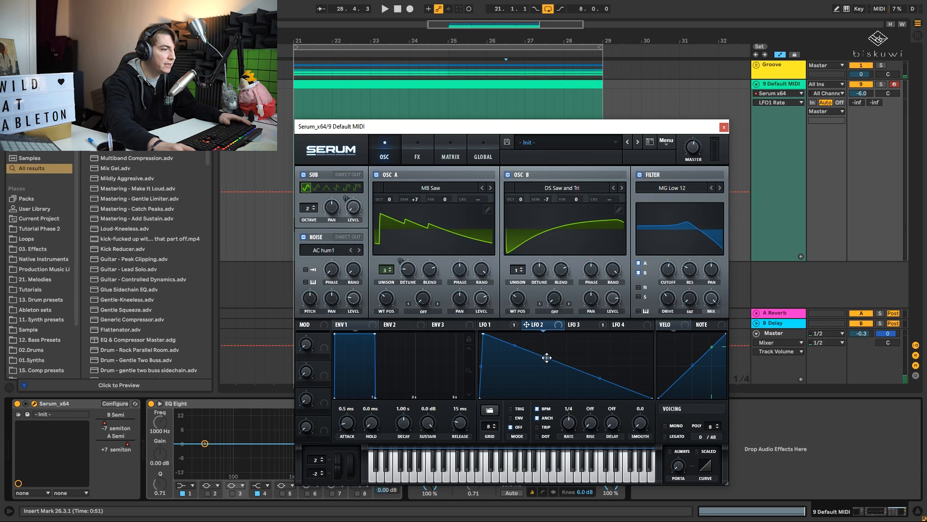
{"action": "left_click_drag", "start_coordinate": [547, 358], "coordinate": [667, 312]}
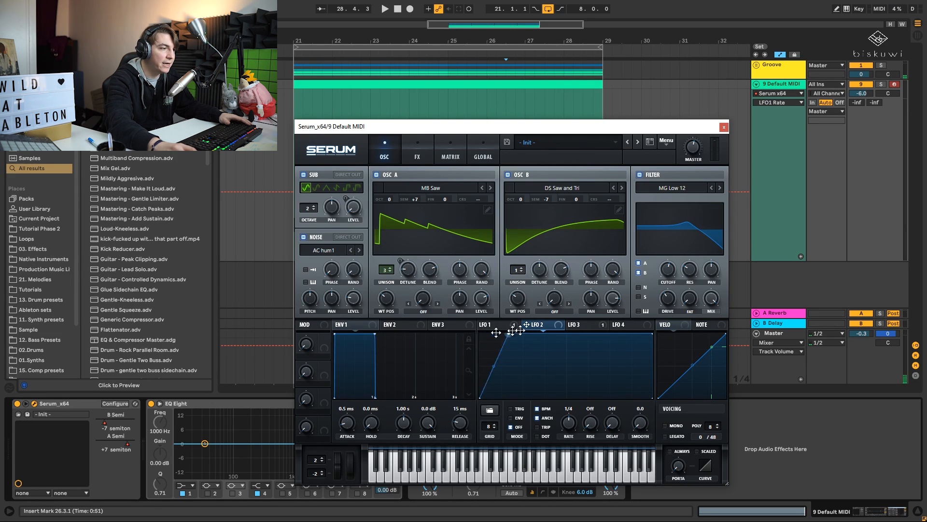
{"action": "left_click_drag", "start_coordinate": [516, 331], "coordinate": [563, 332]}
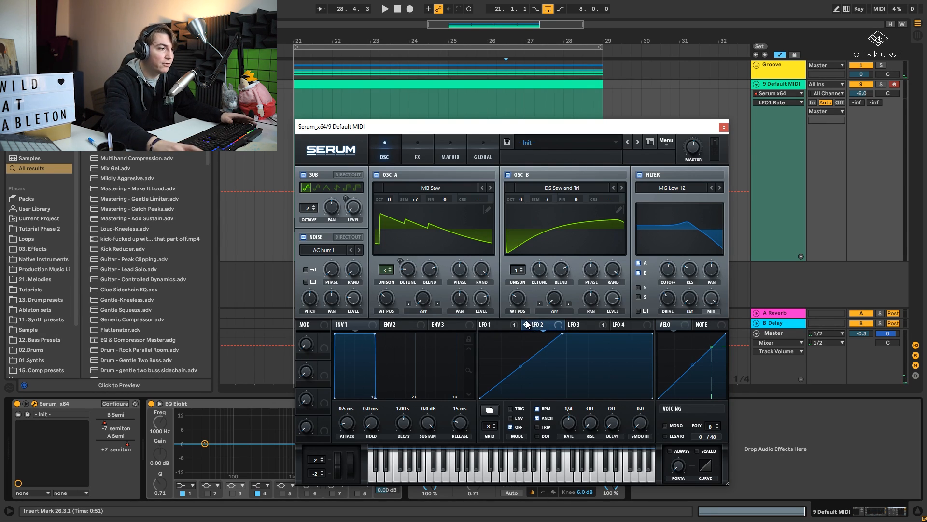
{"action": "left_click_drag", "start_coordinate": [527, 324], "coordinate": [482, 300]}
- Bend LFO 2's rising segment into a concave curve and move its peak slightly earlier during playback
{"action": "key", "text": "space"}
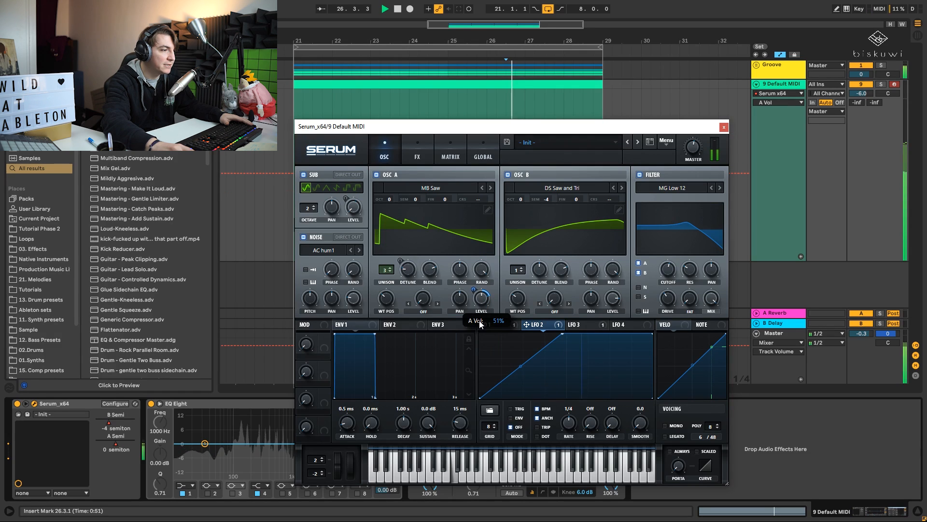
{"action": "left_click_drag", "start_coordinate": [563, 333], "coordinate": [568, 334]}
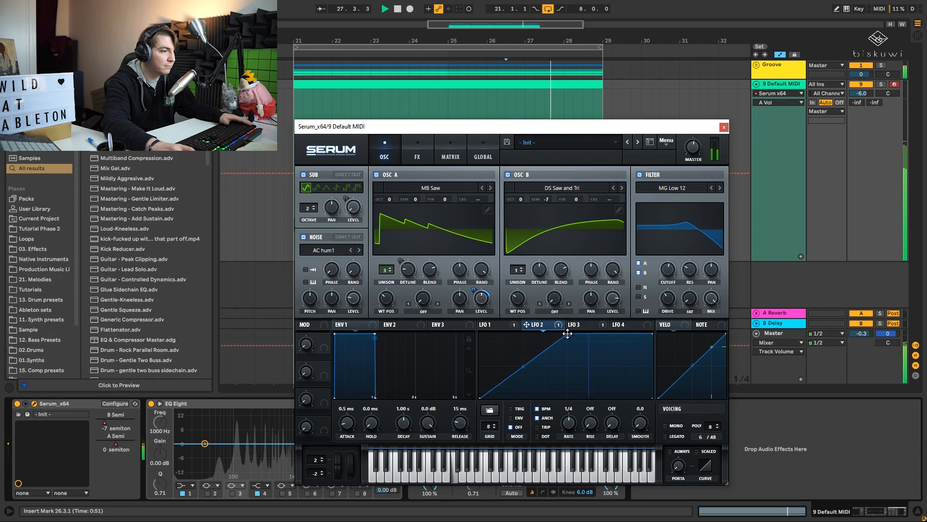
{"action": "left_click_drag", "start_coordinate": [525, 366], "coordinate": [525, 379]}
{"action": "left_click_drag", "start_coordinate": [567, 334], "coordinate": [546, 331]}
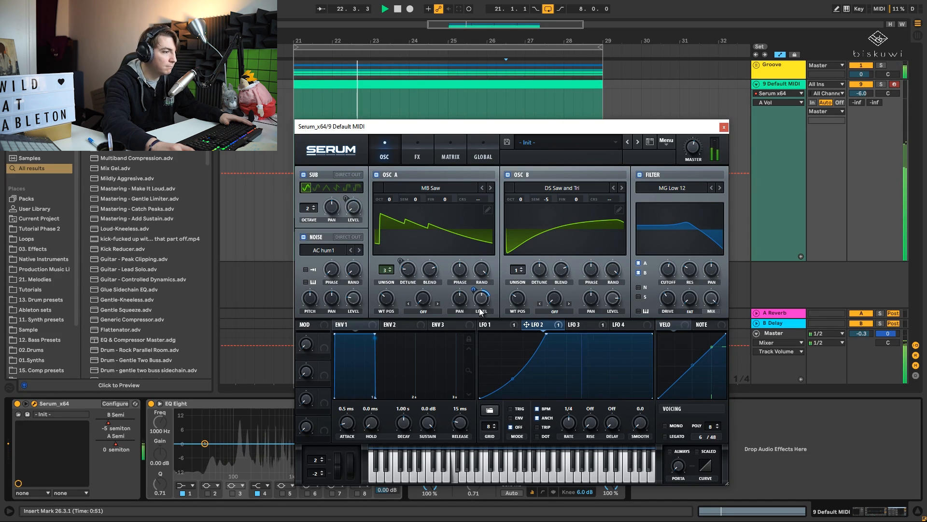
- Adjust LFO 2's modulation of oscillator A's level and fine-tune the filter cutoff while the loop plays
{"action": "mouse_move", "coordinate": [486, 308]}
{"action": "left_click_drag", "start_coordinate": [475, 290], "coordinate": [484, 296]}
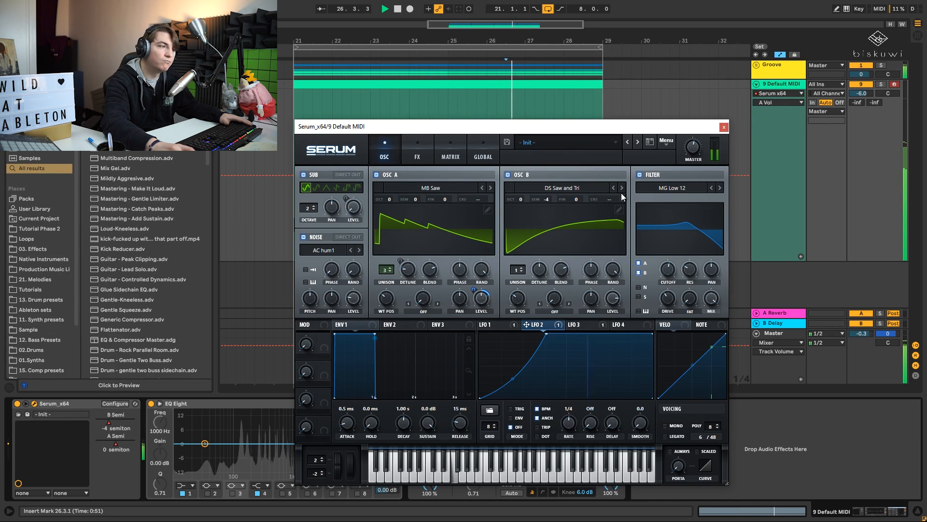
{"action": "left_click", "coordinate": [673, 270]}
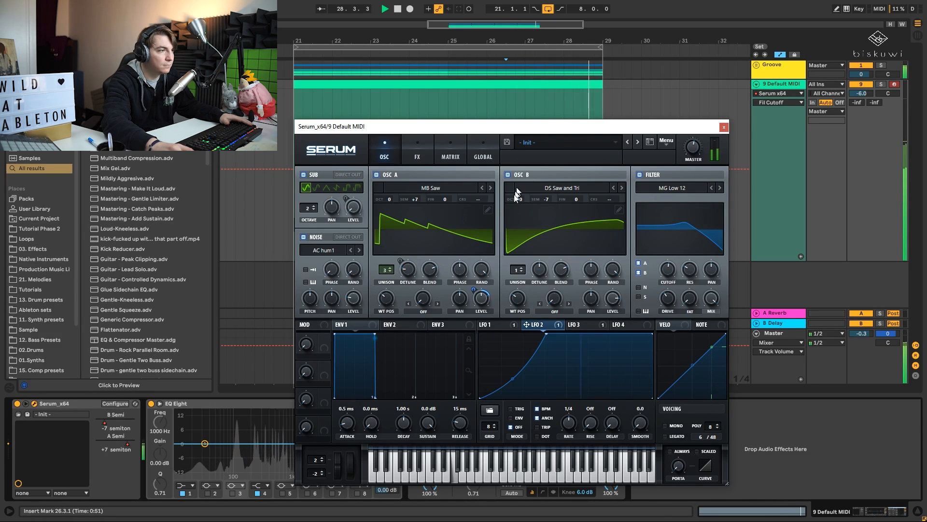
{"action": "mouse_move", "coordinate": [479, 302]}
{"action": "left_click_drag", "start_coordinate": [480, 304], "coordinate": [481, 299]}
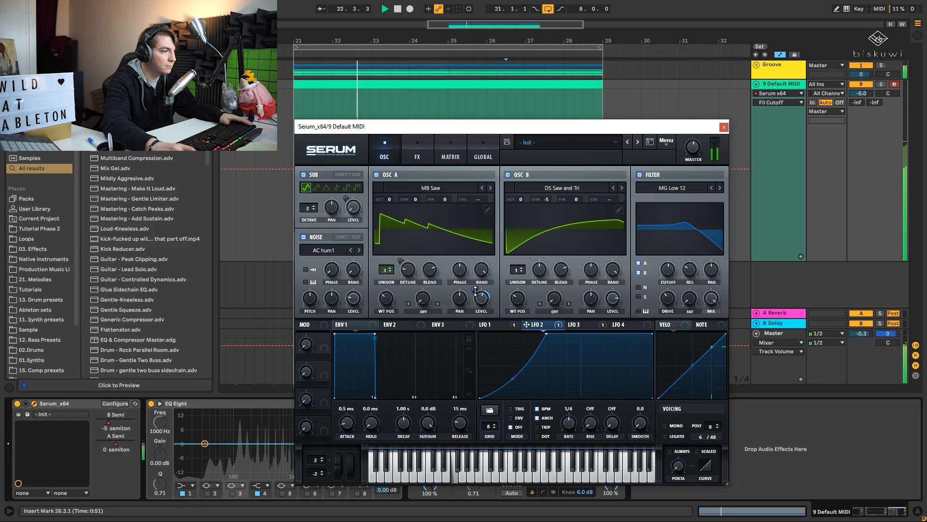
- Rebalance oscillator A's level and set LFO 2's modulation depth on it to about 23
{"action": "key", "text": "space"}
{"action": "double_click", "coordinate": [480, 302]}
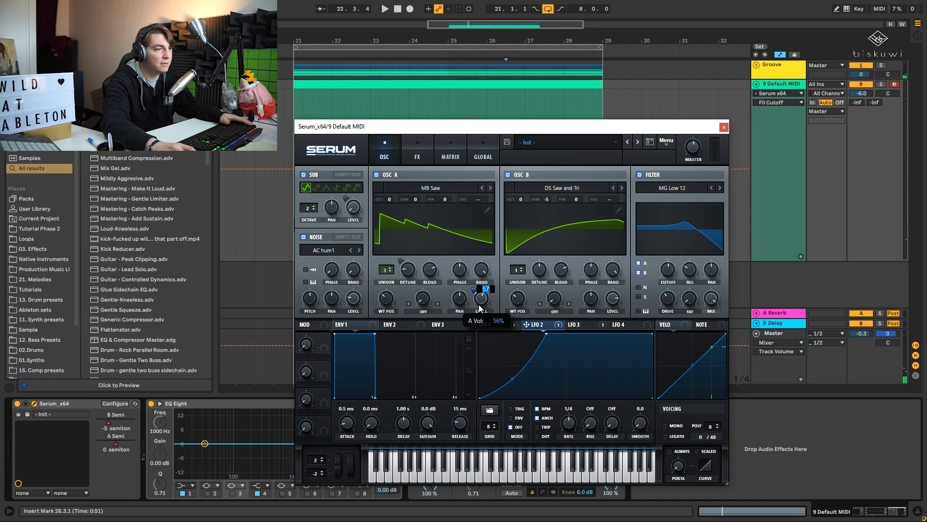
{"action": "key", "text": "space"}
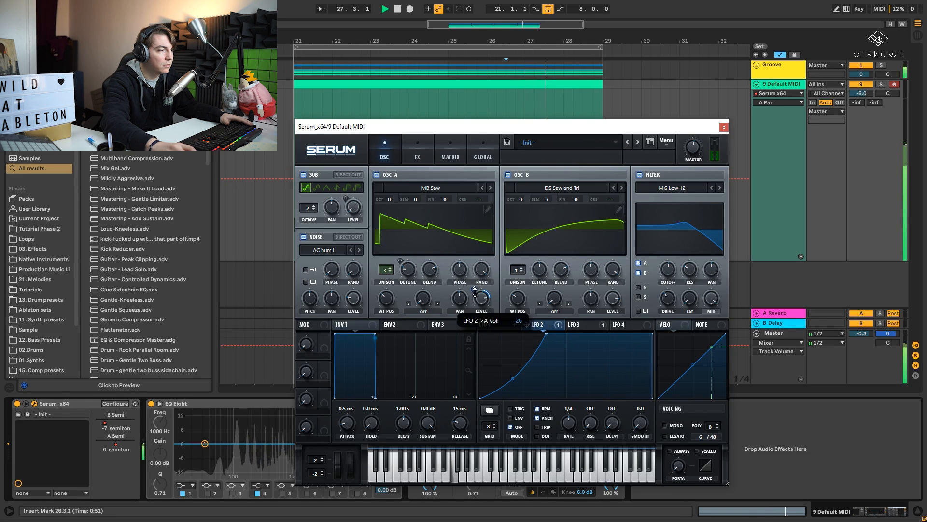
{"action": "left_click_drag", "start_coordinate": [481, 300], "coordinate": [484, 280]}
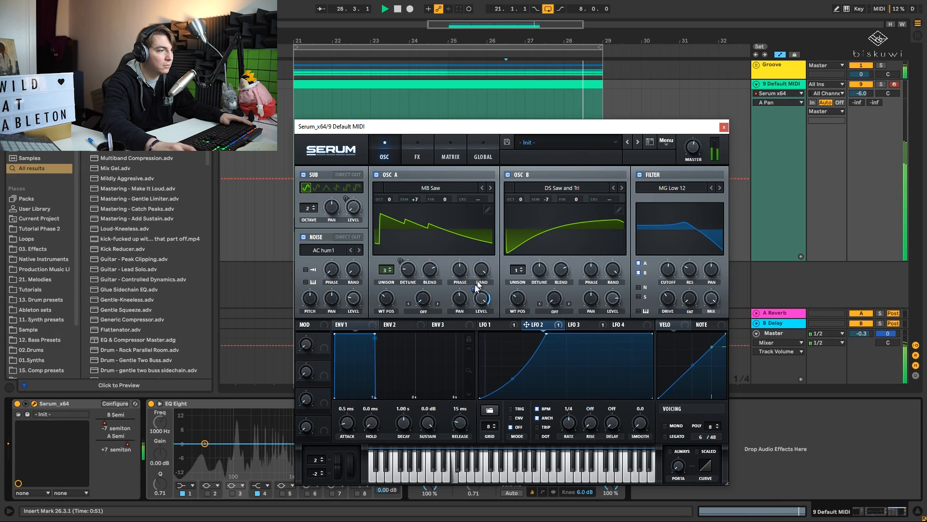
{"action": "mouse_move", "coordinate": [474, 288]}
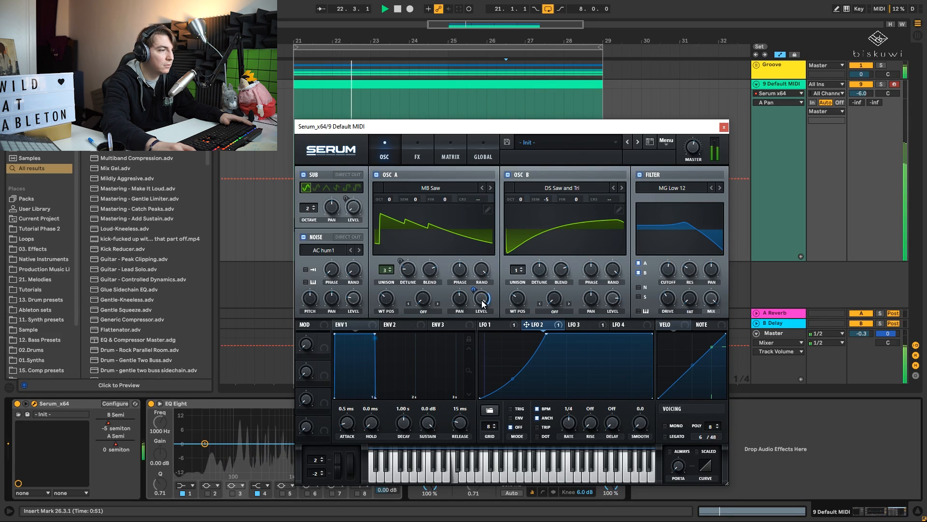
{"action": "left_click_drag", "start_coordinate": [482, 300], "coordinate": [476, 336]}
{"action": "left_click_drag", "start_coordinate": [474, 289], "coordinate": [489, 277]}
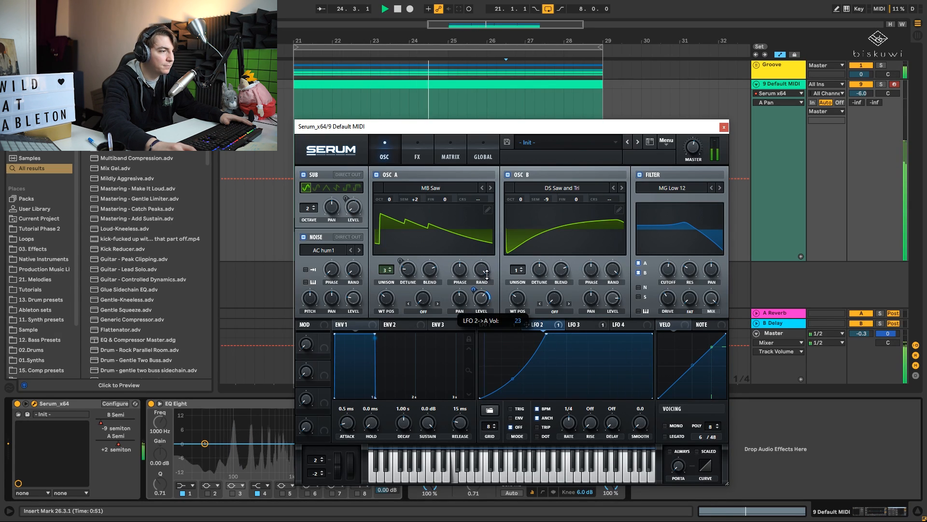
- Move LFO 2's peak back to just before mid-cycle, comparing it with LFO 3's square shape
{"action": "left_click_drag", "start_coordinate": [546, 333], "coordinate": [569, 331]}
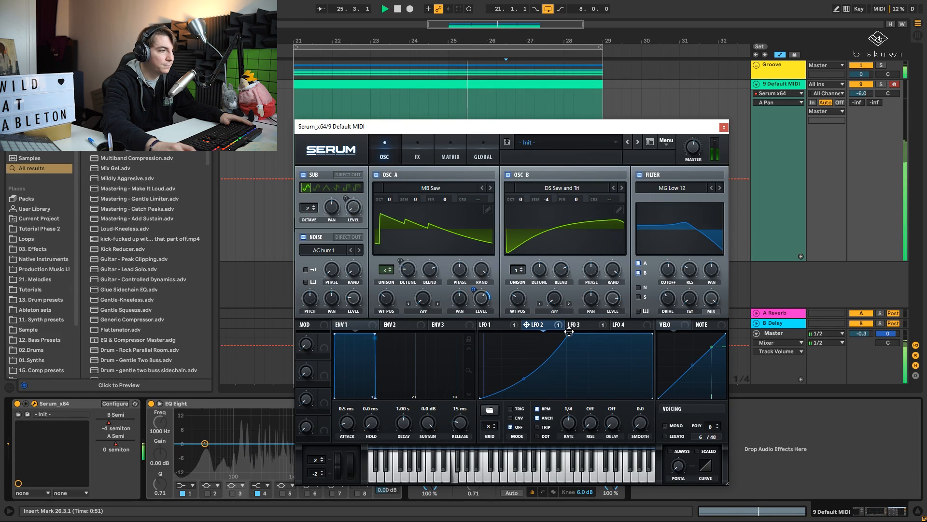
{"action": "left_click", "coordinate": [570, 325]}
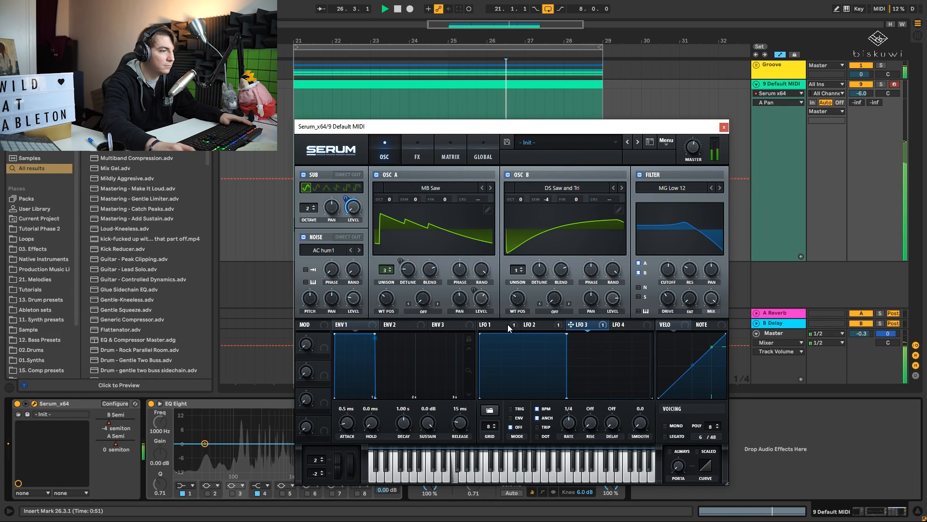
{"action": "left_click", "coordinate": [532, 325]}
{"action": "left_click_drag", "start_coordinate": [567, 334], "coordinate": [563, 334]}
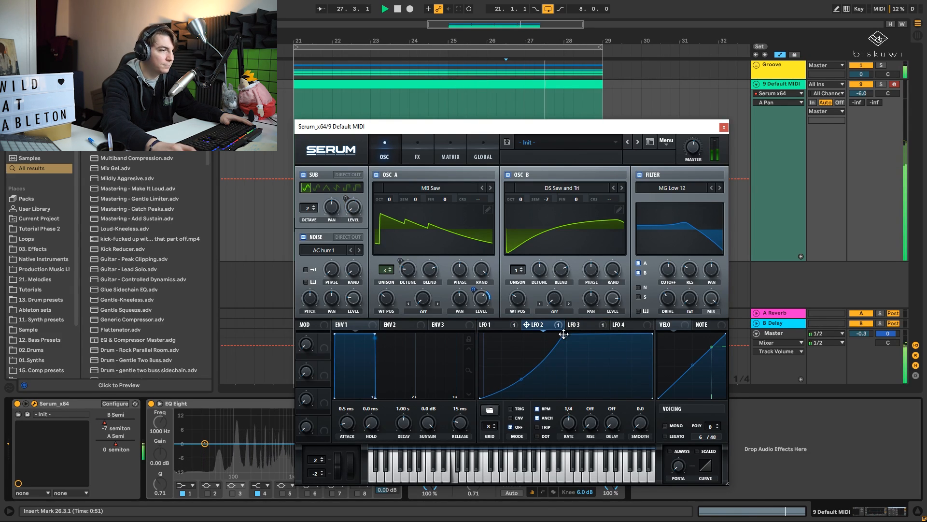
{"action": "key", "text": "space"}
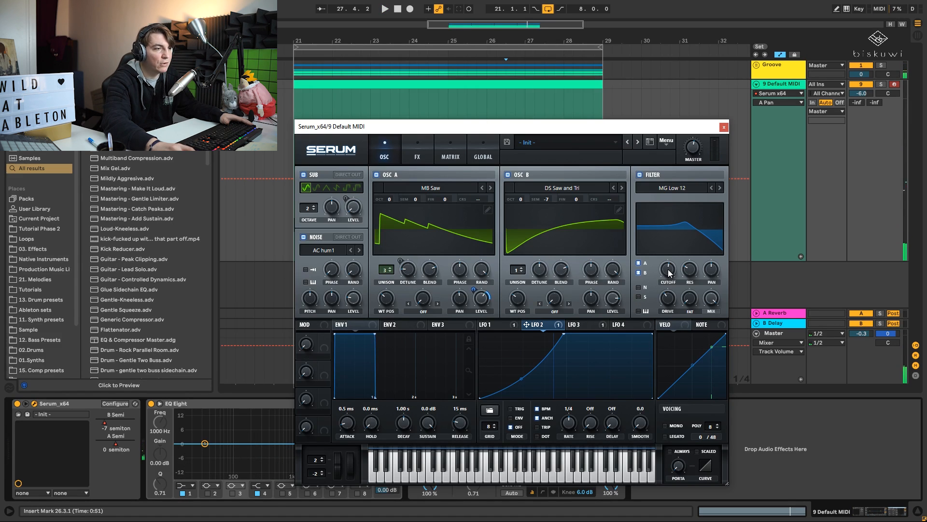
- Assign LFO 4 to the filter cutoff, fine-tune the resonance, and set the LFO rate to 2 bar with dotted timing
{"action": "left_click", "coordinate": [625, 325]}
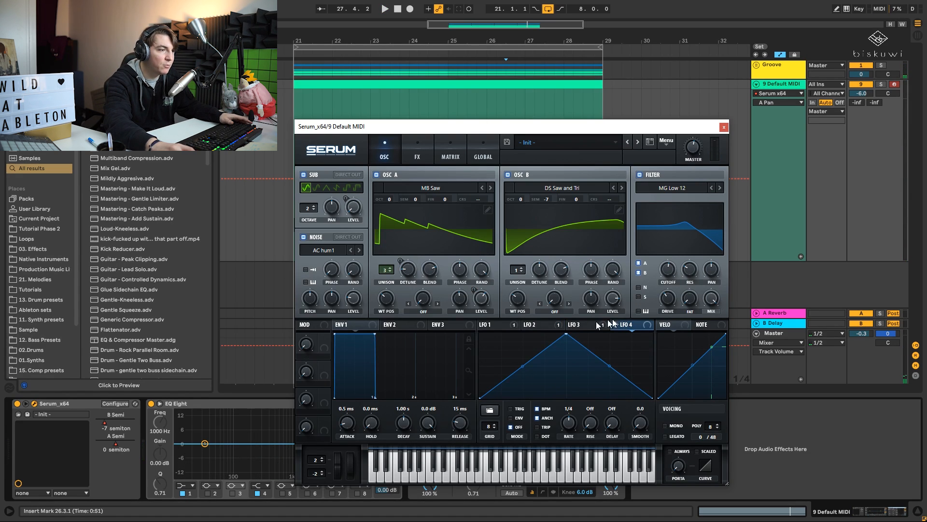
{"action": "left_click_drag", "start_coordinate": [621, 326], "coordinate": [661, 296]}
{"action": "key", "text": "space"}
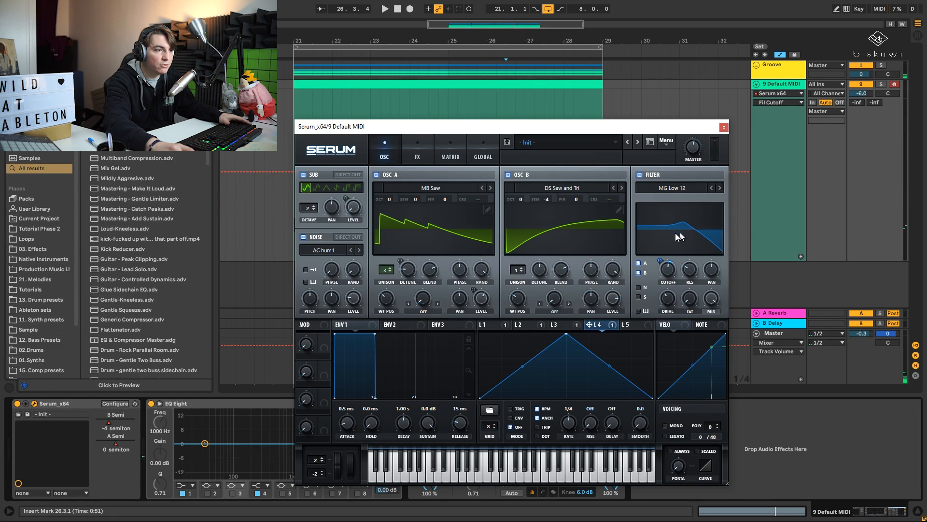
{"action": "left_click", "coordinate": [690, 276]}
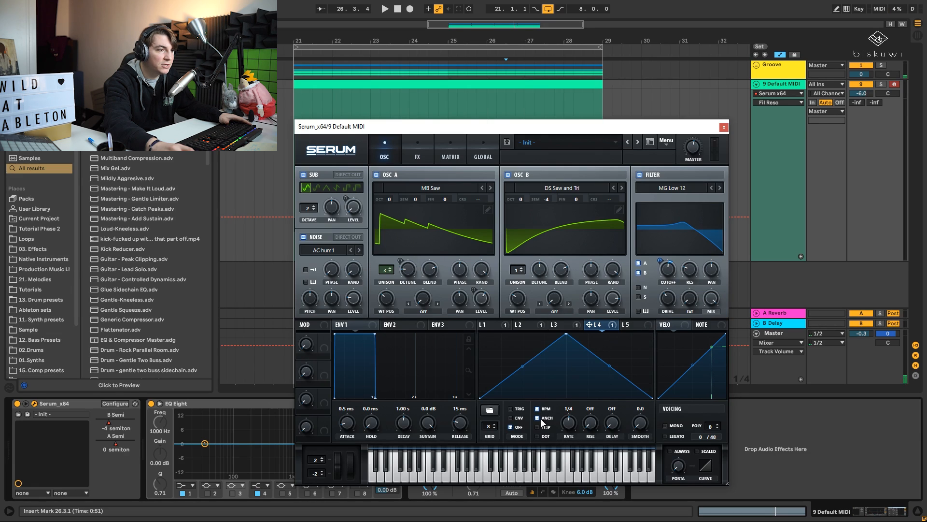
{"action": "key", "text": "space"}
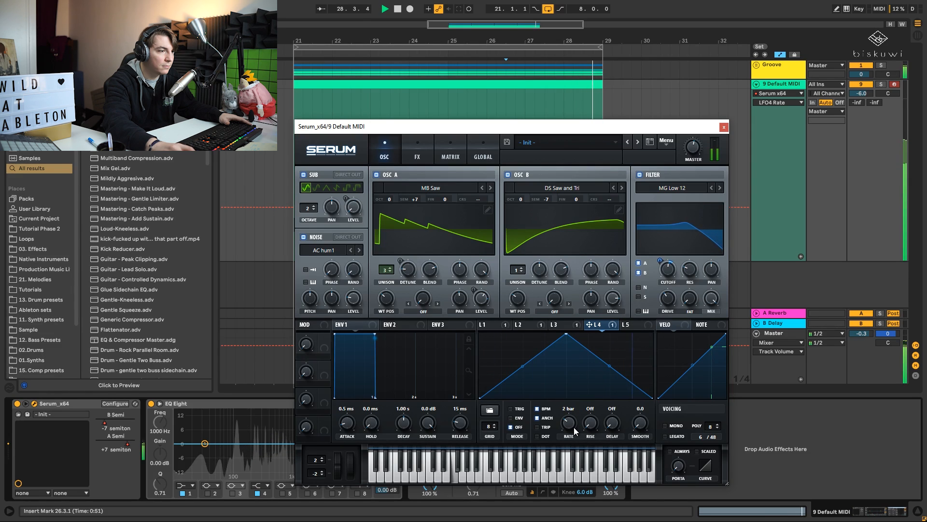
{"action": "left_click", "coordinate": [538, 436]}
{"action": "left_click_drag", "start_coordinate": [575, 420], "coordinate": [573, 424]}
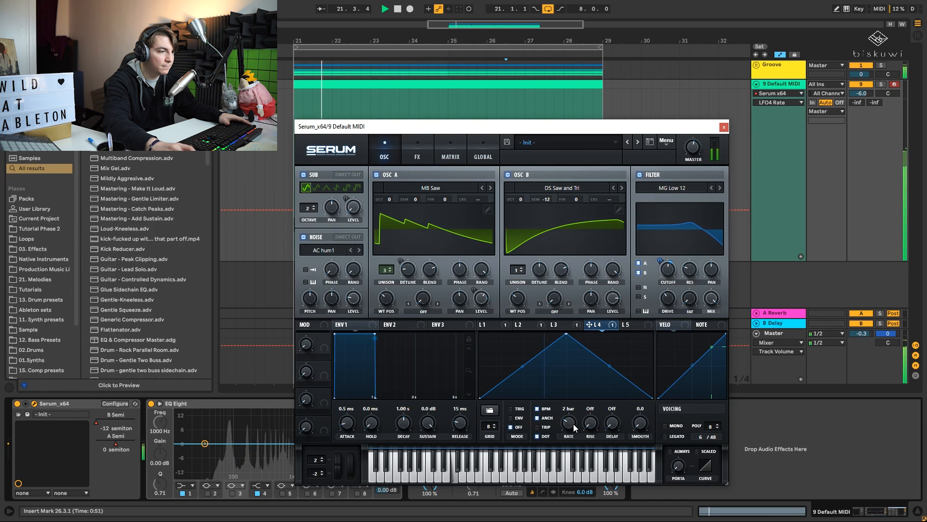
- Fine-tune LFO 4's modulation depth on the filter cutoff while the loop plays
{"action": "left_click_drag", "start_coordinate": [662, 263], "coordinate": [663, 272]}
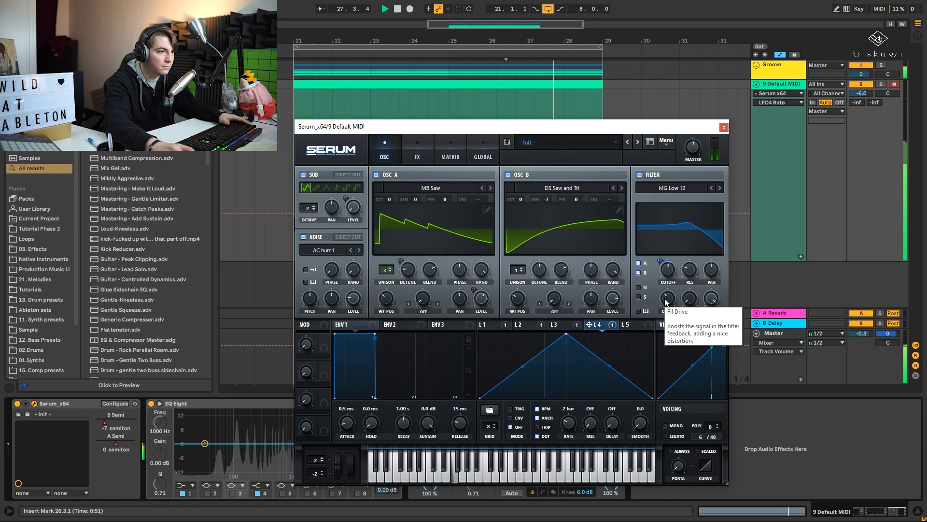
- Enable Serum's chorus effect, lower its mix, and compare the loop with the chorus bypassed and active
{"action": "left_click", "coordinate": [423, 147]}
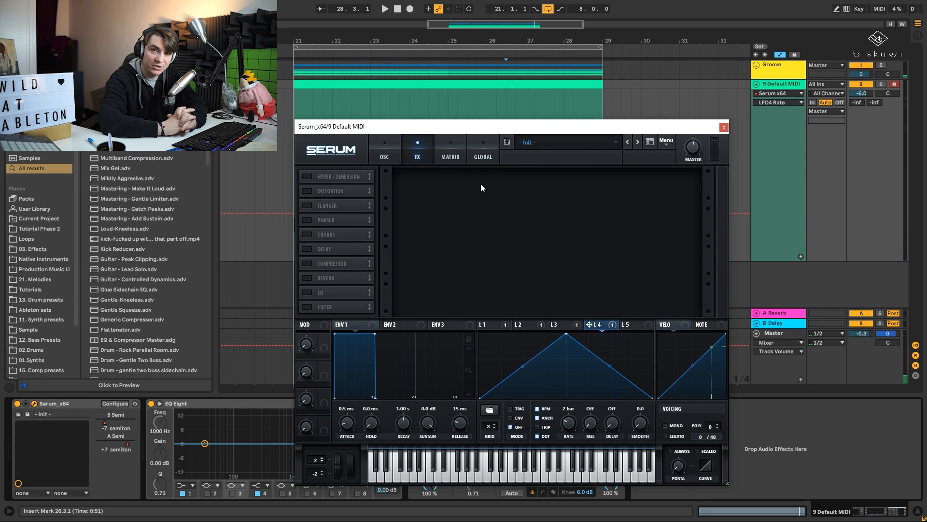
{"action": "key", "text": "space"}
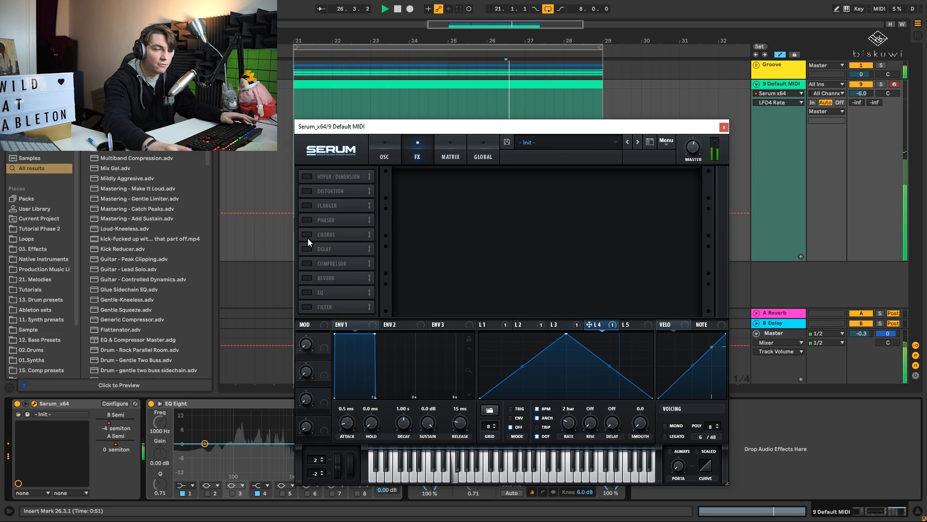
{"action": "left_click", "coordinate": [307, 234]}
{"action": "left_click_drag", "start_coordinate": [683, 182], "coordinate": [684, 213]}
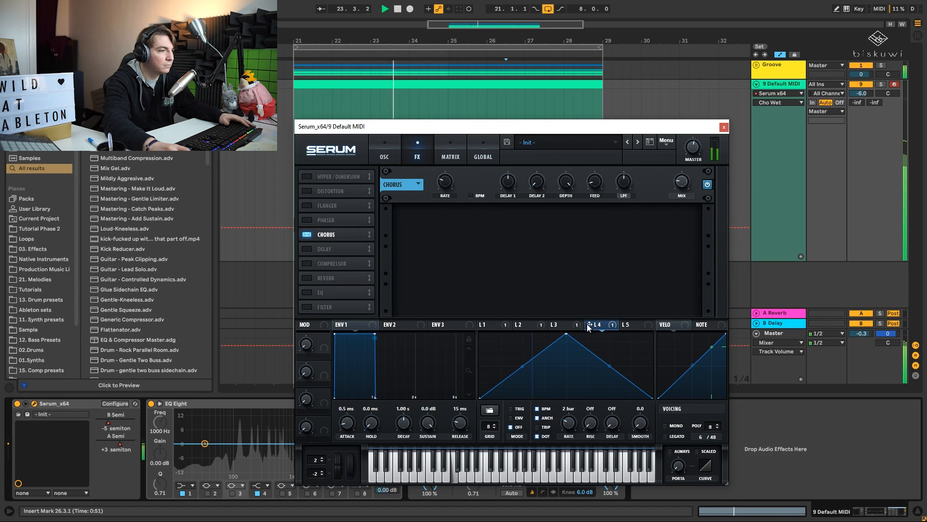
{"action": "left_click", "coordinate": [311, 233]}
{"action": "left_click", "coordinate": [312, 233]}
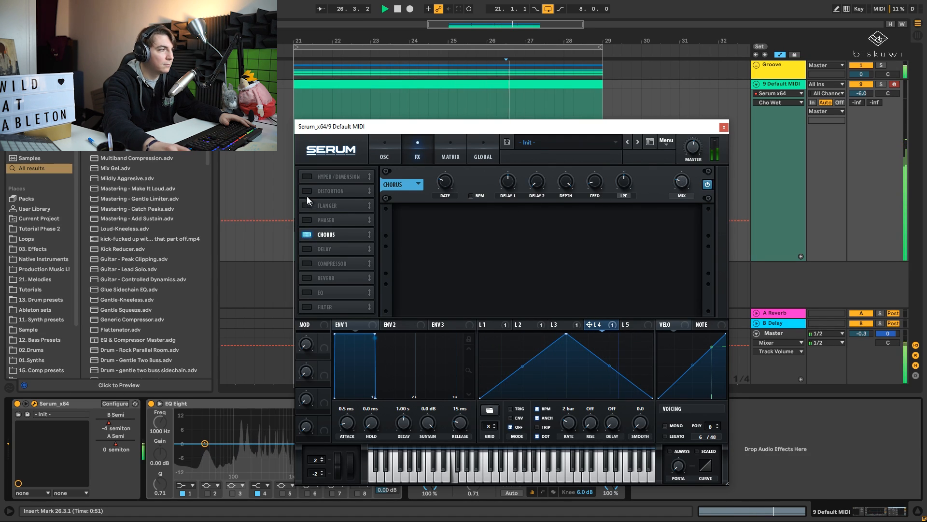
- Enable the Tube distortion effect, raise its drive, and balance its mix against the looping groove
{"action": "left_click", "coordinate": [330, 191]}
{"action": "key", "text": "space"}
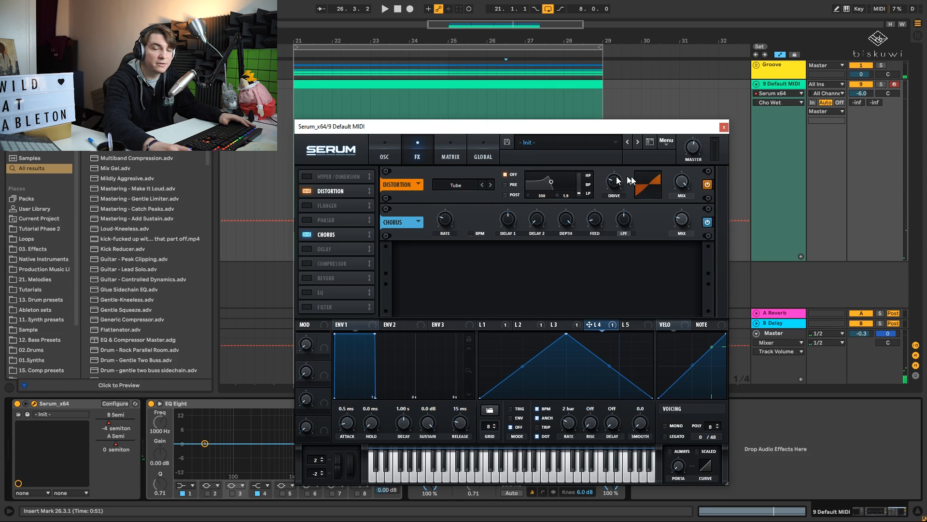
{"action": "key", "text": "space"}
{"action": "left_click_drag", "start_coordinate": [684, 180], "coordinate": [690, 244]}
{"action": "left_click_drag", "start_coordinate": [620, 181], "coordinate": [620, 160]}
{"action": "left_click_drag", "start_coordinate": [682, 181], "coordinate": [703, 184]}
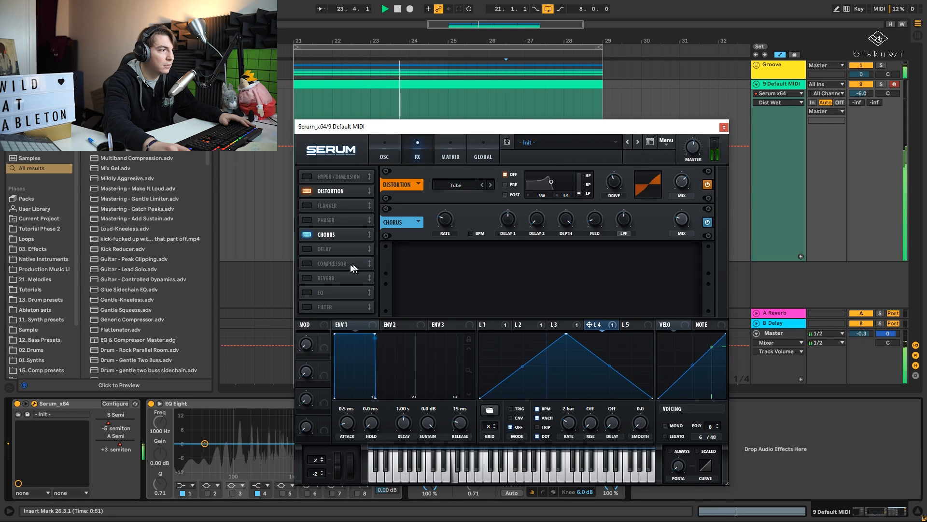
- Enable Serum's compressor effect, raise its gain, and adjust its threshold while the loop plays
{"action": "left_click", "coordinate": [306, 263]}
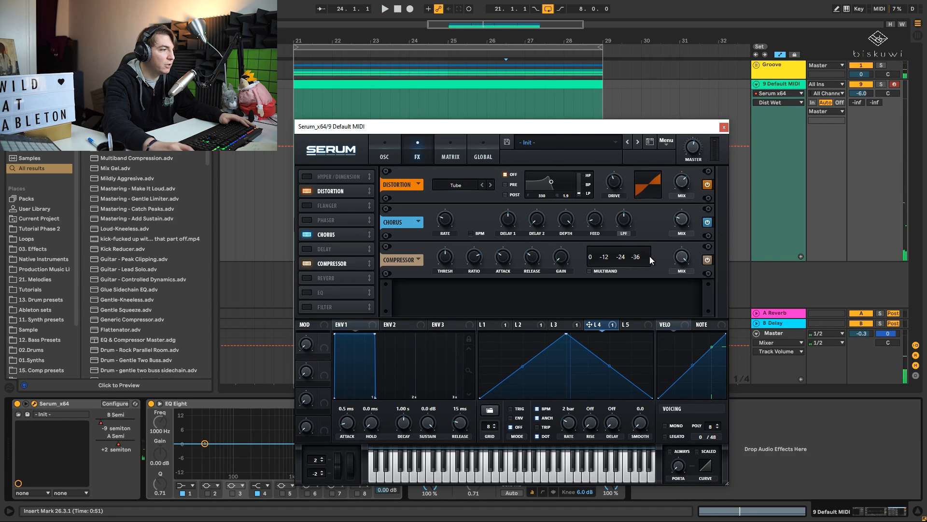
{"action": "key", "text": "space"}
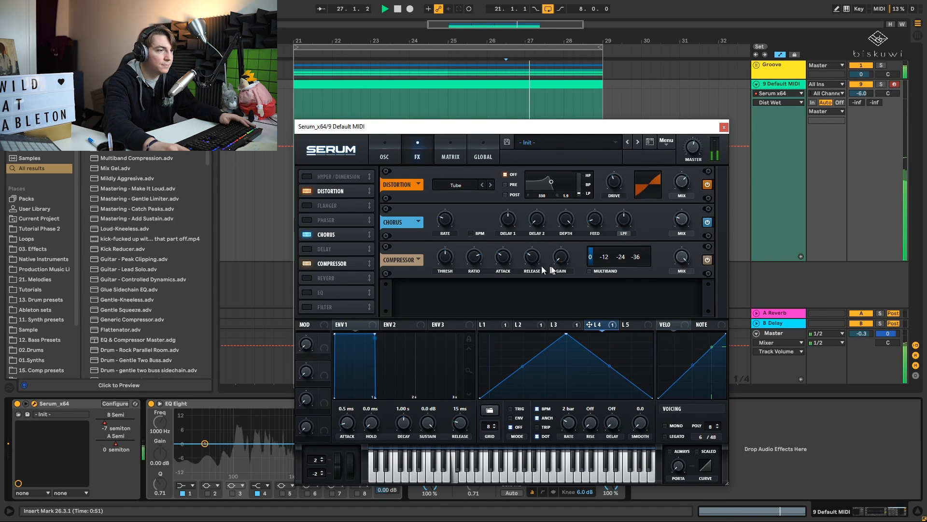
{"action": "left_click_drag", "start_coordinate": [560, 259], "coordinate": [563, 245]}
{"action": "mouse_move", "coordinate": [455, 271]}
{"action": "left_mouse_down"}
{"action": "mouse_move", "coordinate": [450, 259]}
{"action": "mouse_move", "coordinate": [457, 275]}
{"action": "left_mouse_up"}
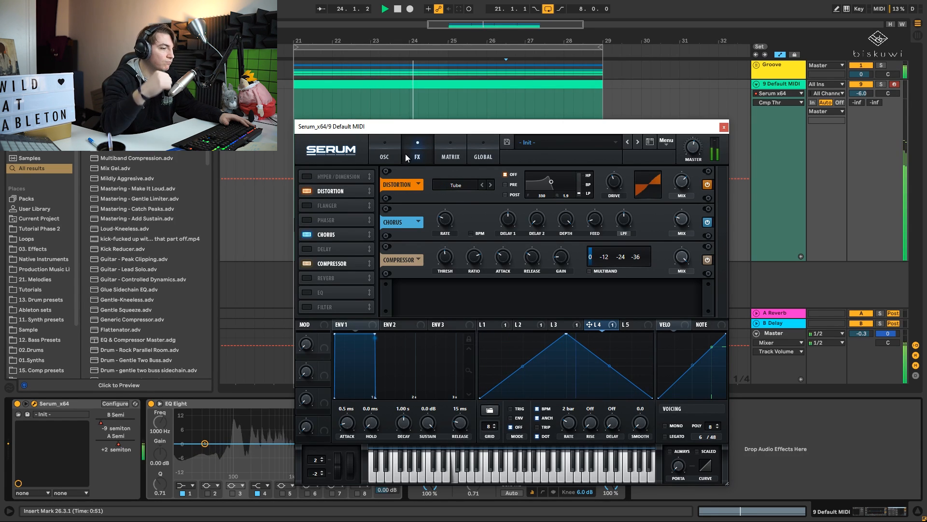
- Switch Serum's voicing to mono and play the loop to hear the change
{"action": "left_click", "coordinate": [387, 154]}
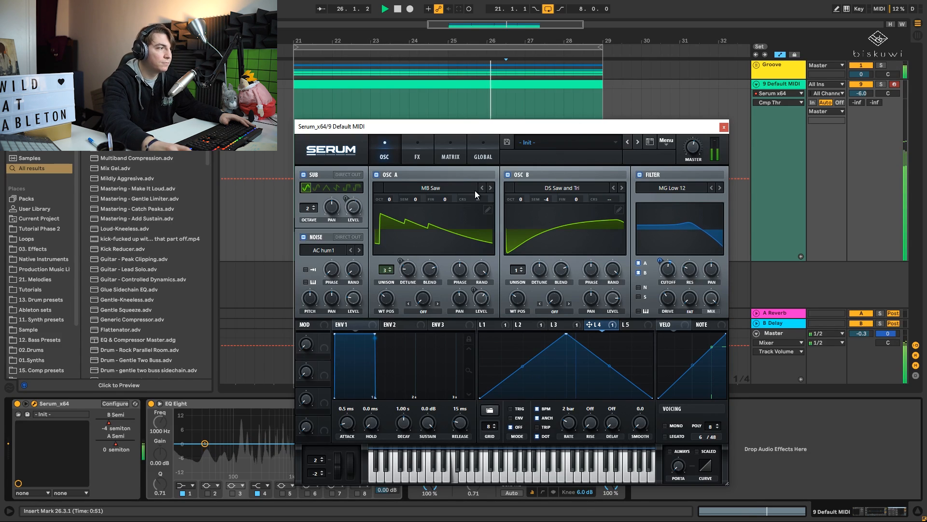
{"action": "key", "text": "space"}
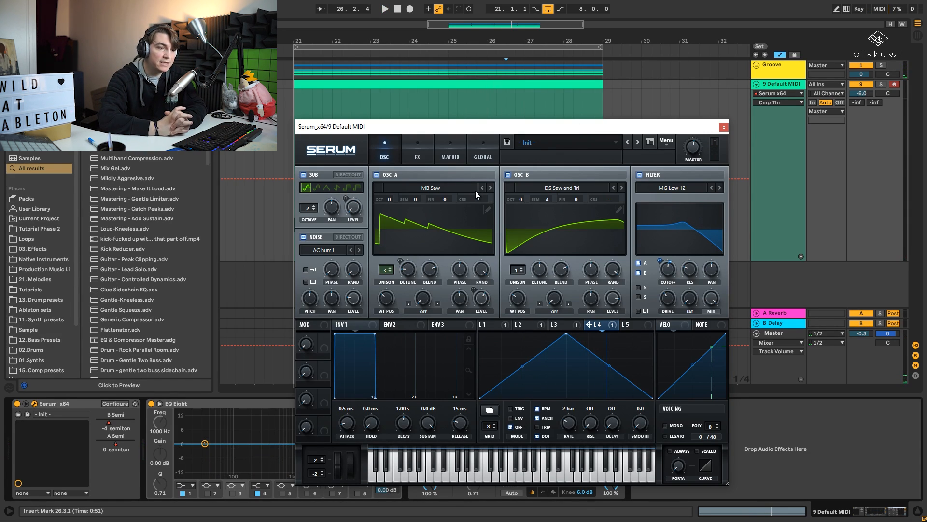
{"action": "left_click", "coordinate": [665, 425]}
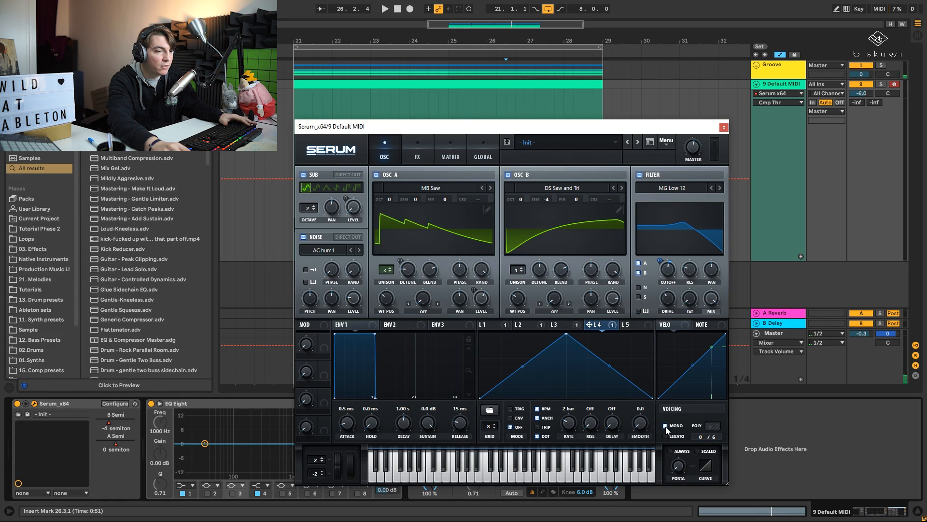
{"action": "key", "text": "space"}
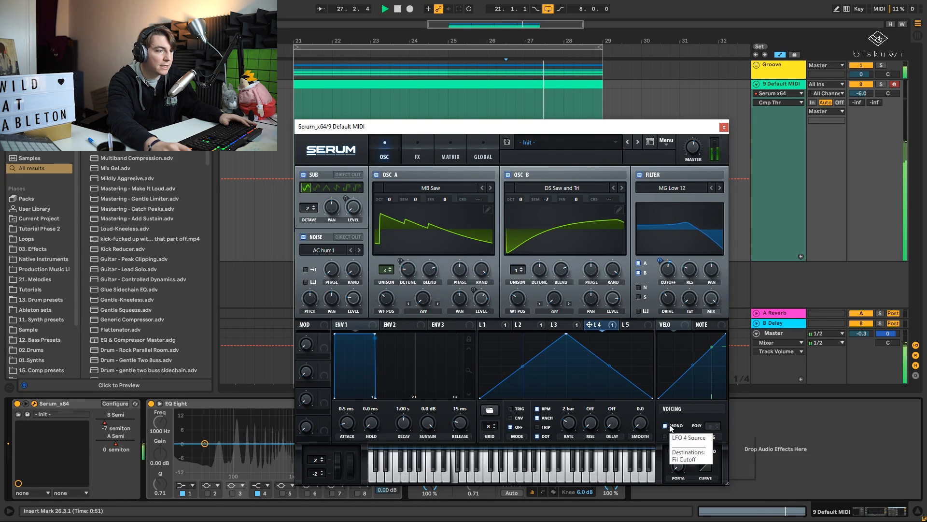
- Move the Serum window clear of the track's device chain and display its effects rack
{"action": "left_click_drag", "start_coordinate": [555, 126], "coordinate": [609, 73]}
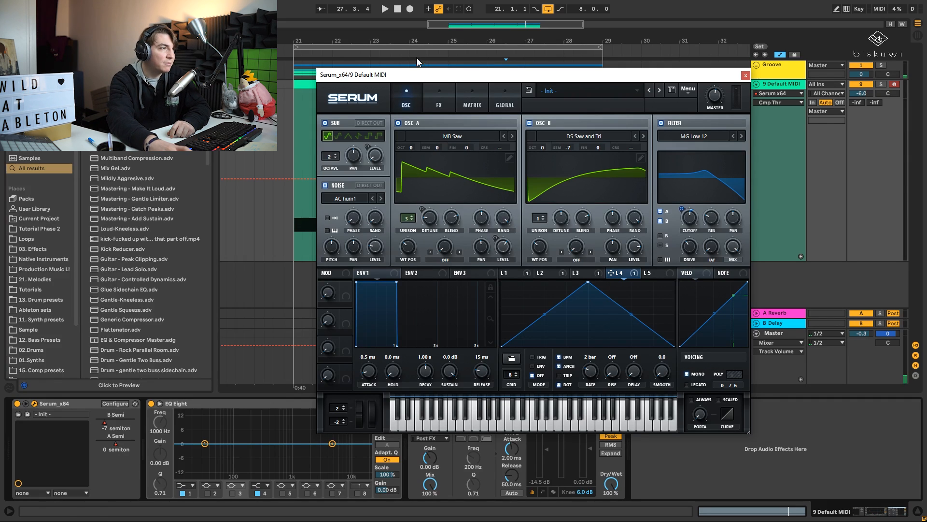
{"action": "left_click", "coordinate": [437, 100]}
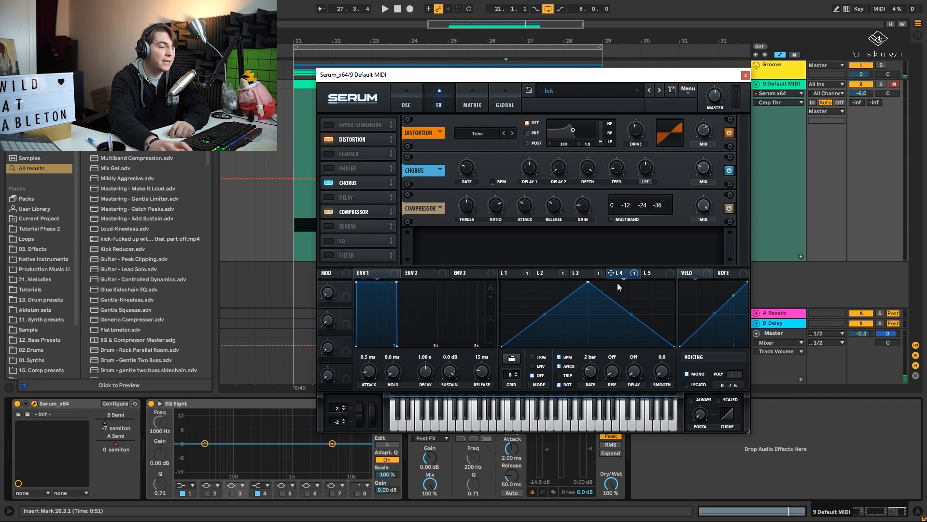